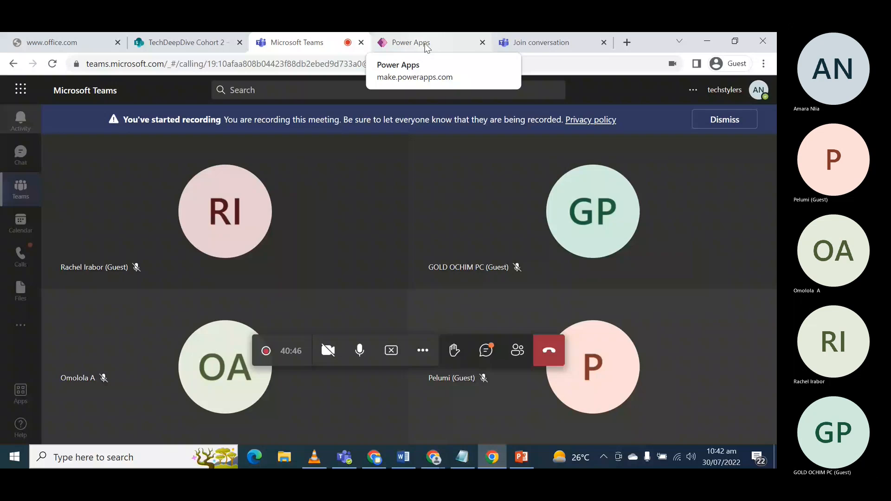
- Switch to the Power Apps canvas editor and select the blank gallery inside the Navigation component
click(426, 48)
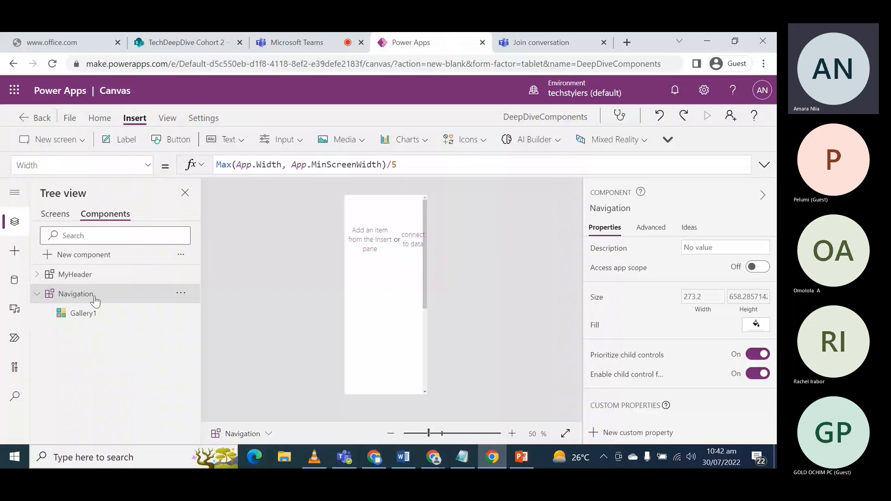
click(425, 288)
click(299, 285)
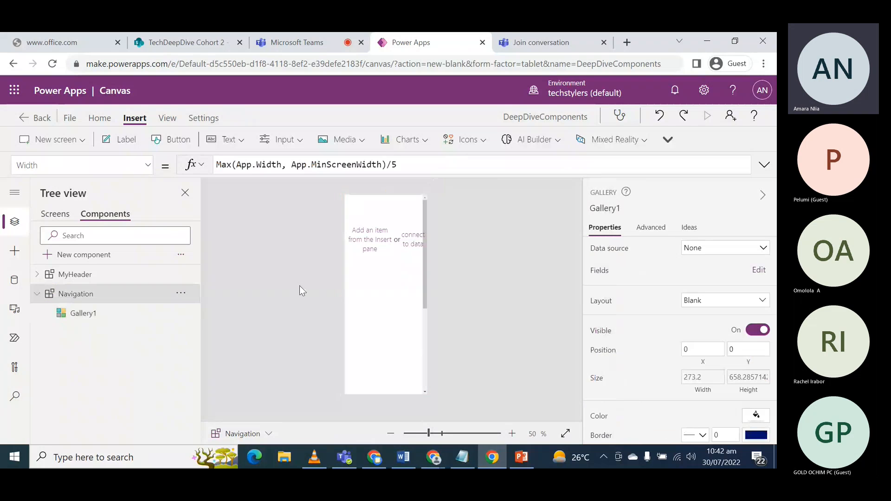
click(420, 270)
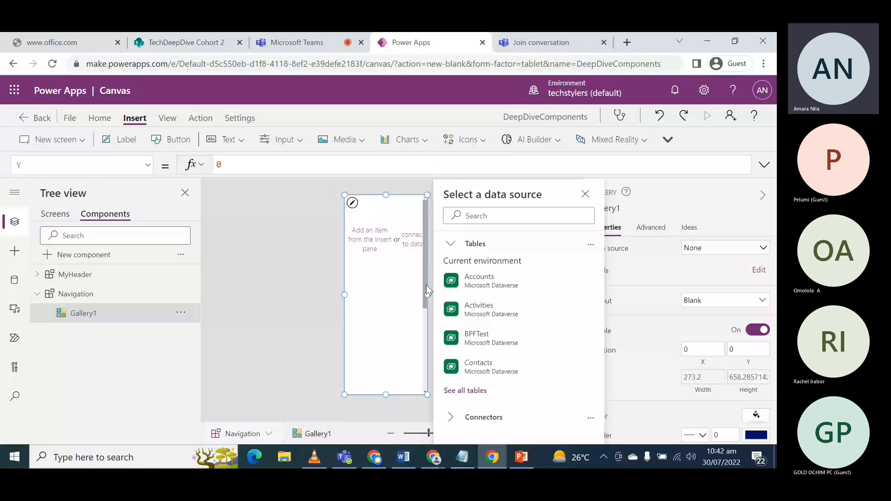
- Examine the formulas behind the Height and Width properties of the gallery in the Navigation component
click(145, 169)
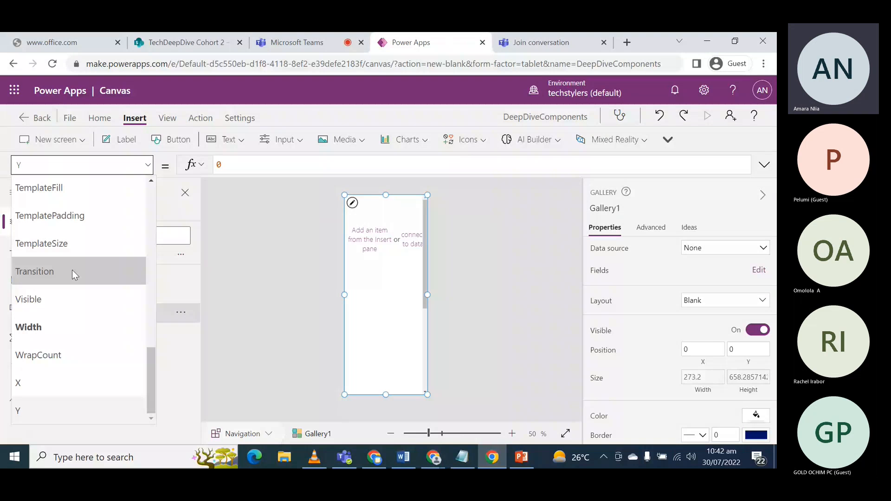
scroll(73, 288, up, 4)
scroll(74, 306, up, 2)
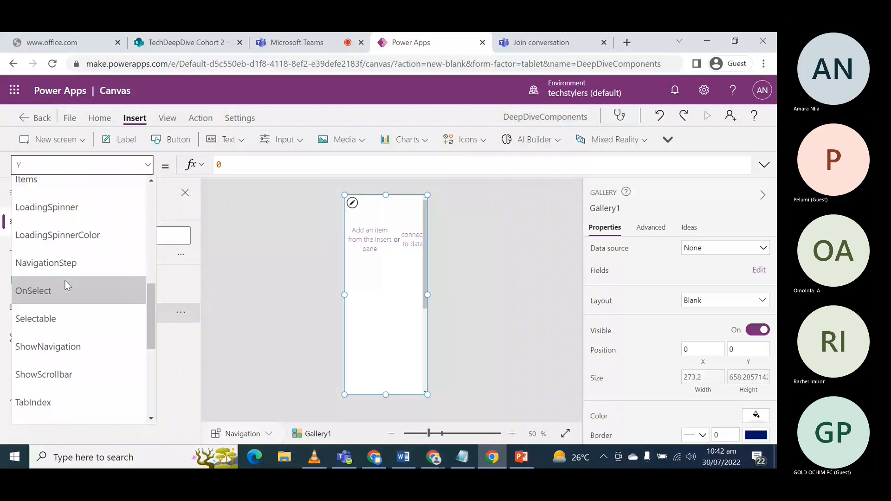
scroll(70, 251, up, 1)
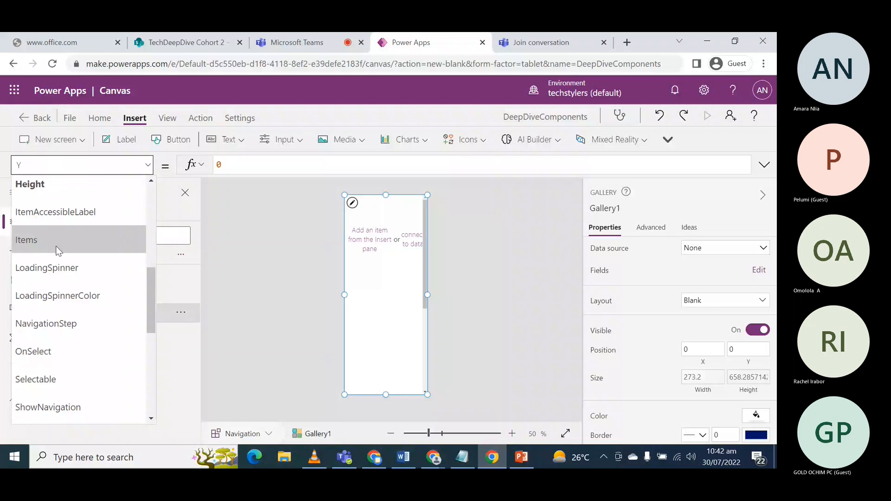
scroll(76, 232, up, 2)
click(78, 234)
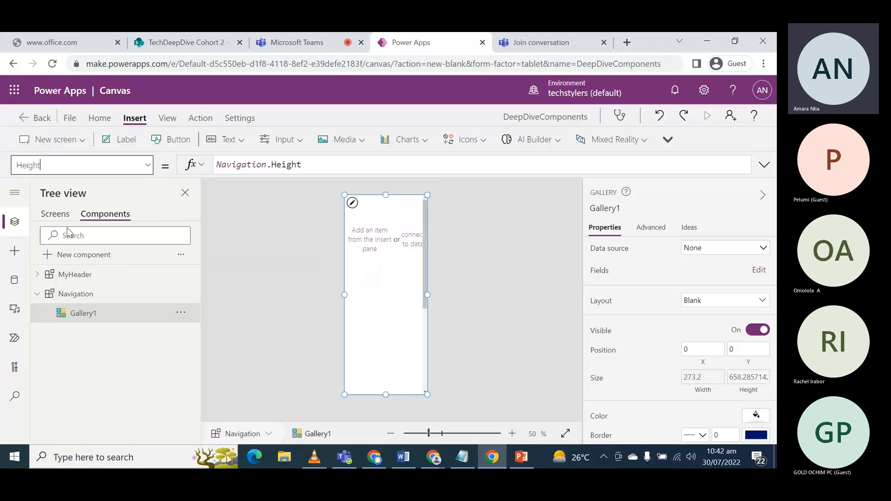
click(344, 164)
click(149, 167)
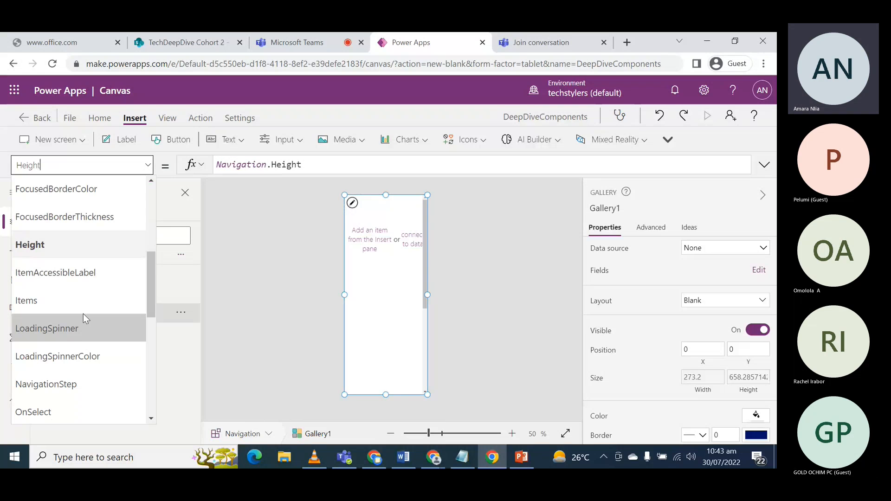
scroll(75, 322, down, 5)
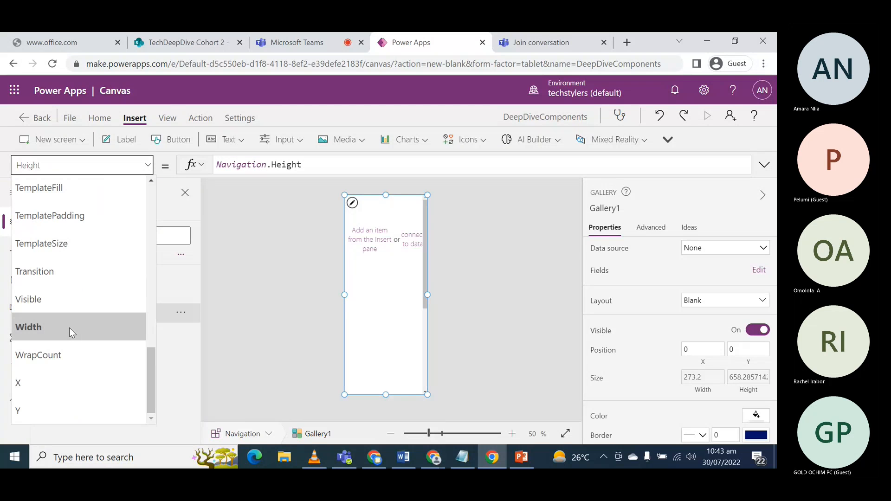
click(53, 327)
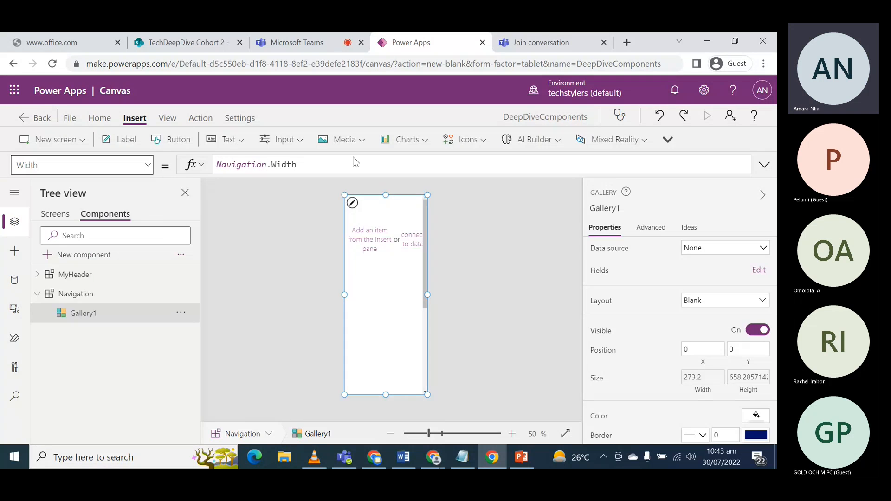
click(300, 224)
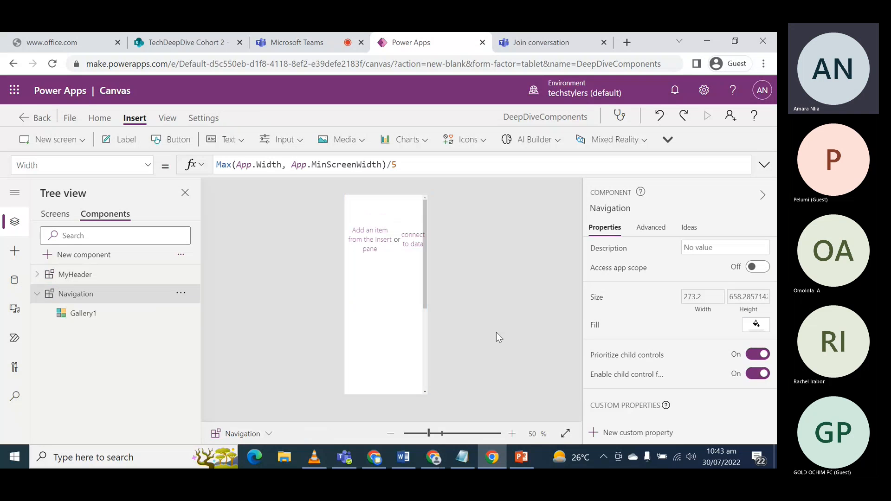
click(411, 353)
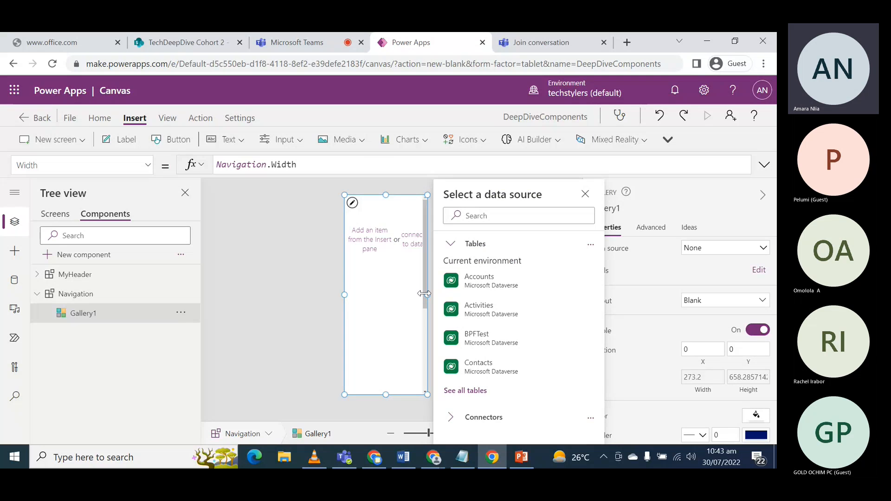
click(424, 288)
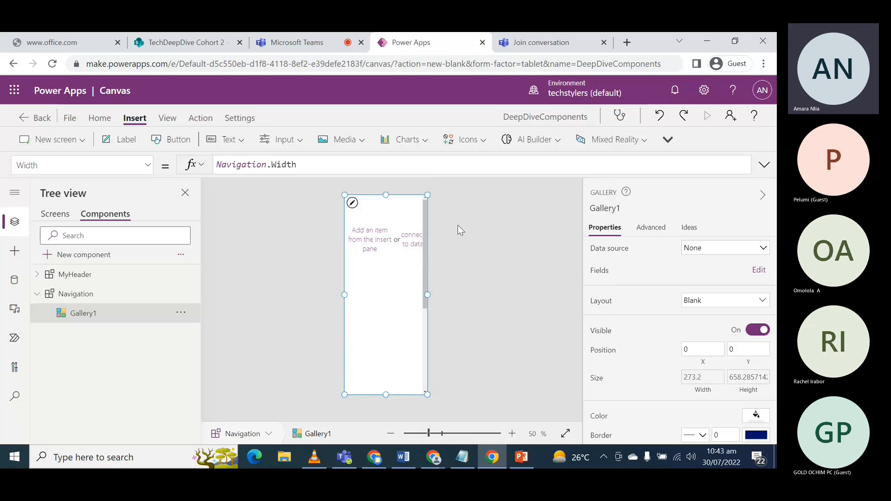
- Start a new custom property on the Navigation component with the display name NavItems
click(80, 295)
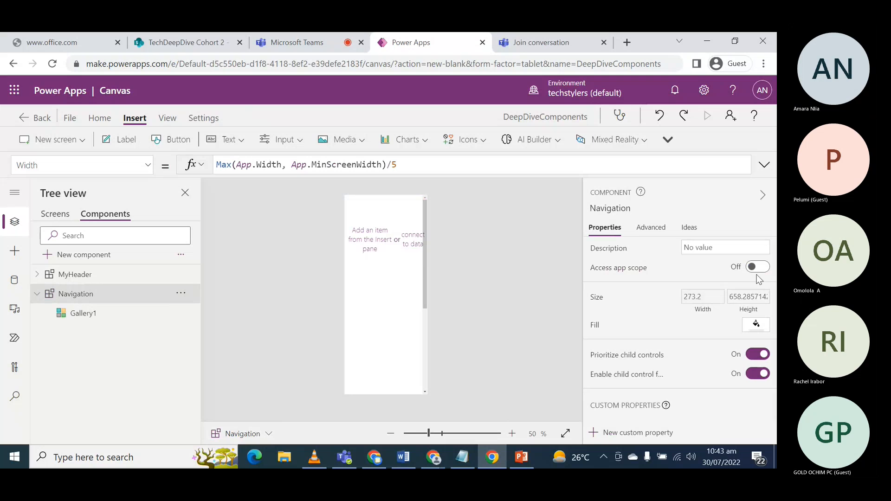
scroll(638, 282, down, 1)
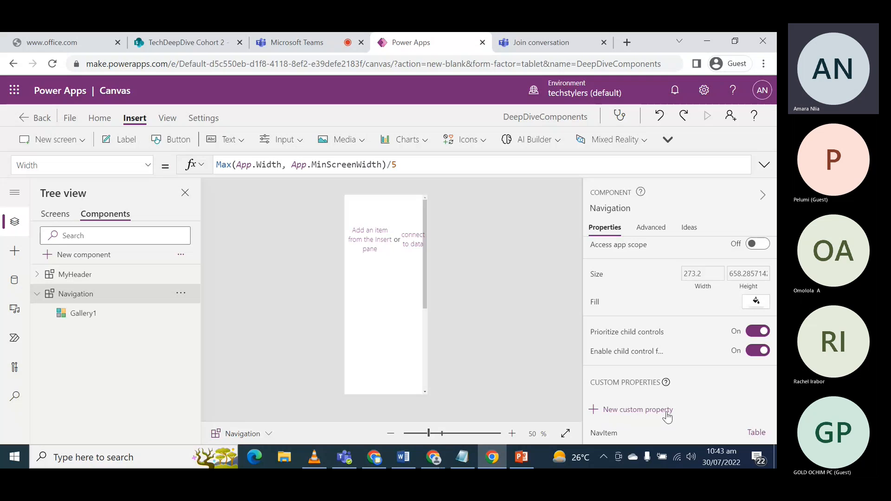
click(621, 412)
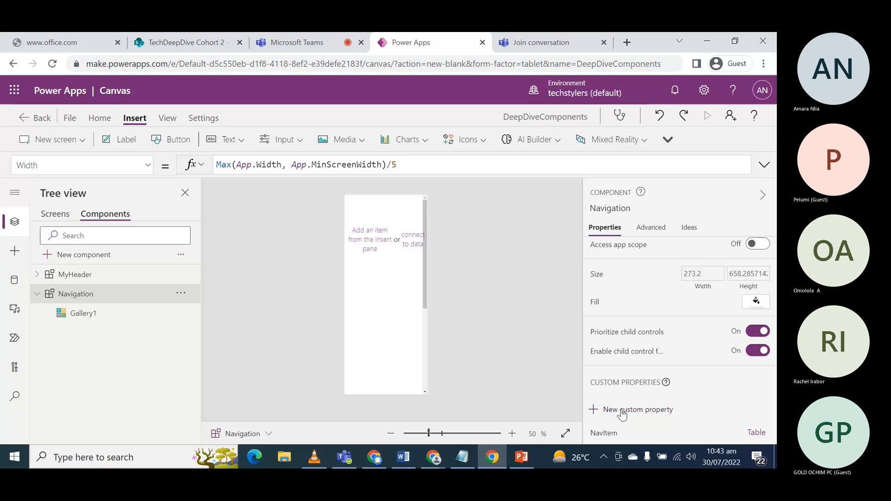
click(474, 242)
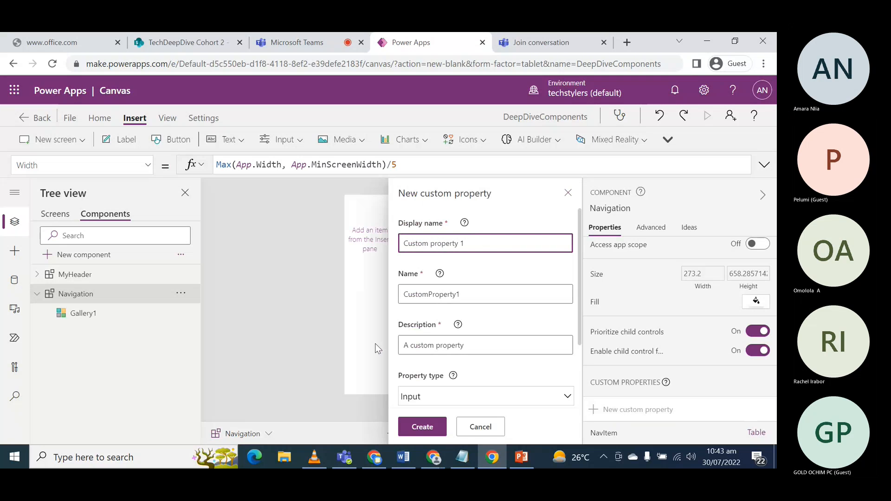
text(NavItem)
key(ctrl+a)
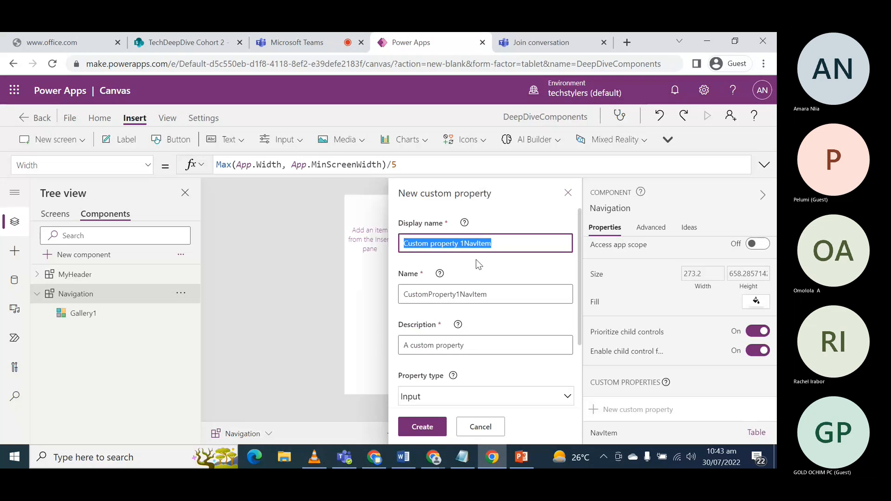
key(ctrl+s)
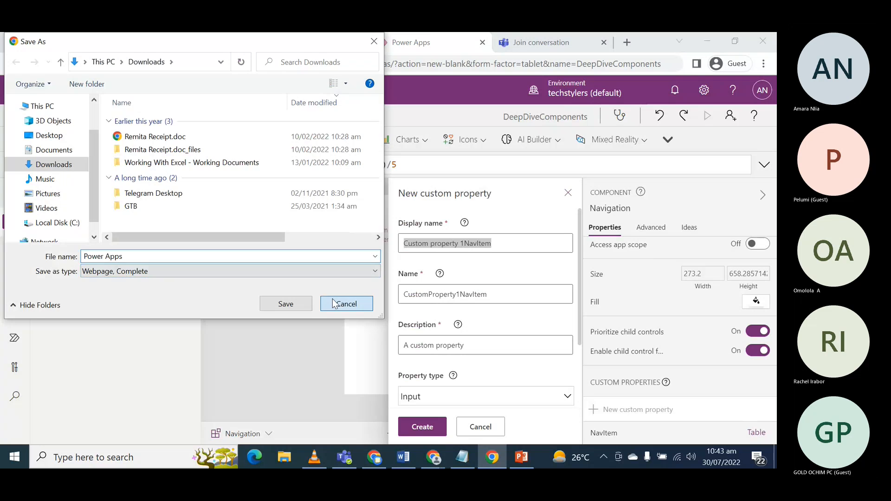
click(346, 304)
text(Nav)
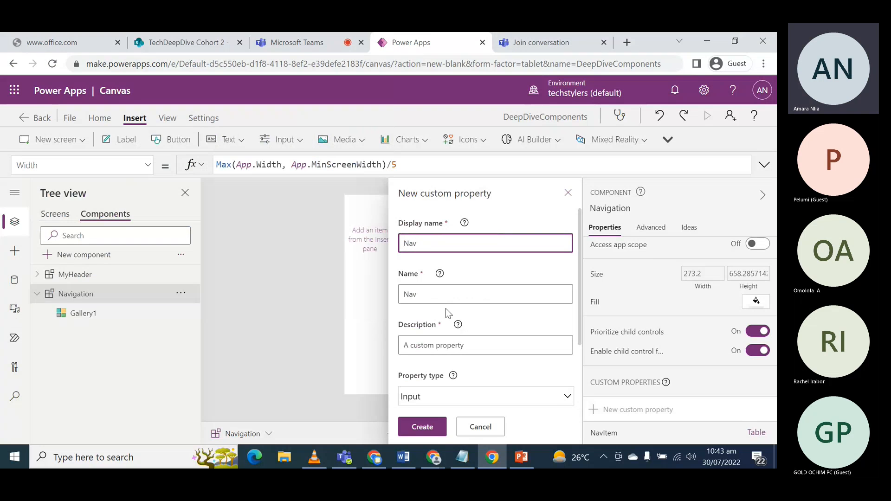
text(Items)
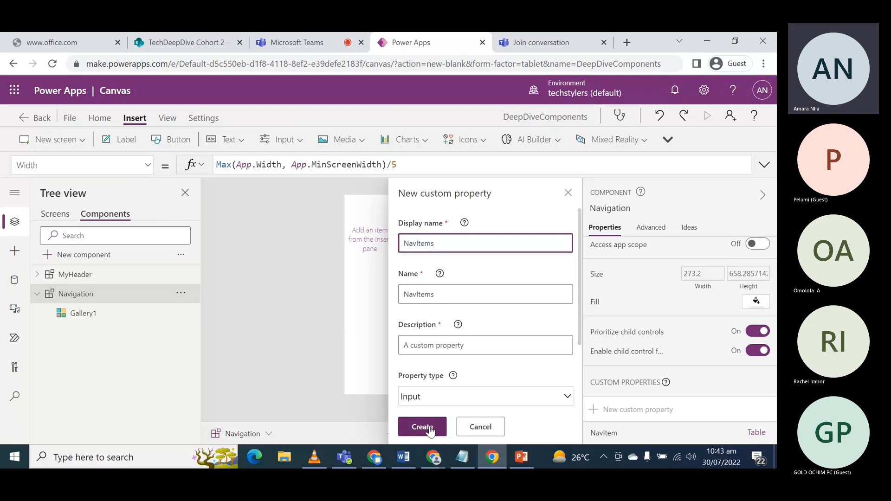
- Set the custom property's data type to Table and create the property
scroll(442, 322, down, 2)
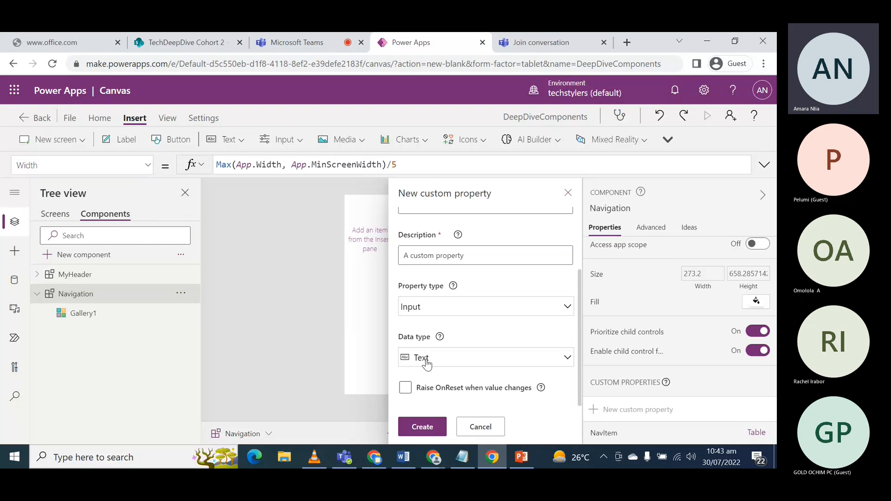
click(426, 361)
click(612, 351)
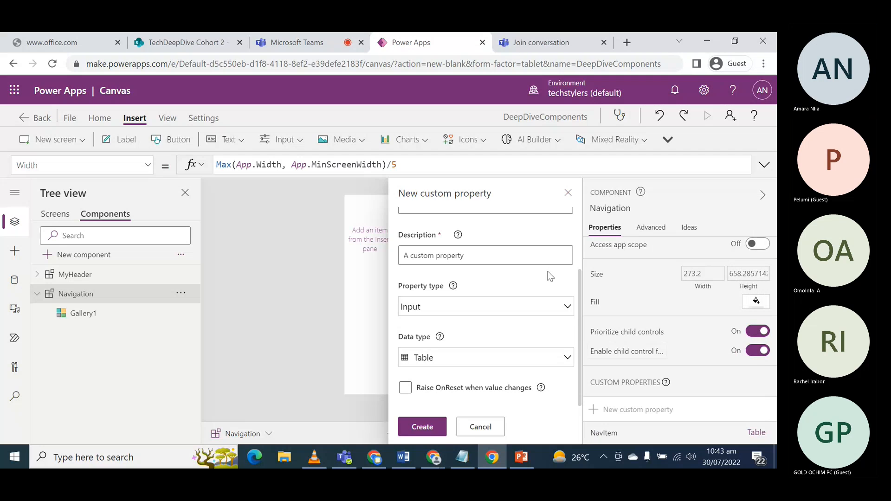
click(422, 426)
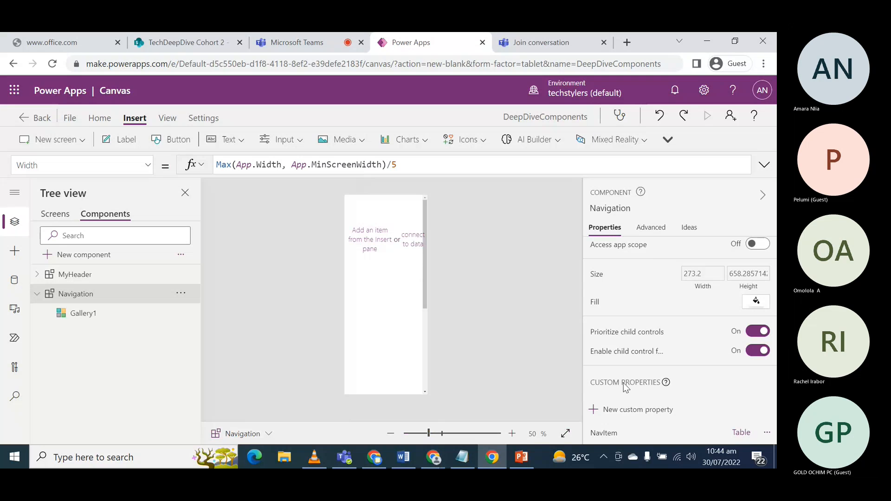
- Rename the SampleStringField column to Title in the NavItem custom property's table formula
scroll(624, 368, down, 1)
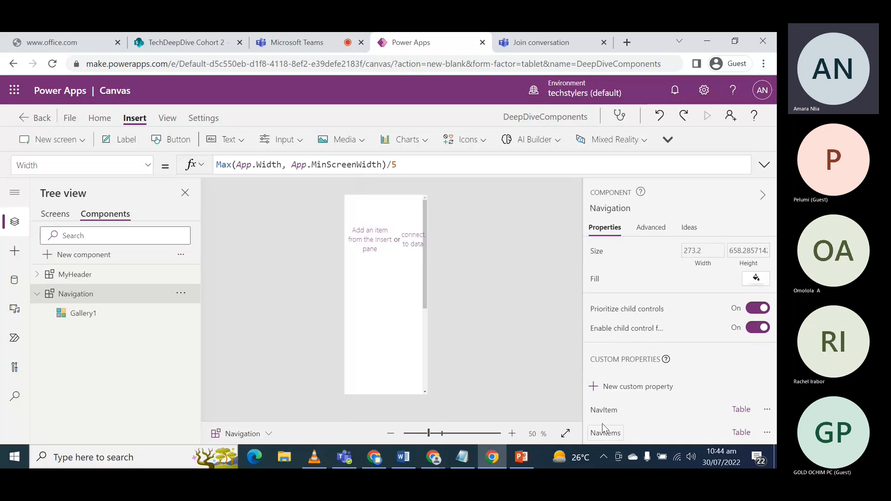
click(603, 410)
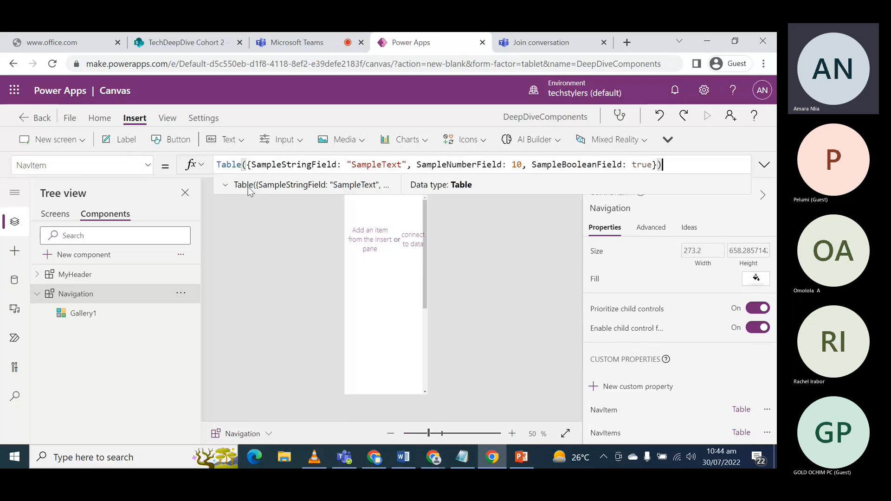
drag(242, 194, 241, 208)
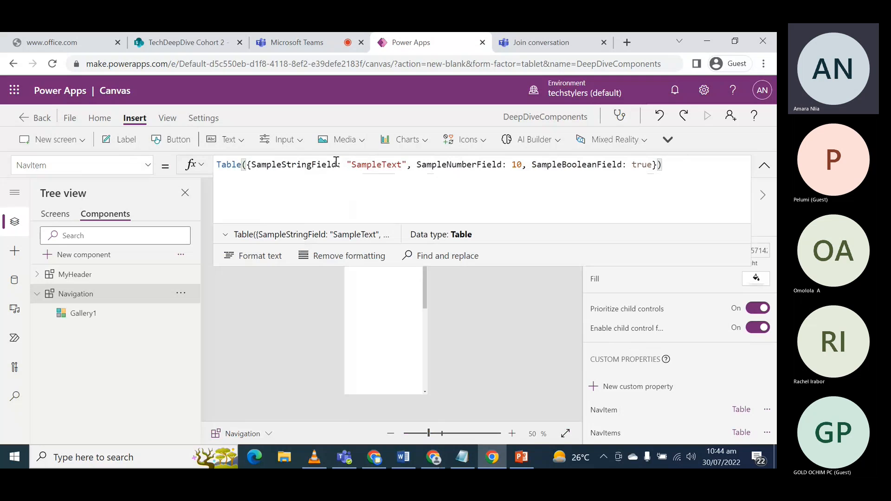
drag(336, 164, 252, 165)
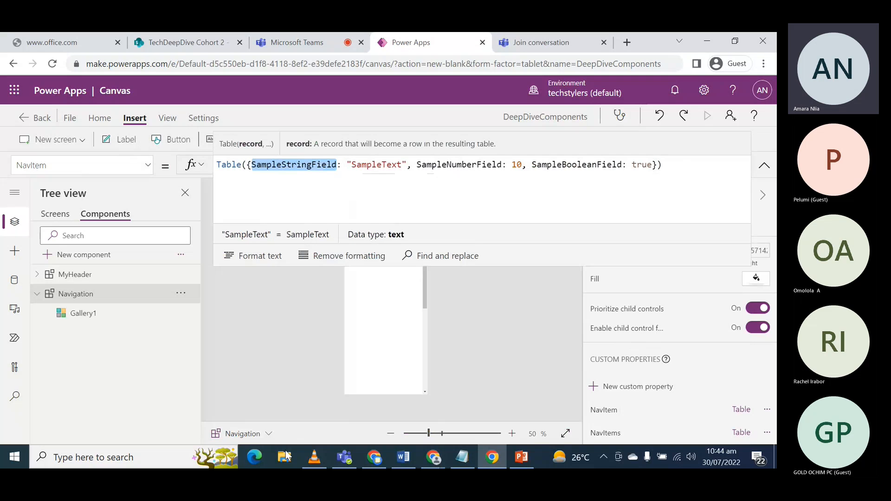
text(Title)
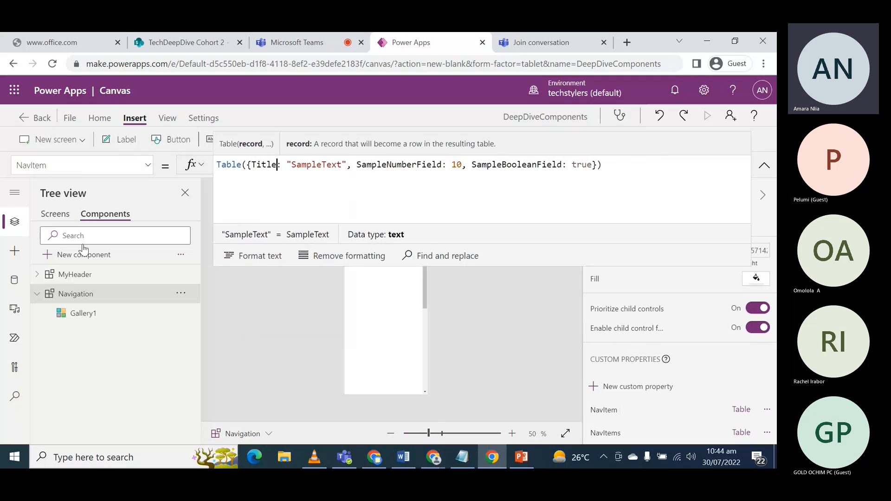
- Check the app's screen names and set the Title value in the NavItem table formula to "Home"
click(55, 214)
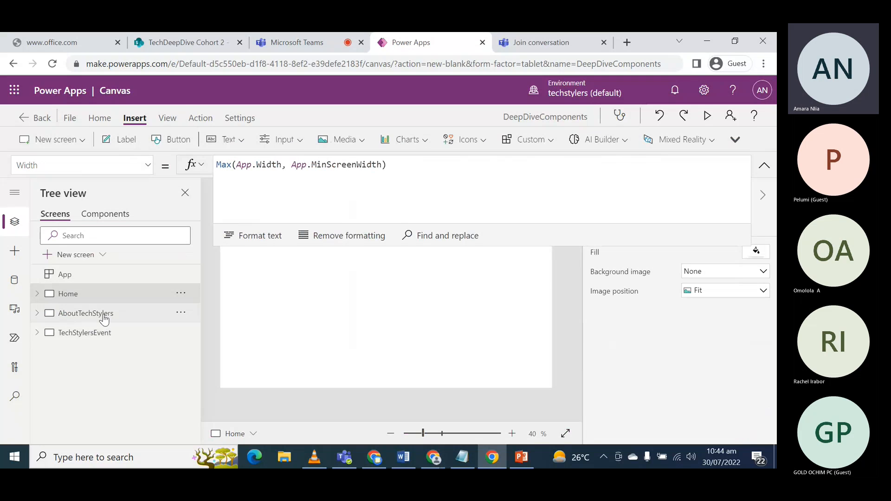
click(109, 215)
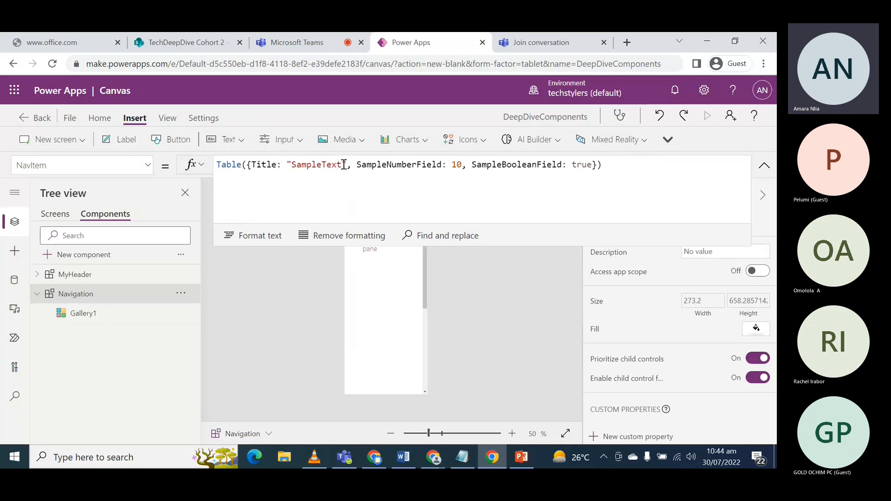
drag(342, 165, 292, 167)
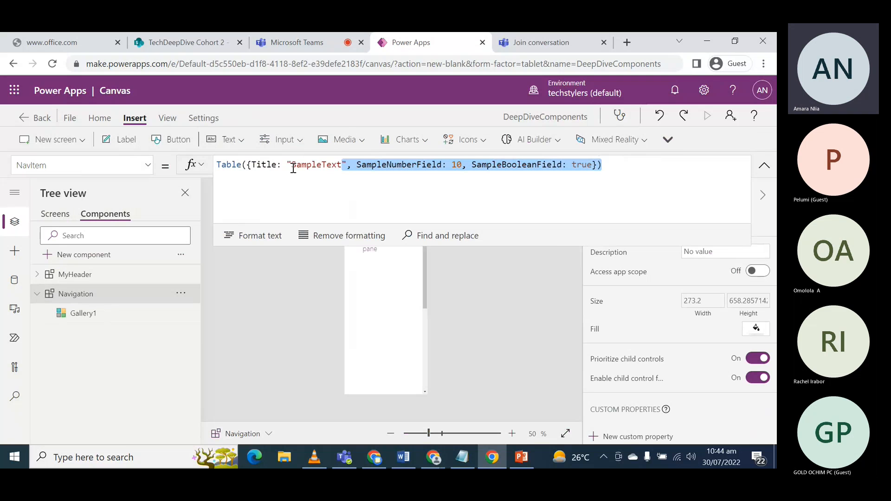
text(Home)
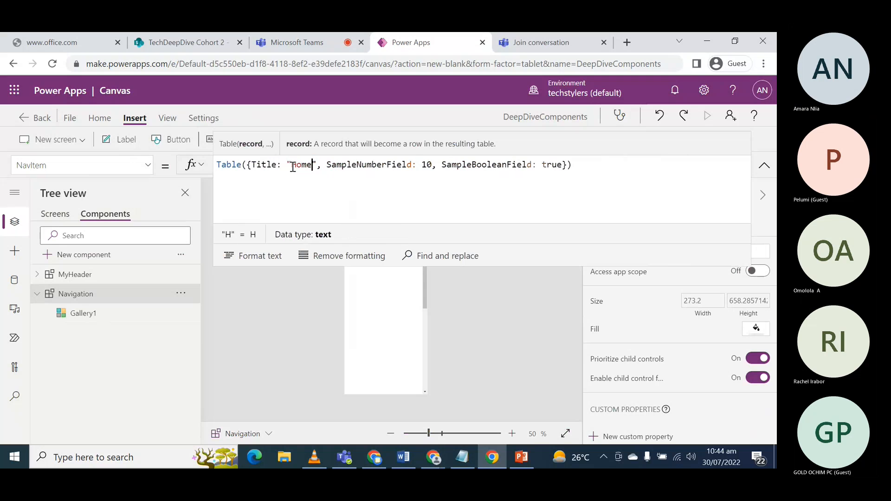
- Rename the SampleNumberField column to TargetScreen in the NavItem table formula
drag(328, 166, 412, 164)
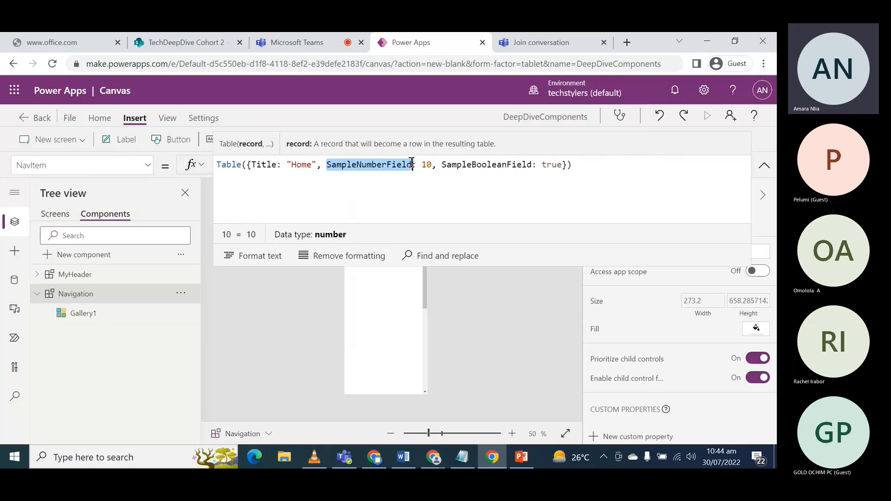
text(T)
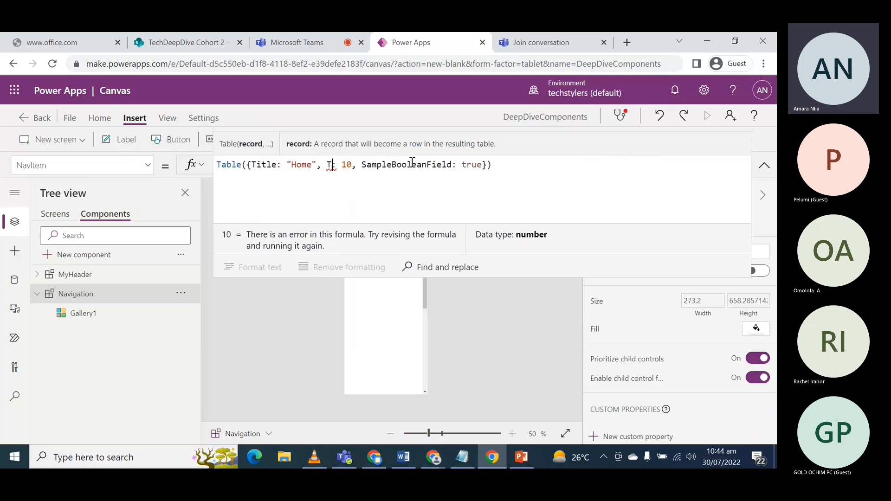
text(arget)
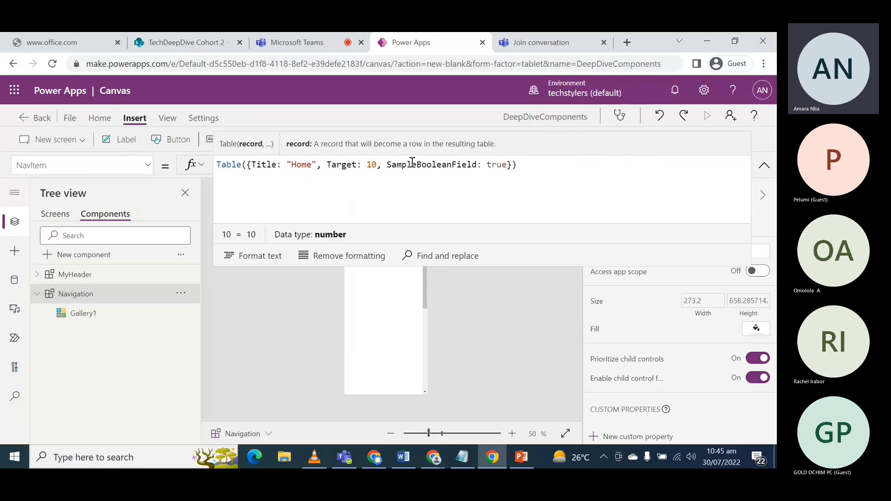
text(Screen)
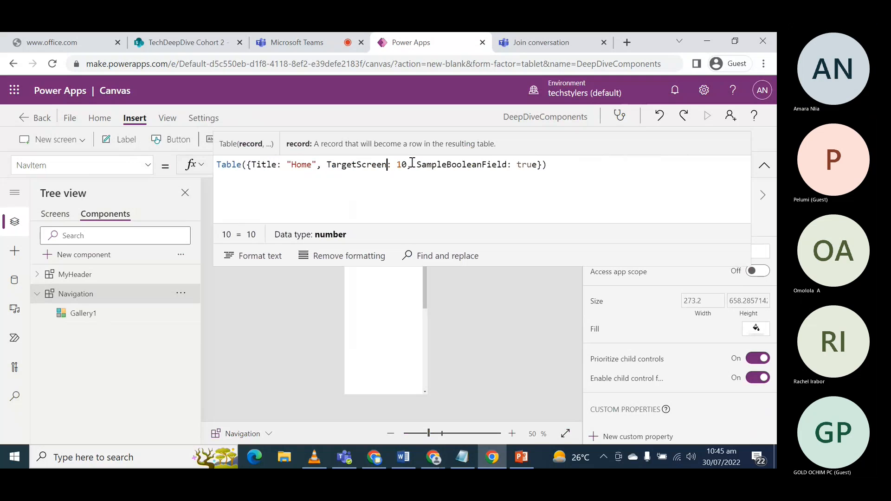
- Set the TargetScreen value to App.ActiveScreen and remove the SampleBooleanField column from the NavItem record
click(400, 165)
key(shift+End)
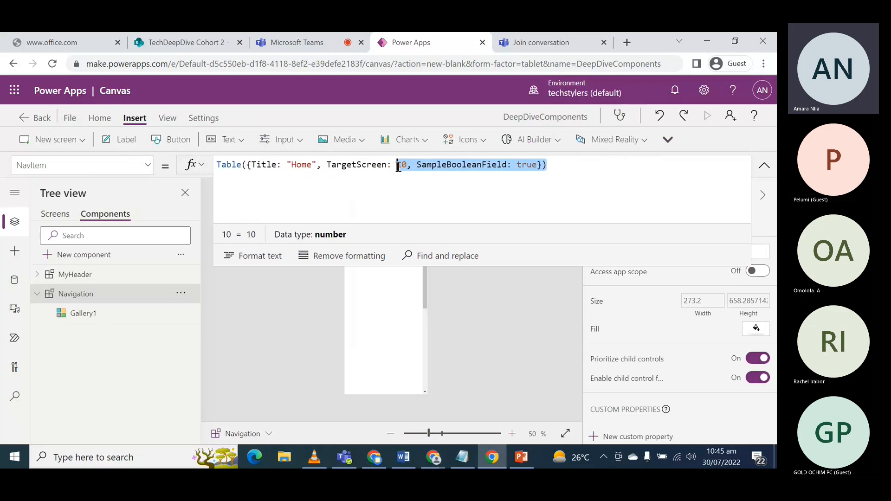
double_click(399, 165)
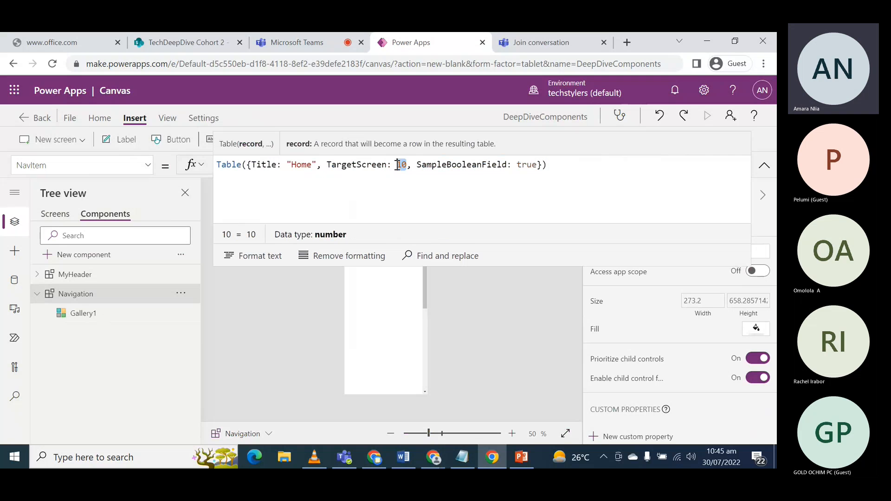
text(App.)
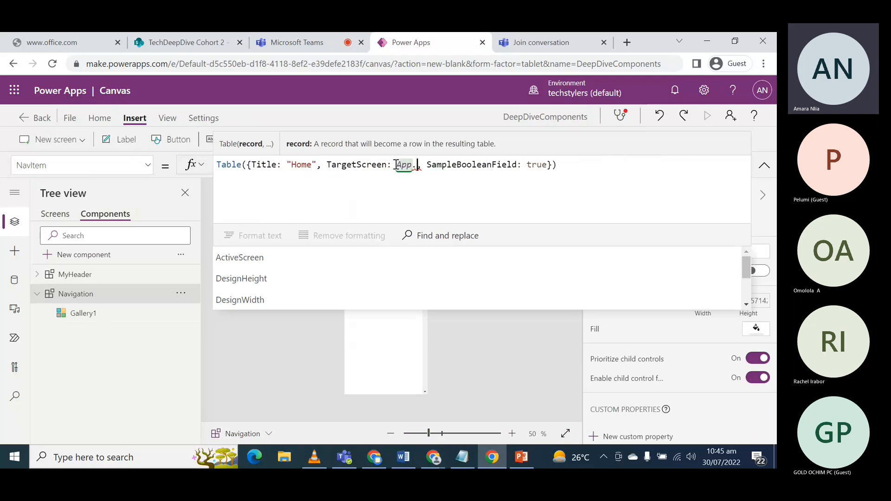
click(272, 258)
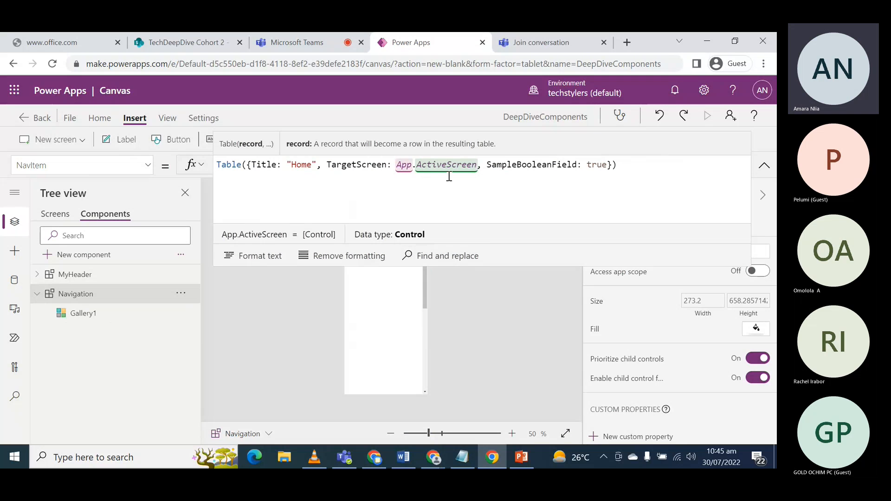
drag(478, 166, 607, 168)
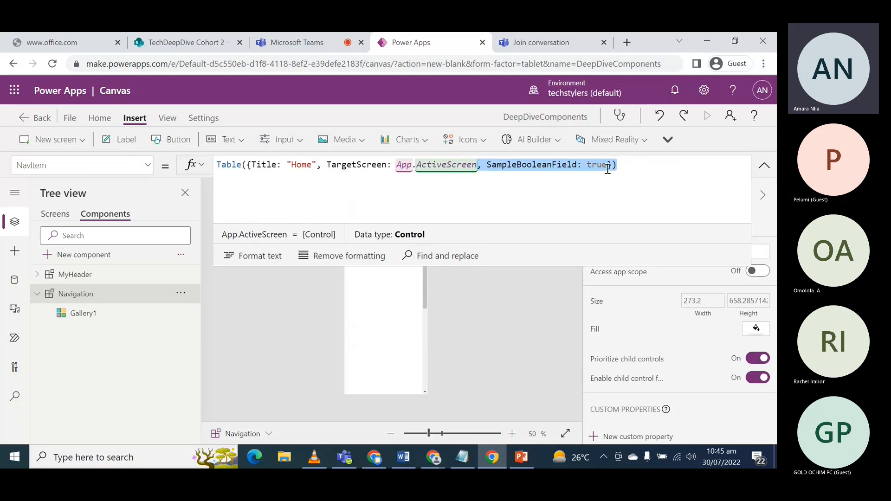
key(BackSpace)
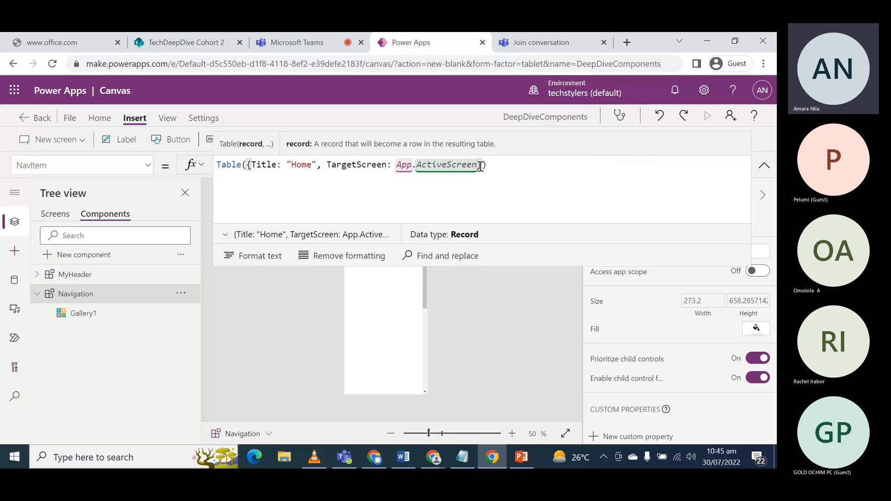
- Duplicate the Home record twice inside the NavItem table formula, separating the three records with commas
click(481, 164)
drag(481, 164, 242, 164)
key(ctrl+c)
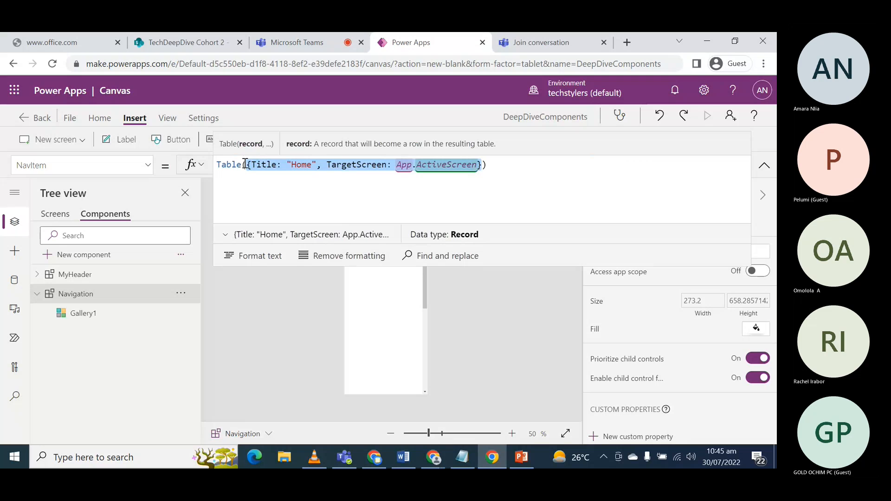
click(485, 165)
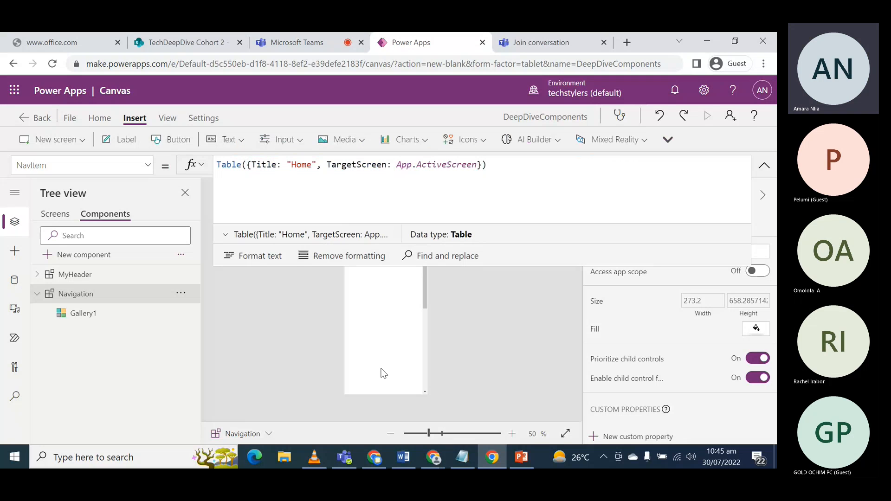
text(,)
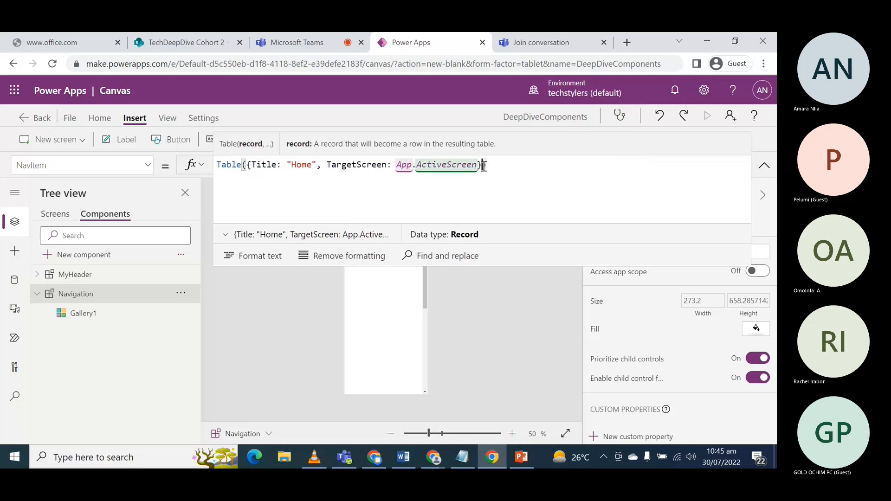
key(ctrl+v)
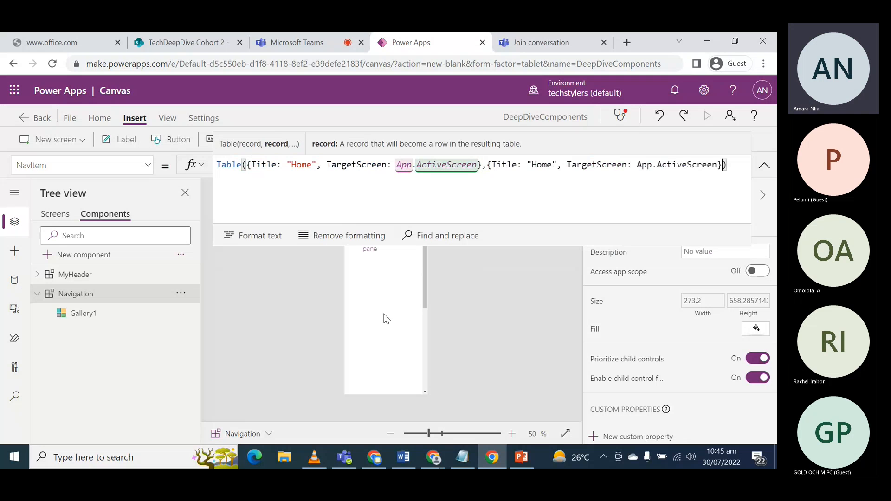
text(,)
key(ctrl+v)
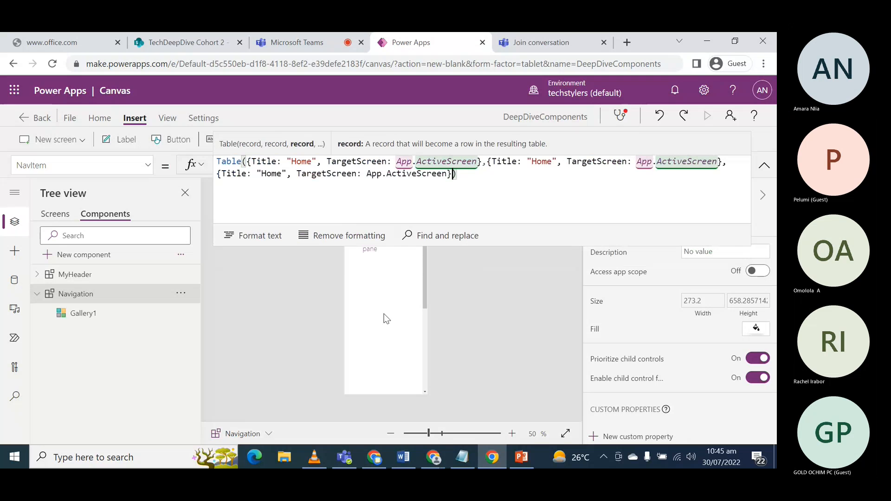
- Check the app's screen names and set the second NavItem record's Title to "AboutTechStylers"
click(552, 161)
double_click(552, 161)
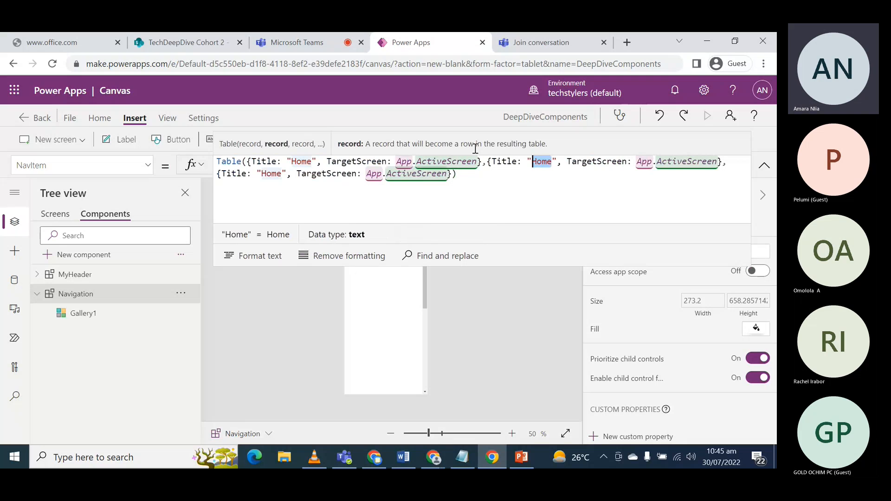
click(56, 216)
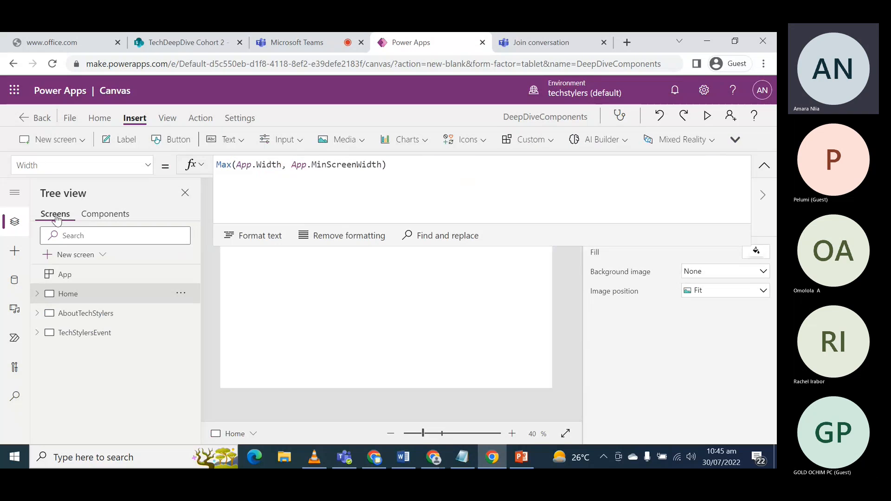
click(106, 214)
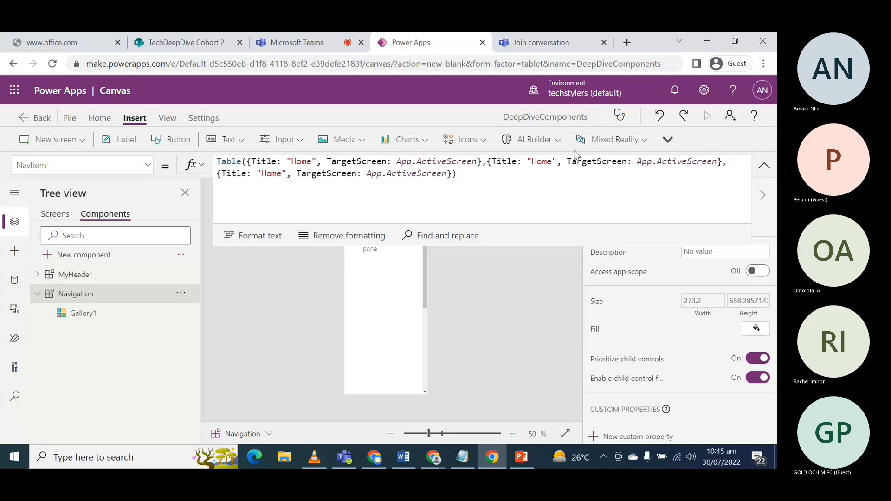
double_click(540, 161)
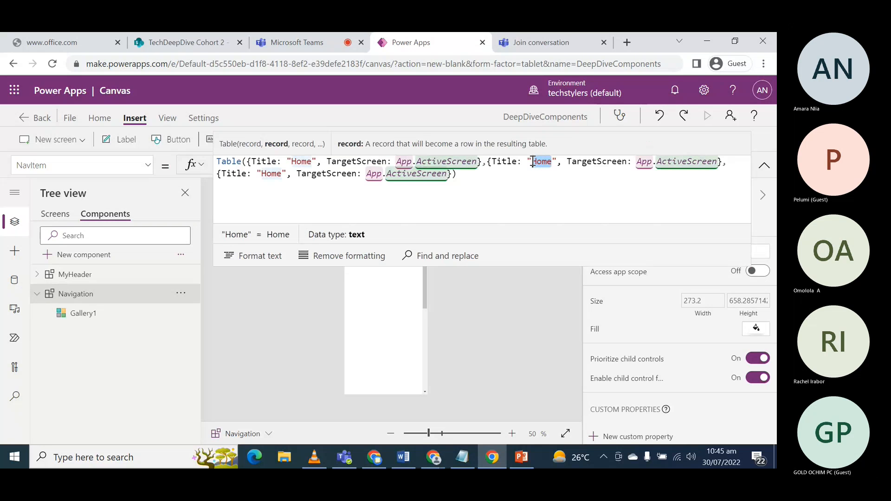
text(Abou)
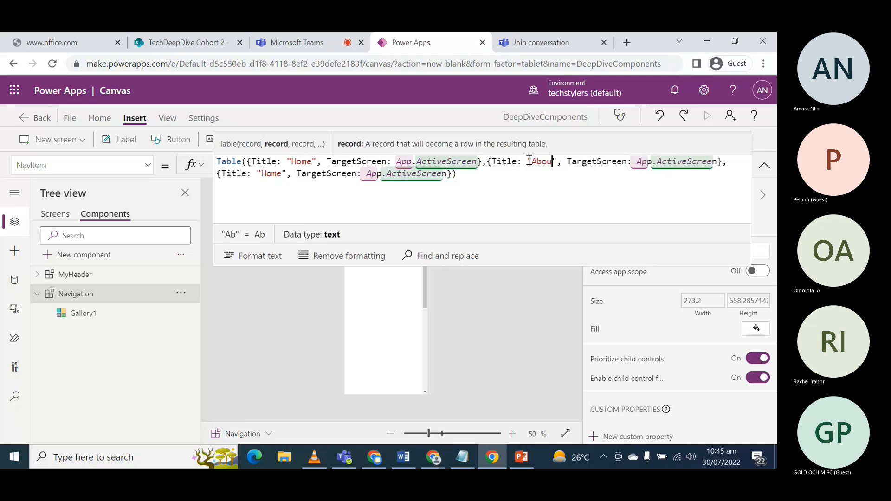
text(tTech)
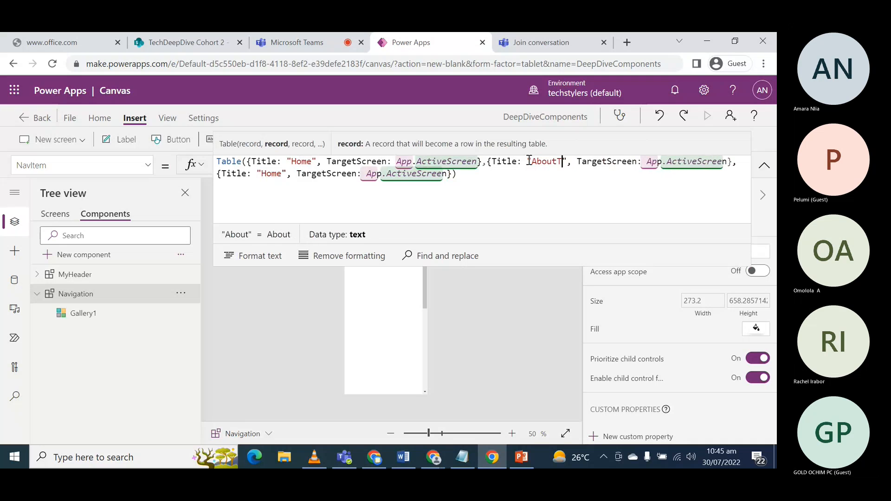
text(Stylers)
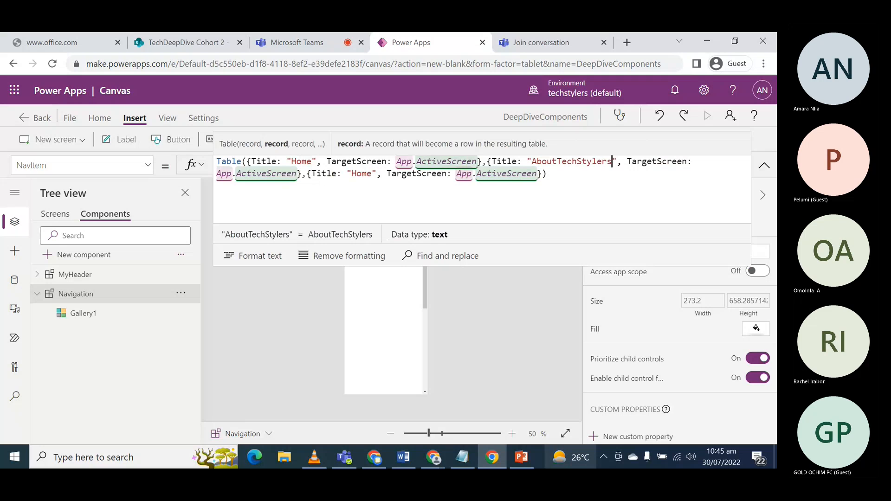
- Set the third NavItem record's Title to "TechStylersEvent" and check it against the app's screen names
drag(371, 173, 352, 174)
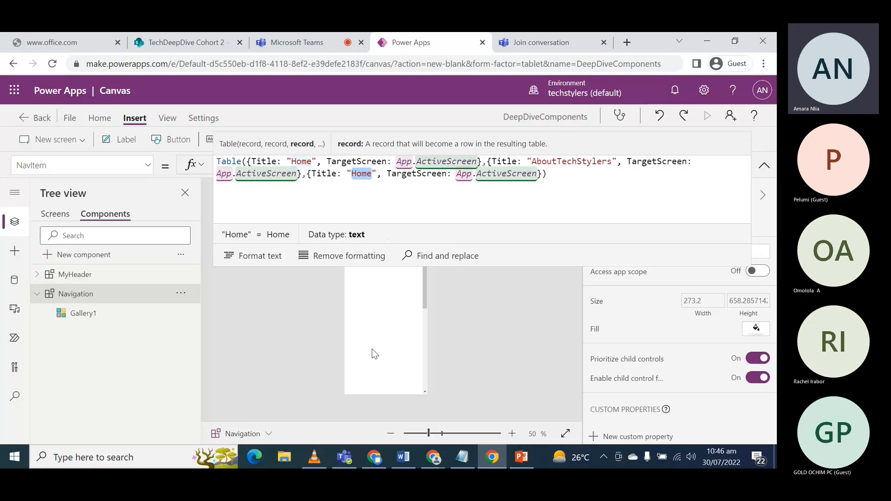
text(TechStylers)
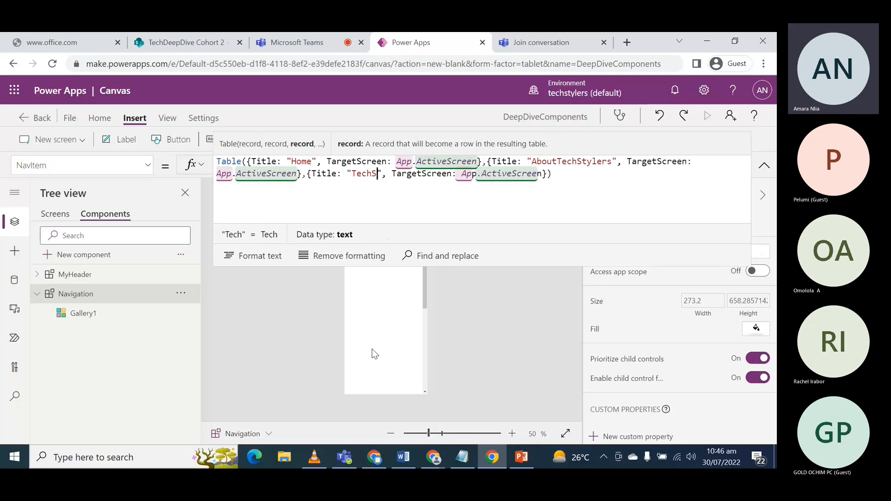
text(Event)
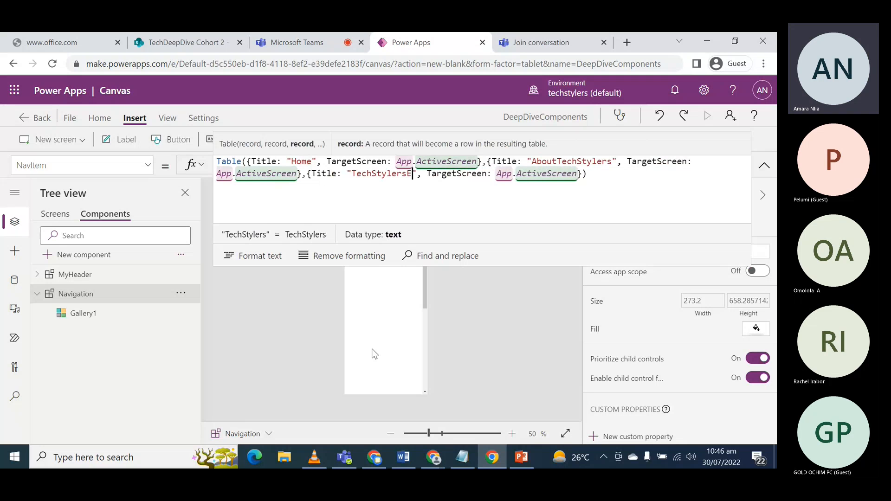
click(49, 217)
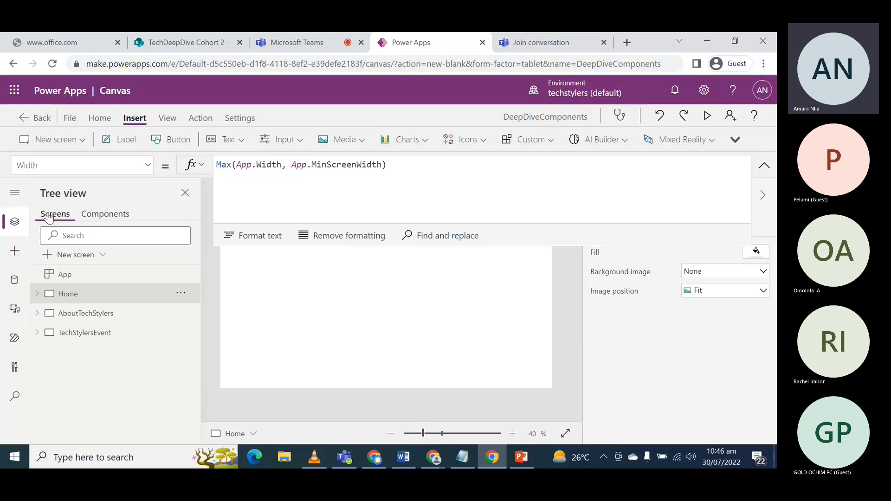
click(101, 218)
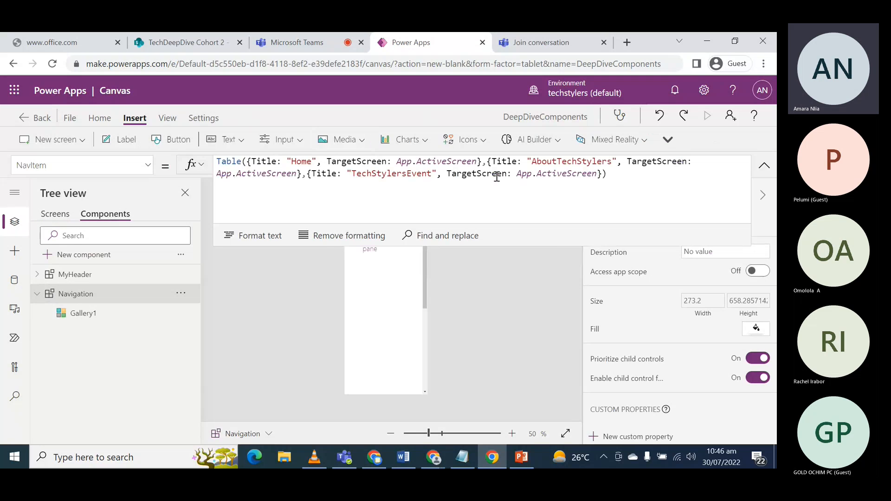
- Collapse the formula area and add a text label to the item template of the Navigation component's gallery
drag(443, 245, 445, 184)
click(383, 268)
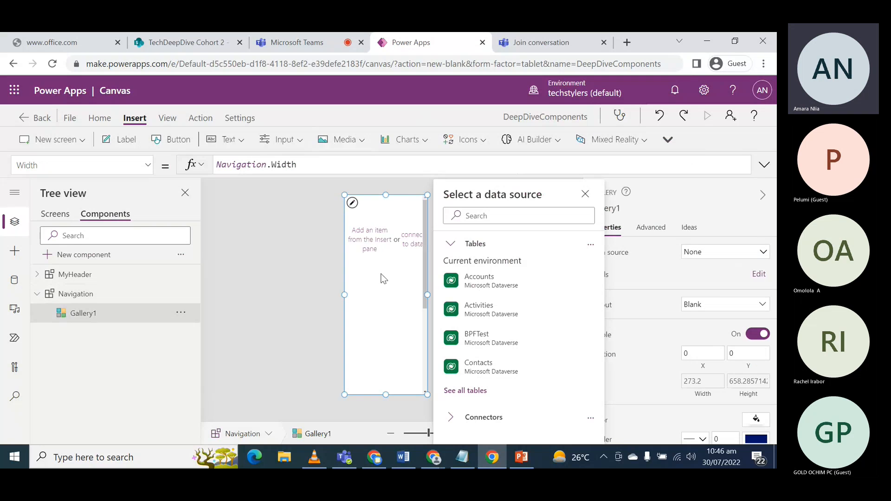
click(372, 240)
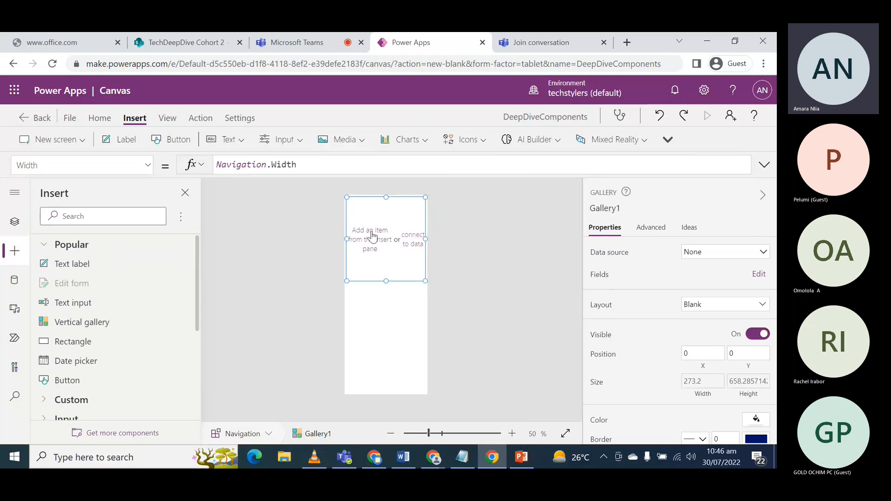
click(124, 140)
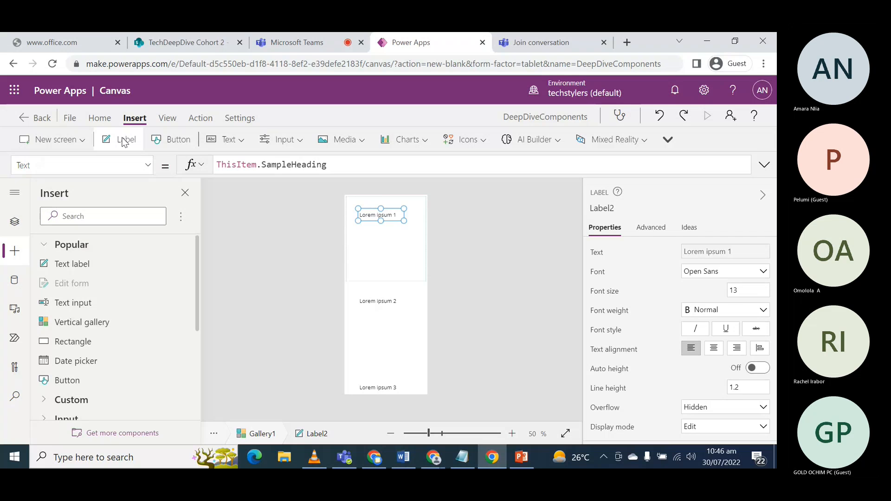
click(124, 140)
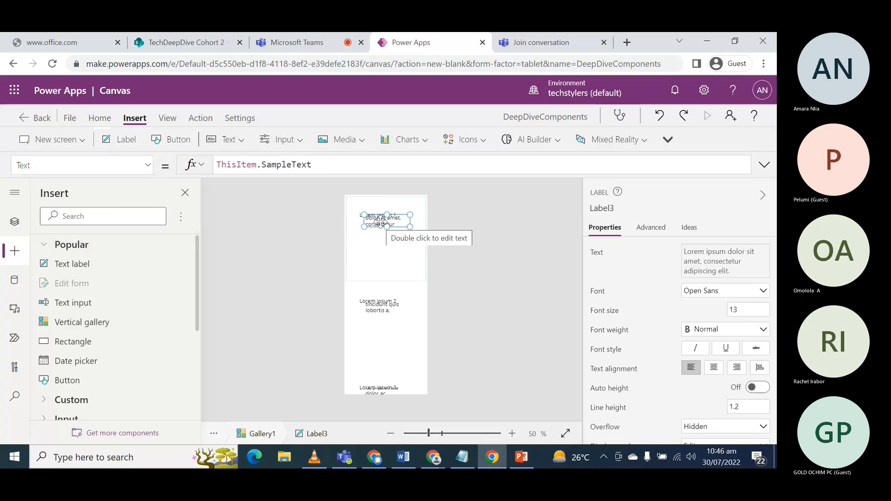
drag(380, 222, 372, 227)
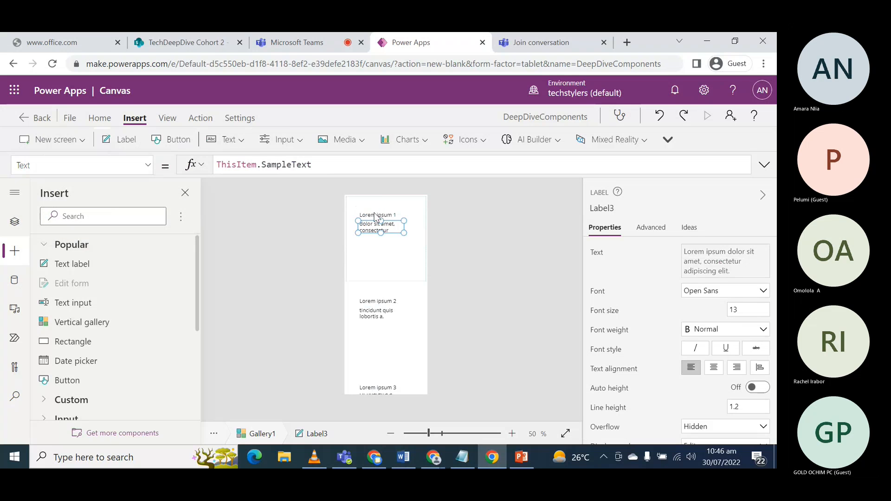
click(375, 214)
click(375, 227)
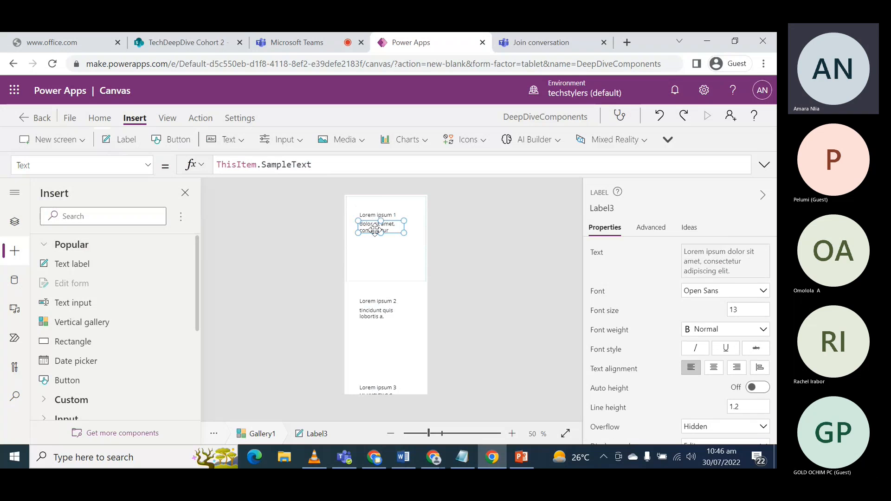
key(Delete)
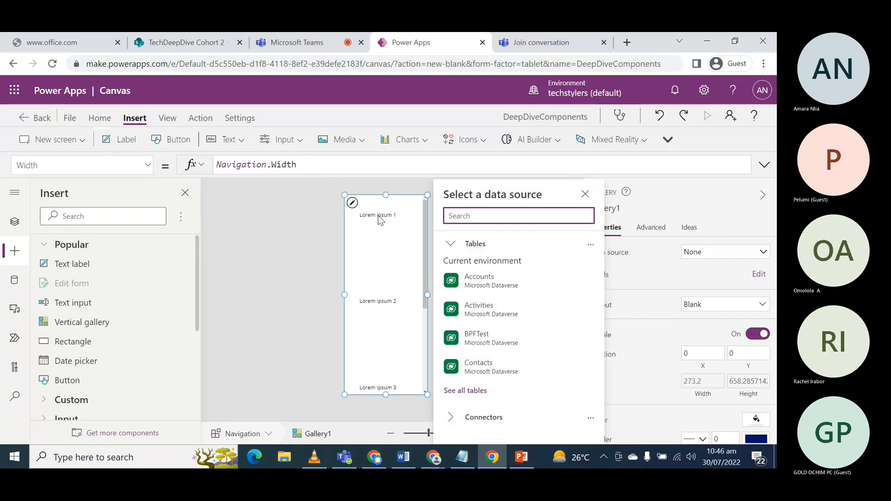
- Move the heading label to the top-left corner of the gallery's item template and widen it
click(374, 213)
drag(374, 214, 414, 208)
double_click(368, 205)
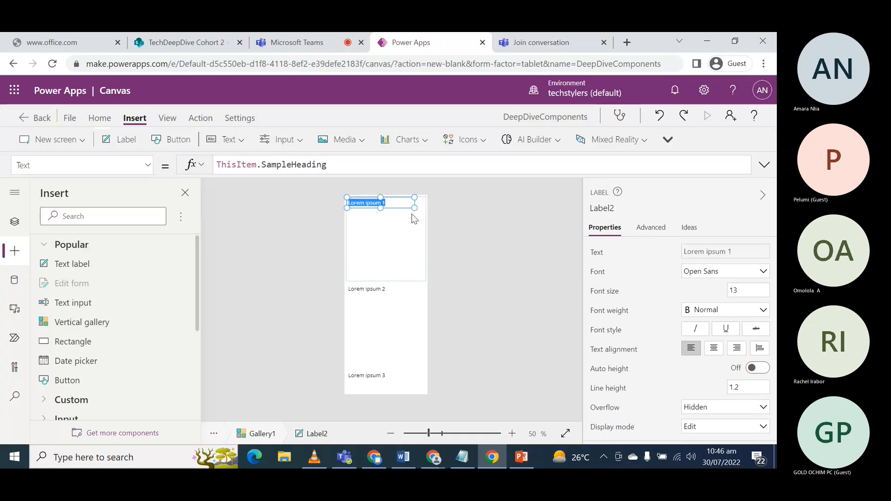
- Shrink the height of the navigation gallery's item template to a template size of about 80
click(396, 276)
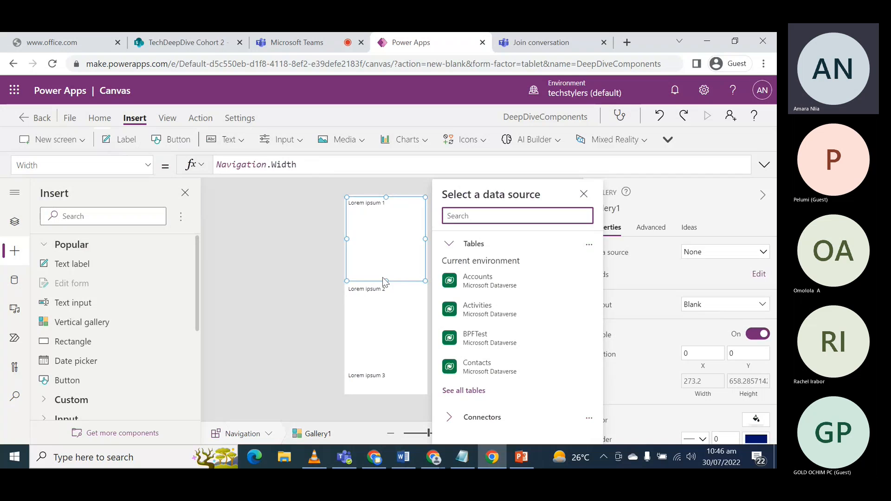
drag(383, 281, 390, 220)
click(374, 283)
click(374, 279)
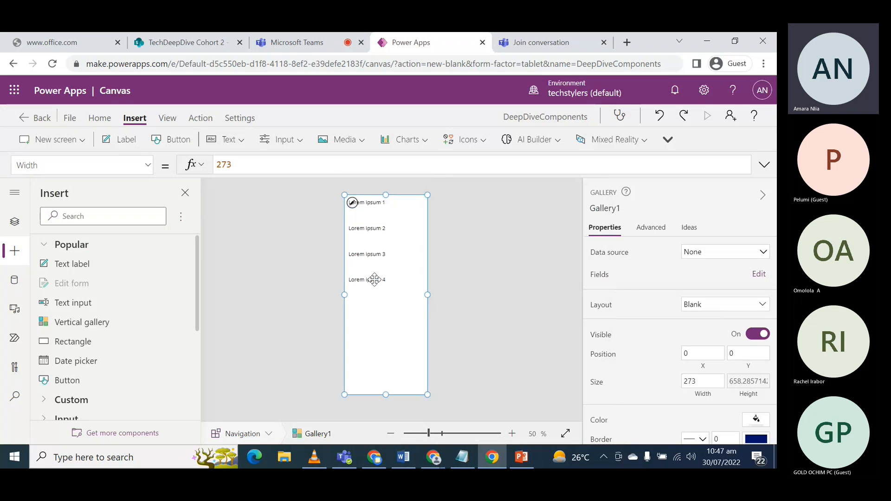
- Review the gallery's label and the Navigation component's NavItem table formula in the component tree
click(374, 206)
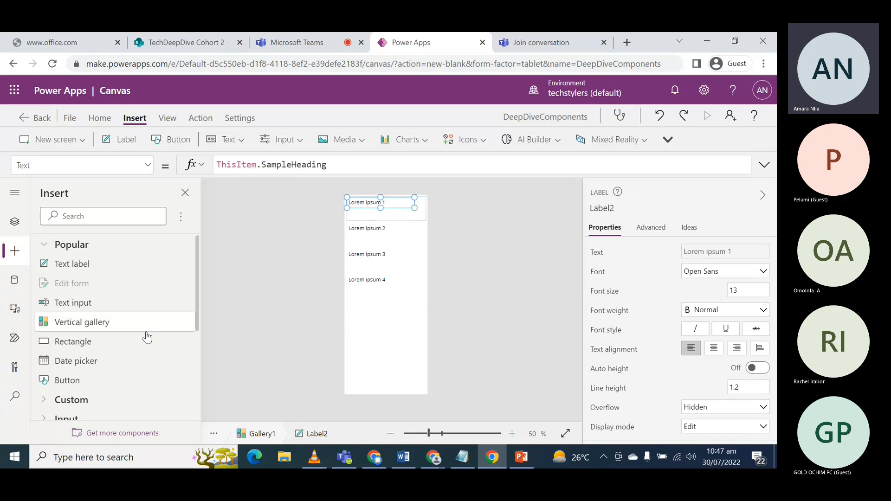
click(15, 222)
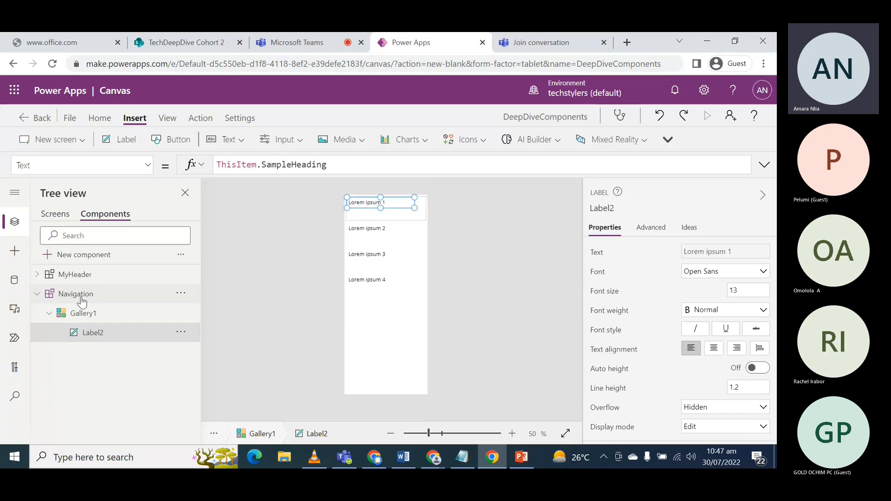
click(79, 295)
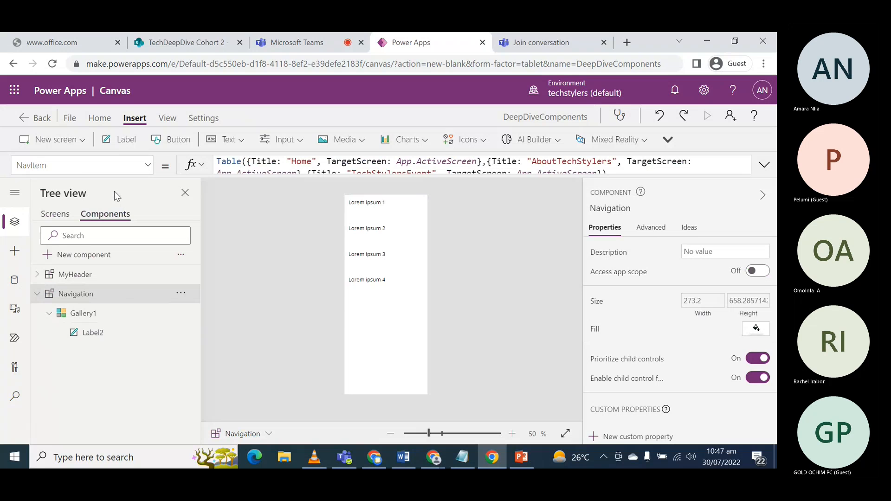
- Select the Navigation component's gallery and look through its available properties and template settings
click(84, 313)
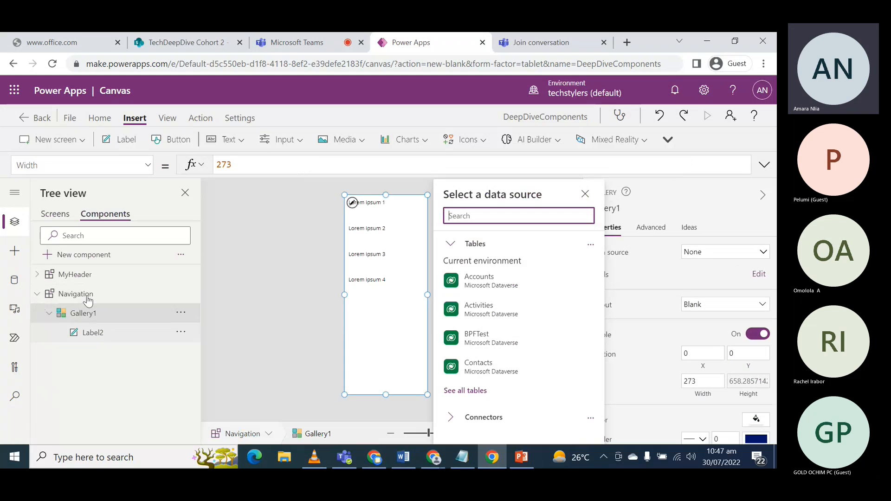
click(147, 165)
scroll(77, 267, up, 5)
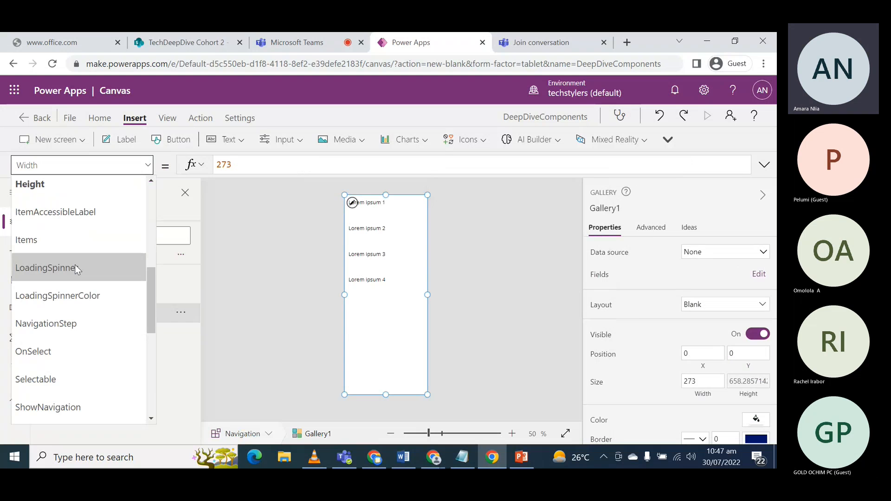
scroll(74, 266, up, 1)
scroll(73, 273, down, 1)
scroll(74, 273, down, 2)
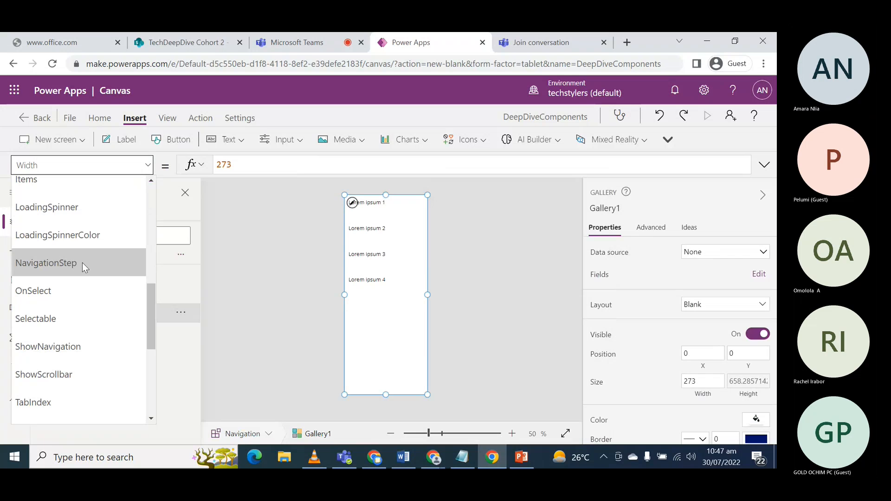
scroll(675, 389, down, 1)
scroll(674, 389, down, 3)
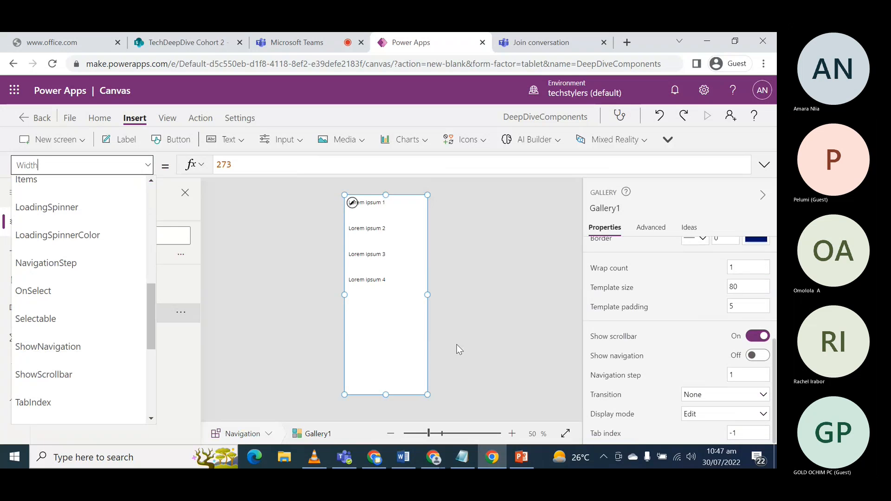
click(418, 361)
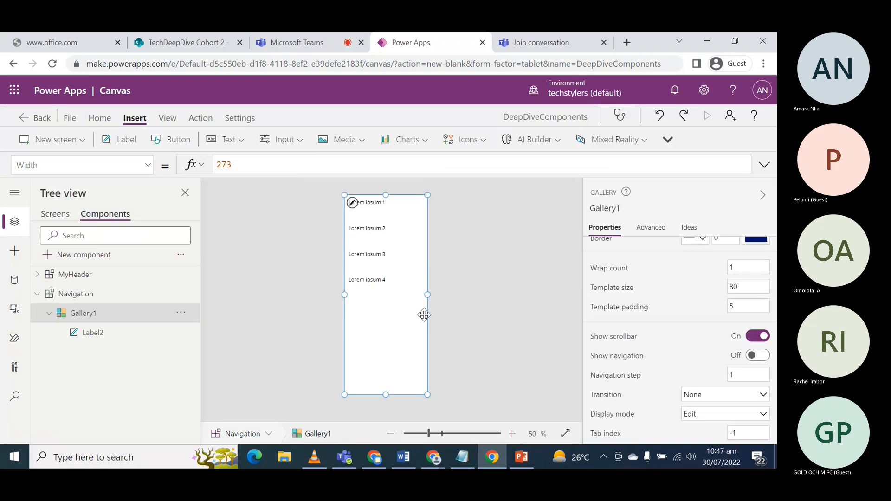
- Set the gallery's Items property to Navigation.NavItem in place of the sample data
click(148, 166)
scroll(97, 297, up, 8)
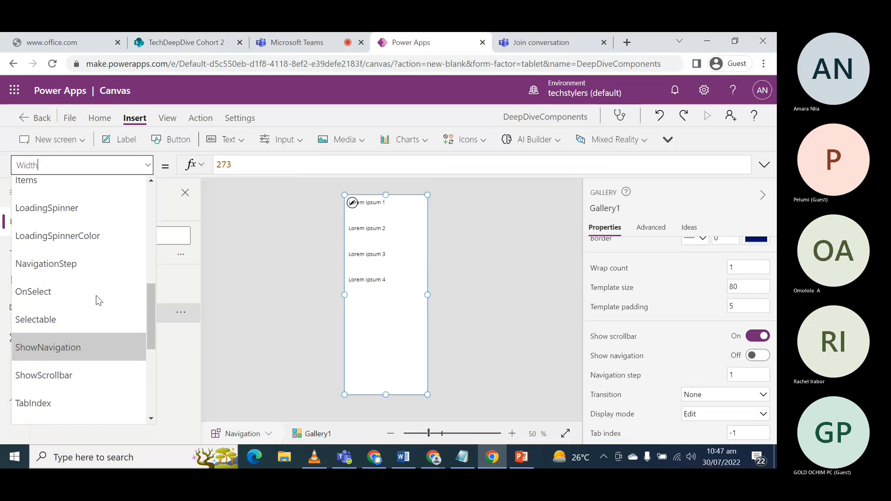
click(33, 300)
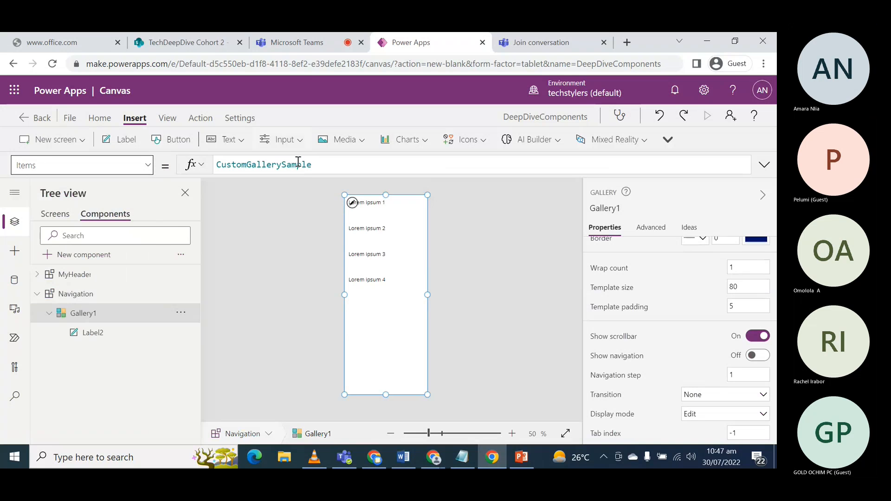
drag(336, 168, 209, 164)
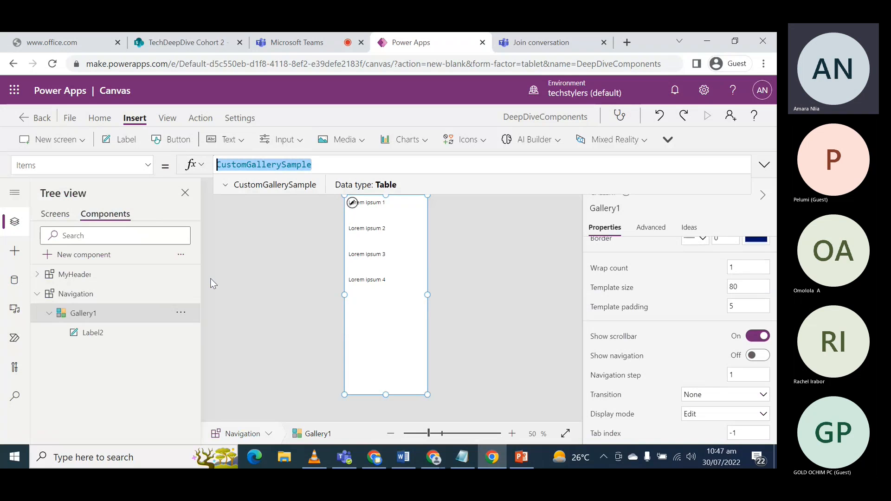
text(N)
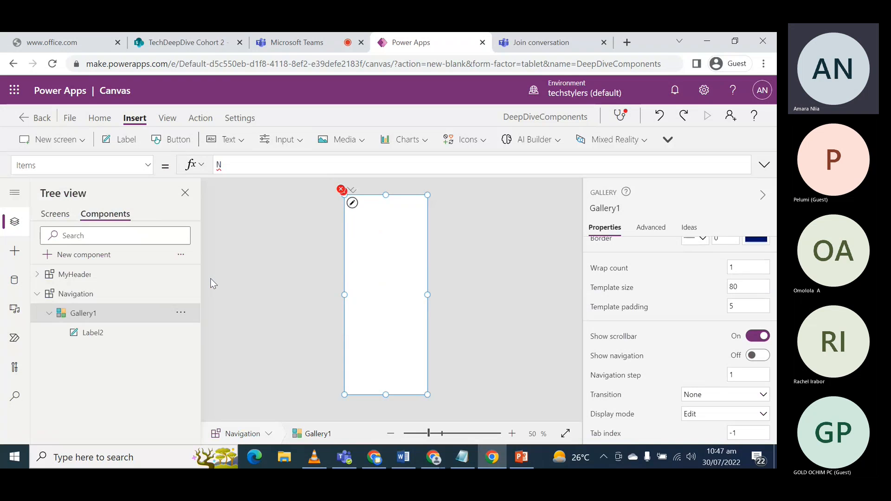
text( a)
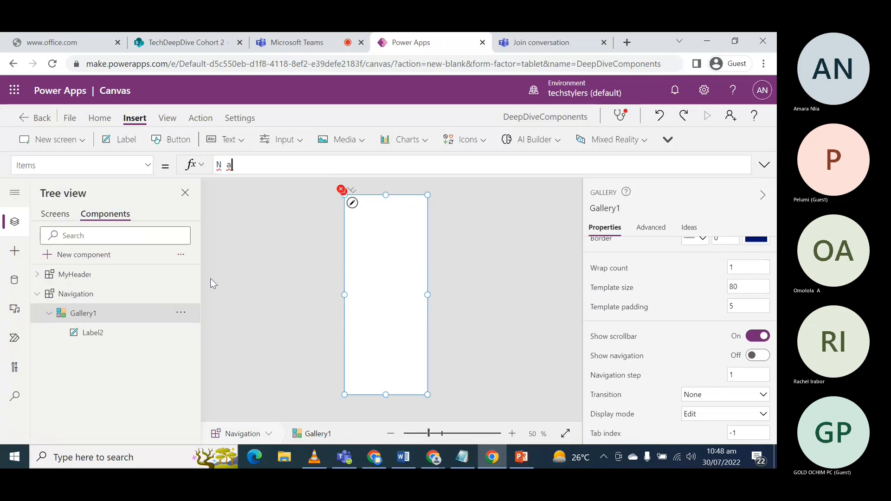
key(BackSpace)
key(BackSpace)
text(av)
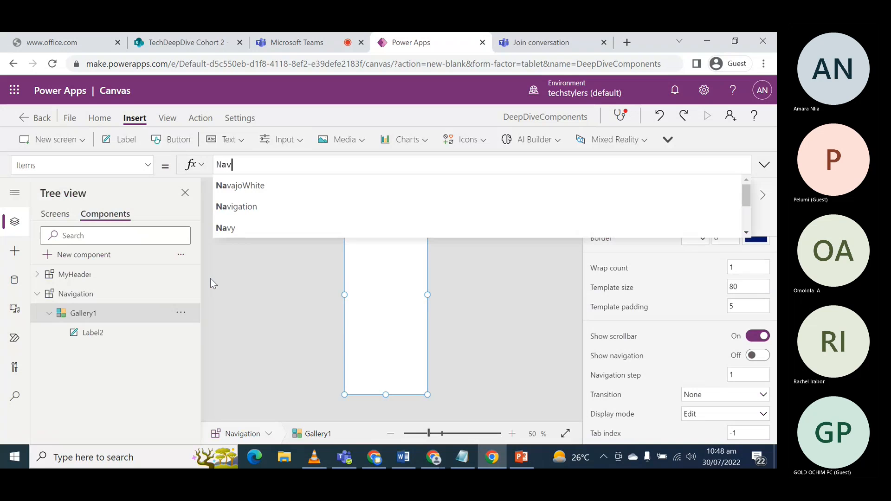
text(i)
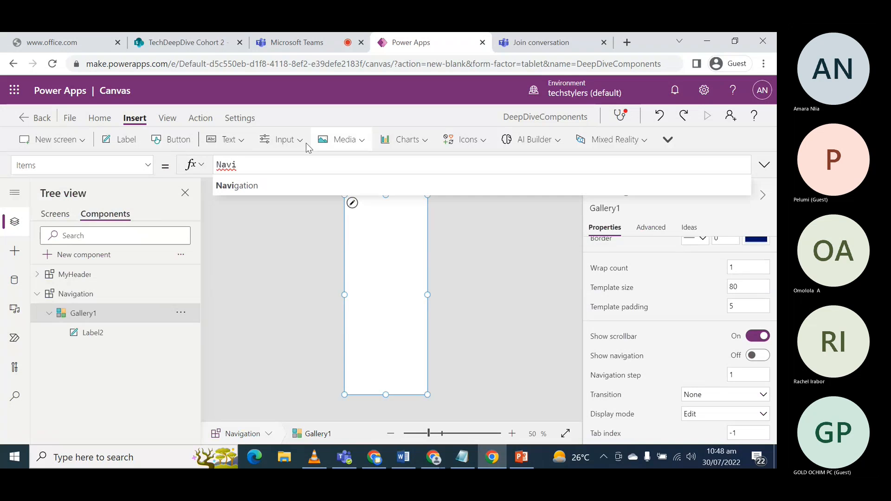
click(258, 186)
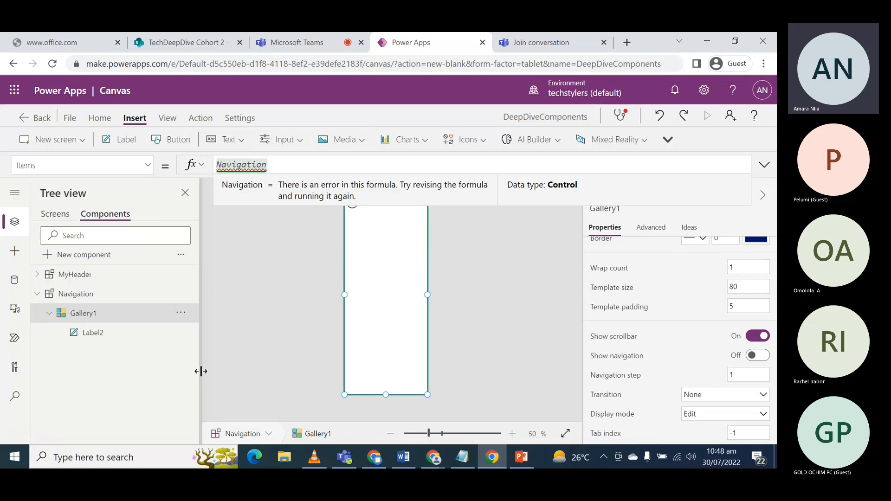
text(.)
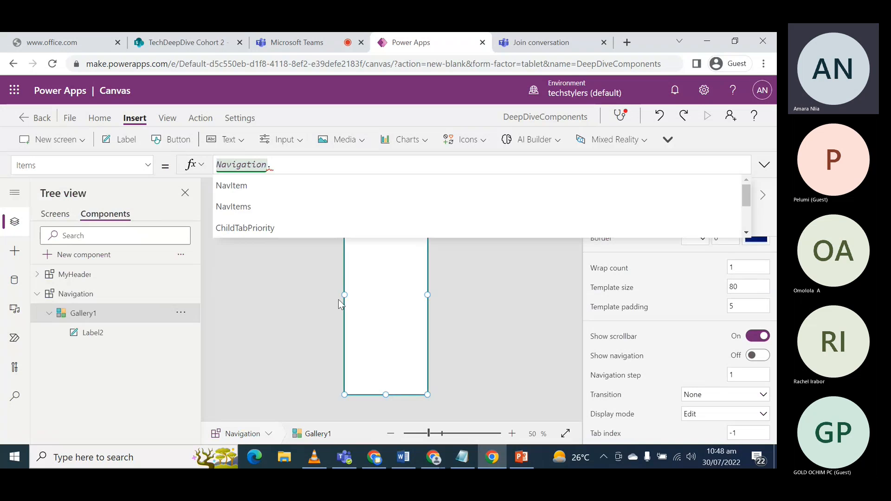
click(241, 188)
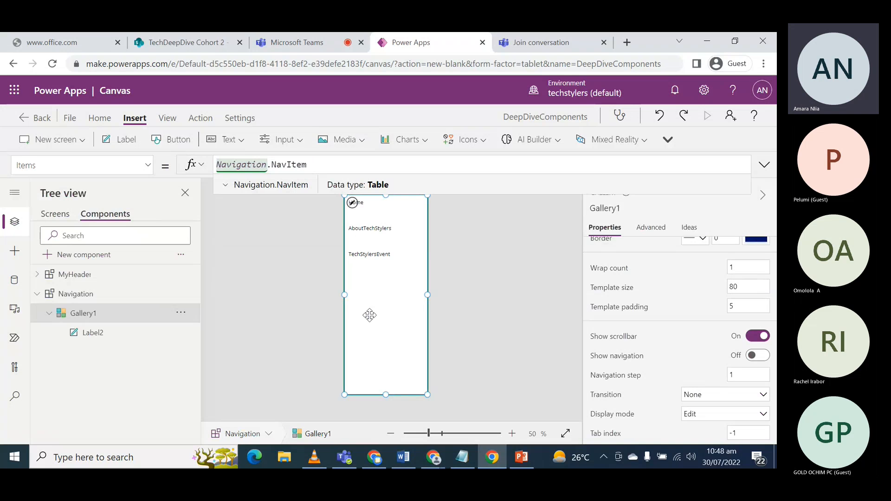
click(466, 293)
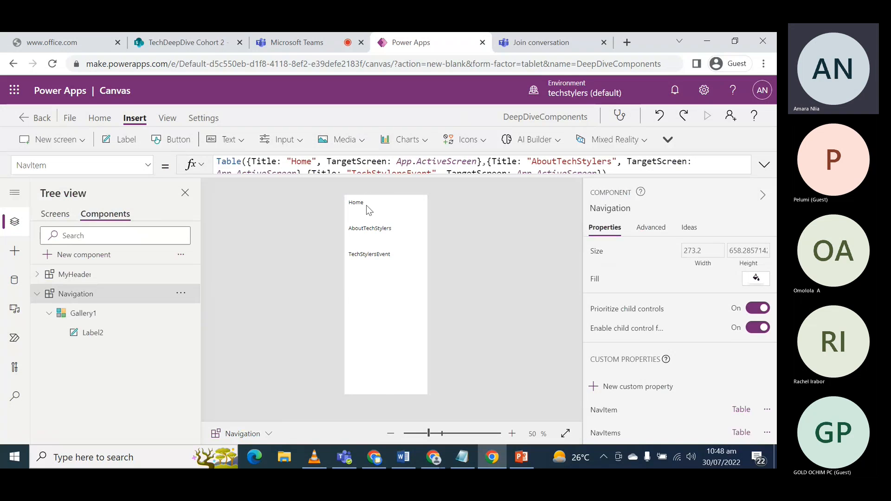
- Set the gallery's TemplateFill property to RGBA(240, 240, 240, 1)
click(359, 240)
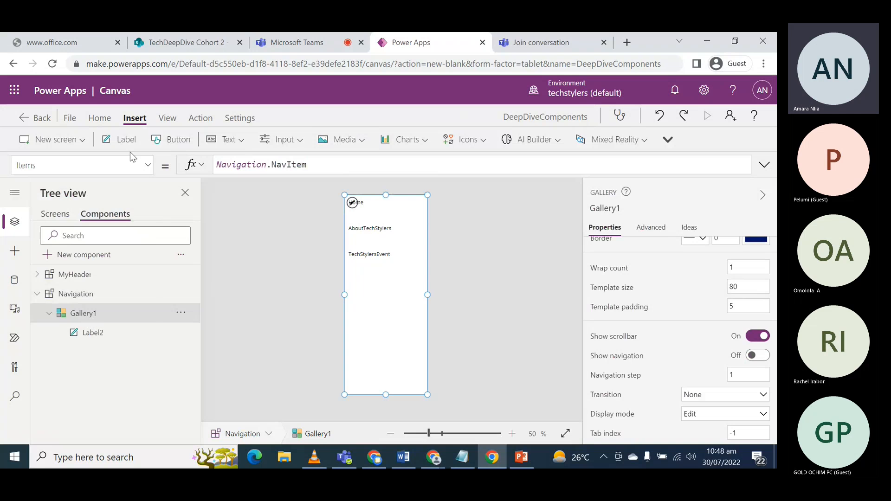
click(131, 165)
scroll(94, 354, down, 5)
scroll(93, 355, down, 2)
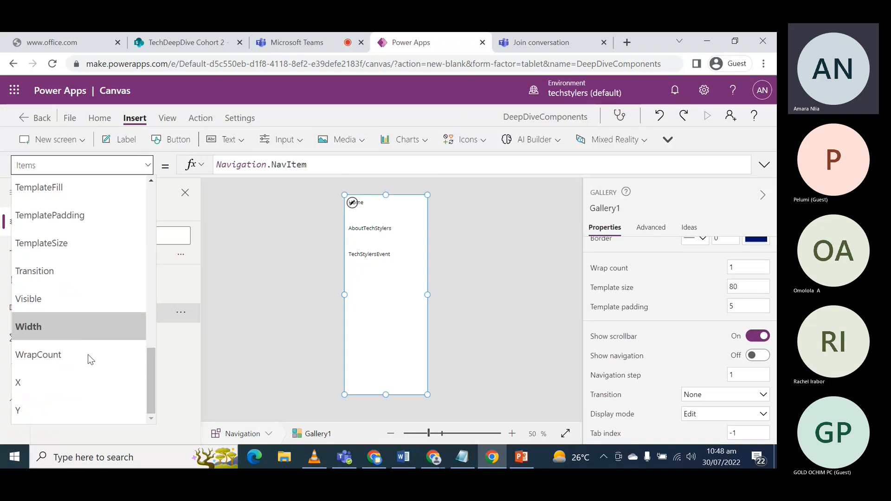
scroll(69, 338, up, 4)
click(46, 310)
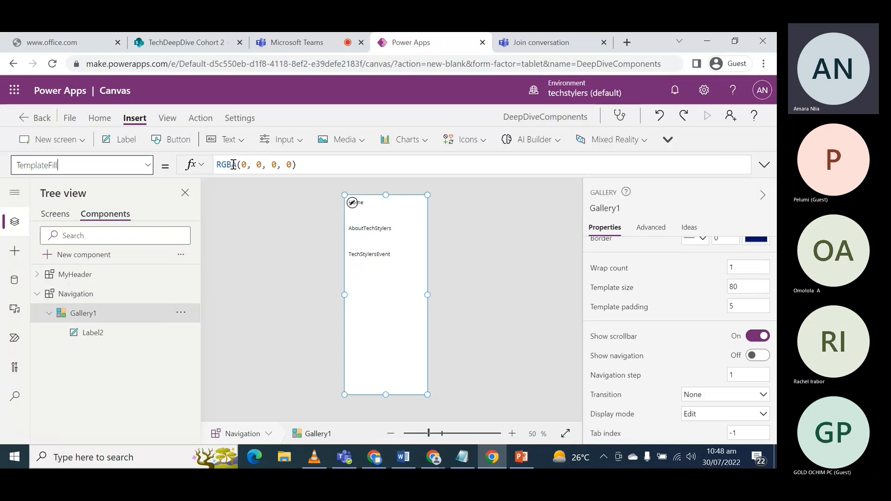
key(BackSpace)
text(20)
key(BackSpace)
text(40)
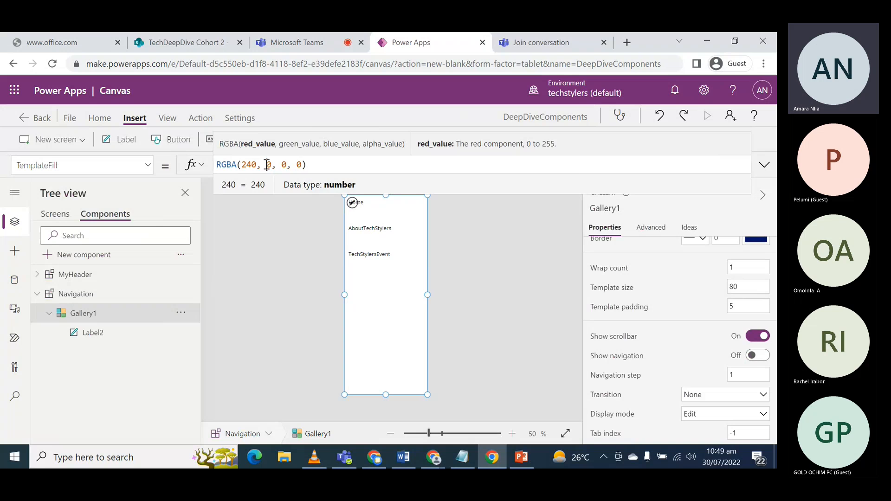
click(267, 165)
text(24)
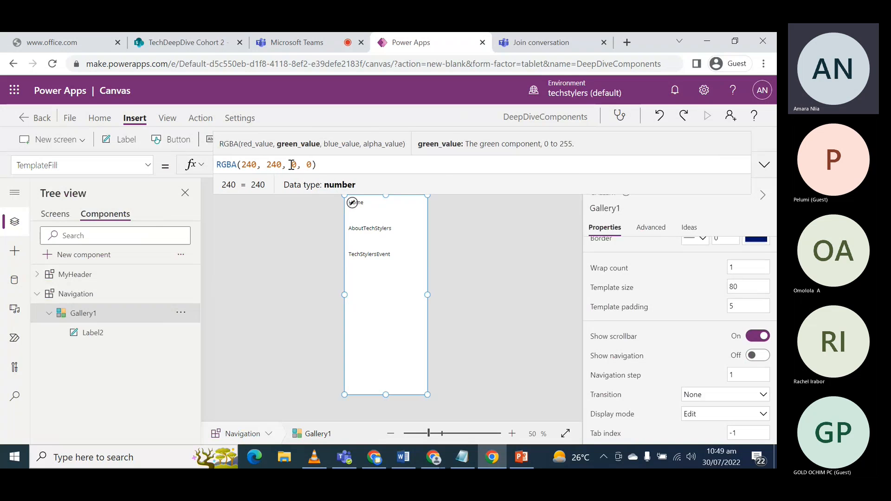
click(292, 164)
text(24)
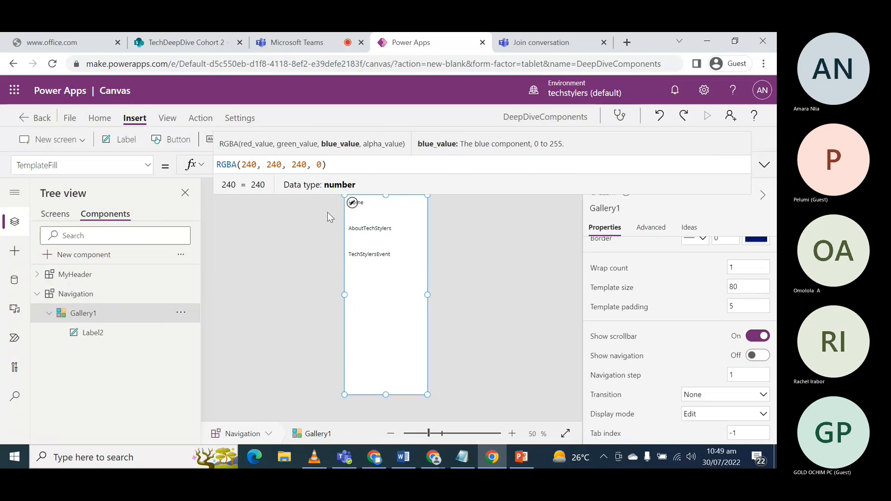
click(322, 165)
key(BackSpace)
text(1)
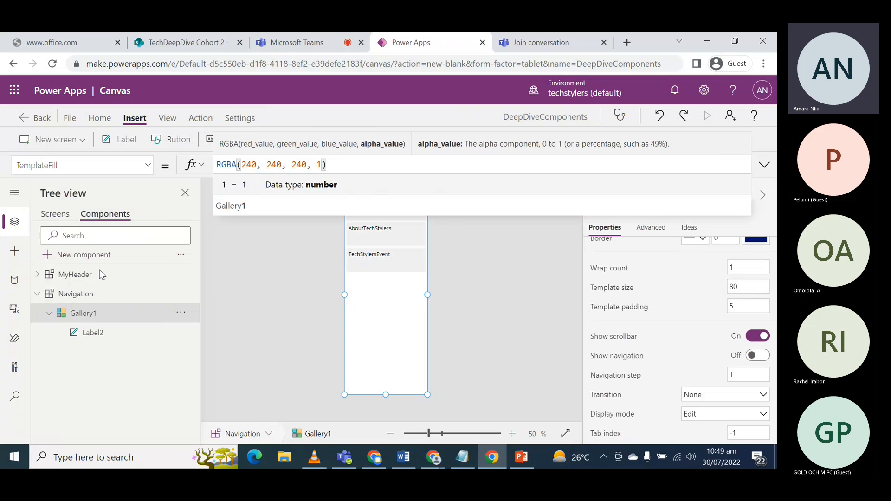
- Set the Navigation component's Fill property to RGBA(240, 240, 240, 1)
click(73, 294)
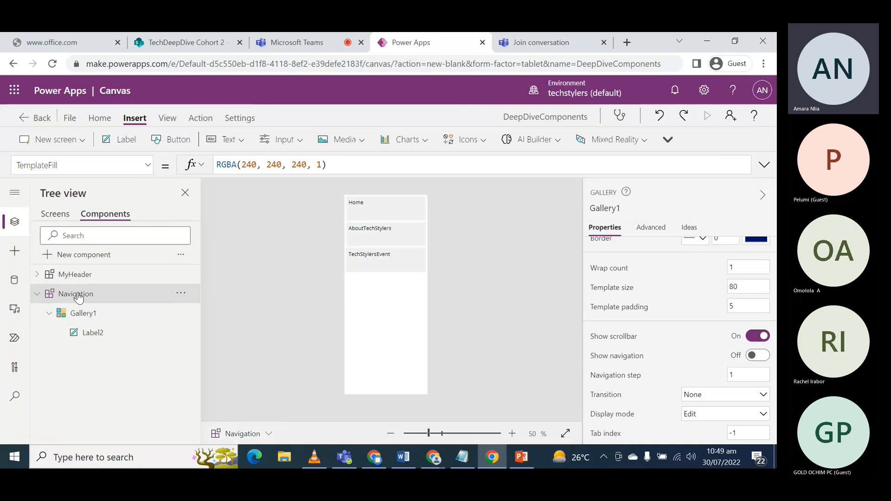
click(147, 165)
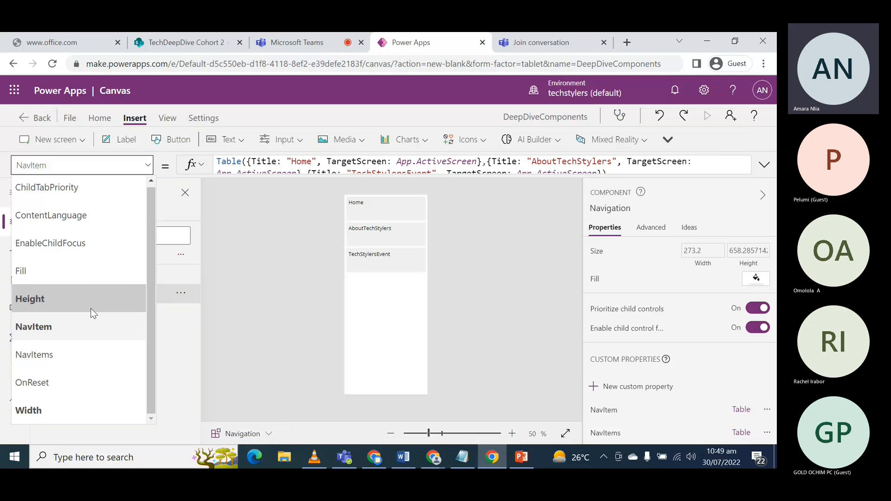
click(77, 271)
click(250, 164)
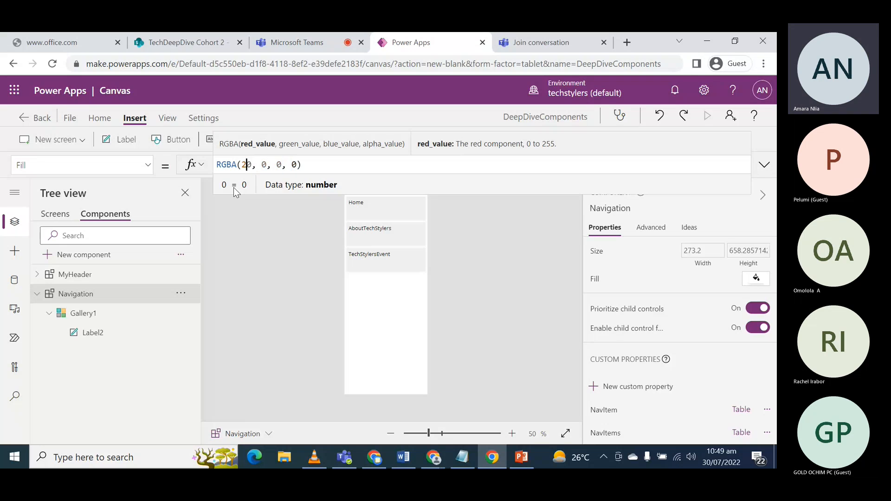
text(24)
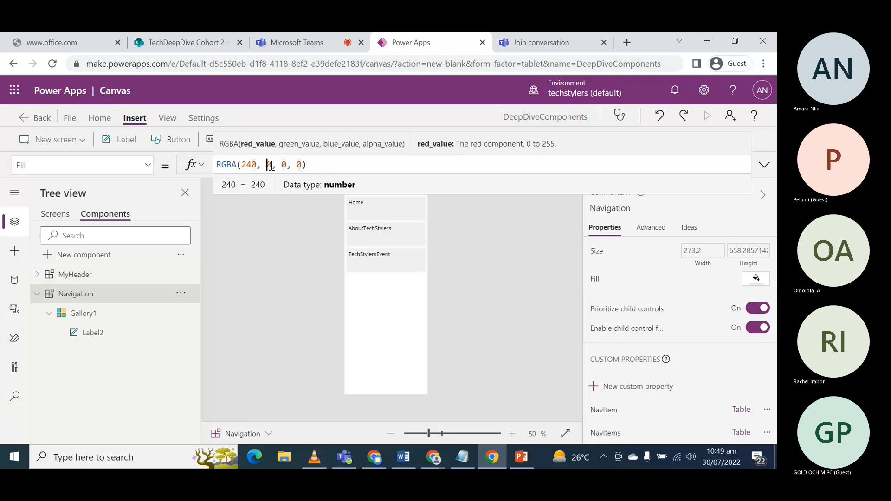
click(267, 165)
text(24)
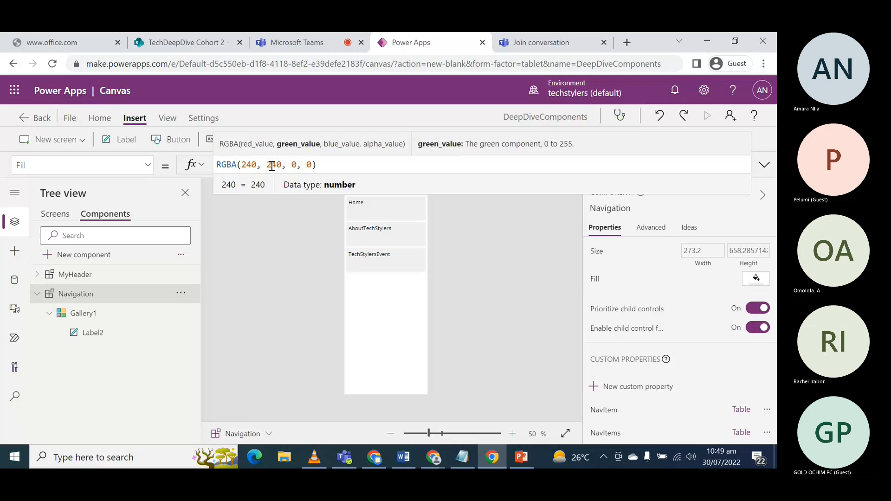
click(291, 165)
text(24)
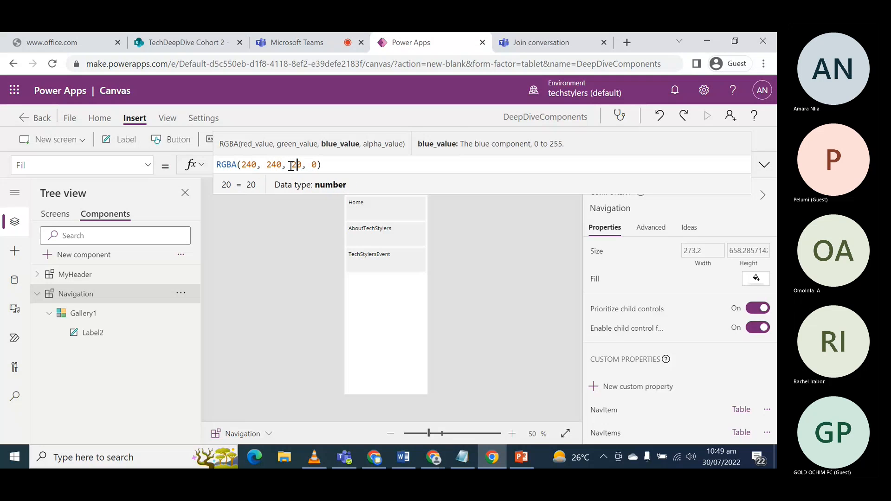
text(0)
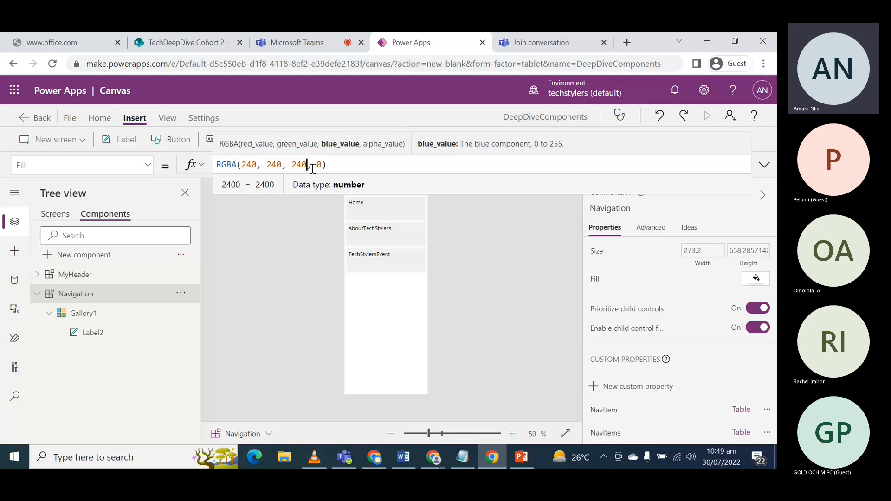
key(BackSpace)
click(321, 165)
key(BackSpace)
text(1)
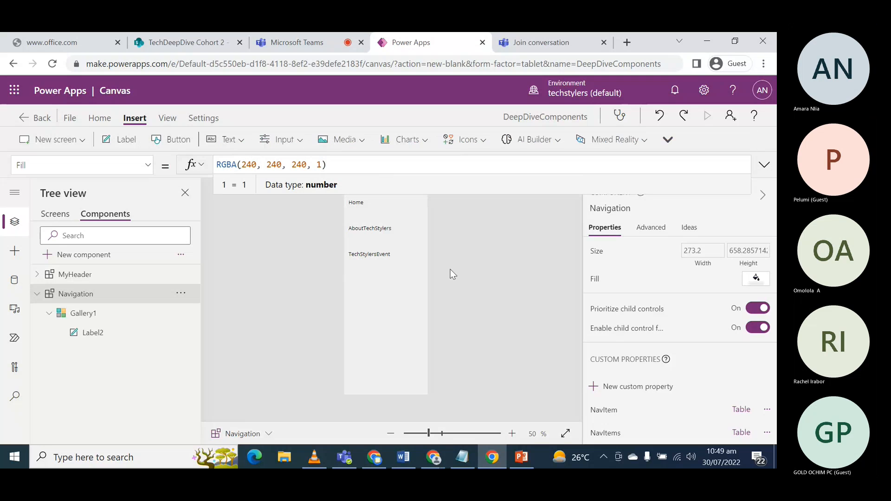
- Examine the gallery's template row and the title label inside it
click(367, 287)
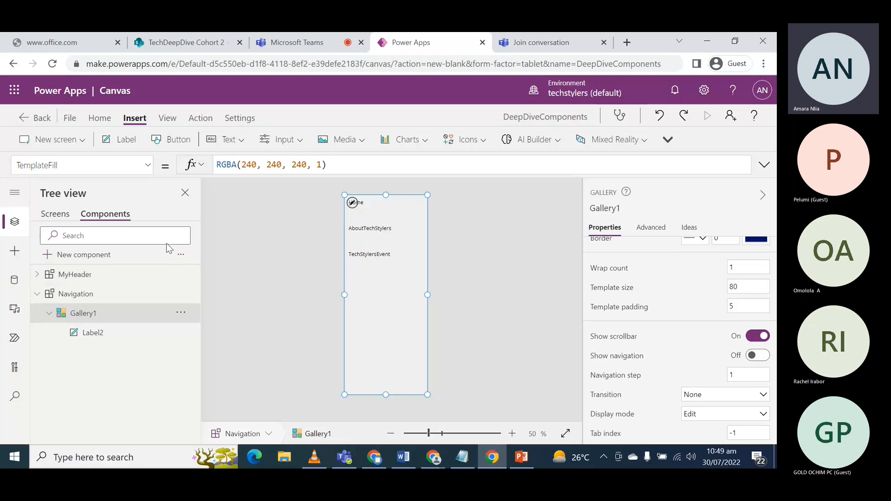
click(372, 204)
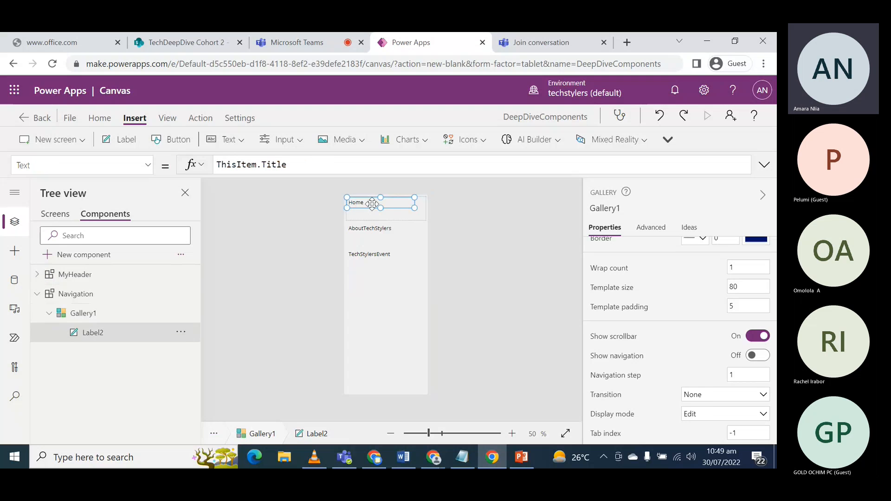
click(419, 214)
click(419, 215)
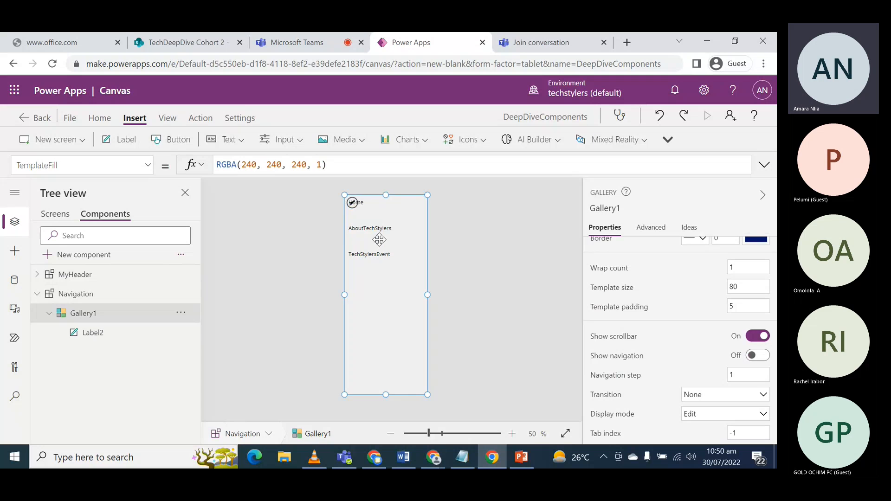
click(399, 204)
click(410, 219)
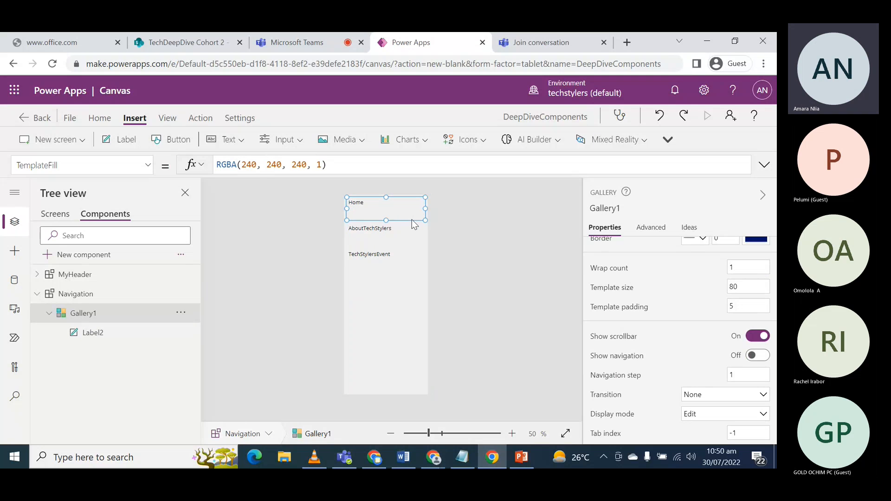
- Set the gallery's TemplateFill to If(ThisItem.IsSelected,White, RGBA(240, 240, 240, 1))
click(386, 198)
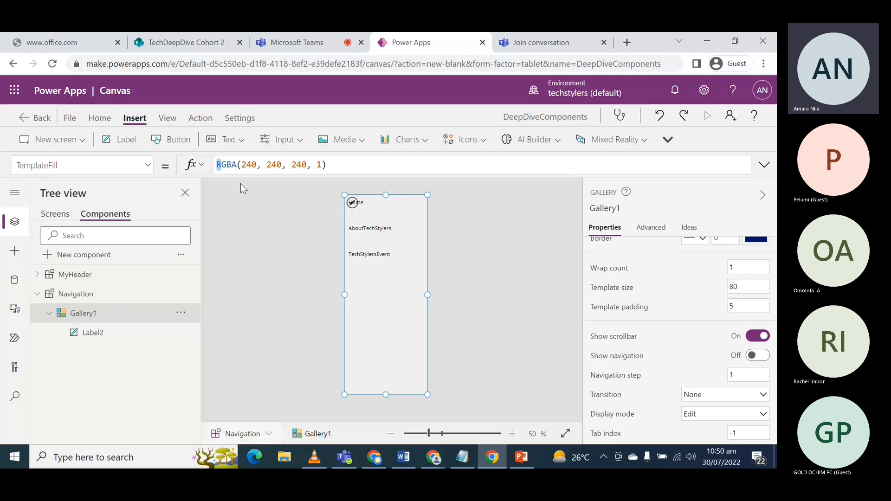
click(219, 166)
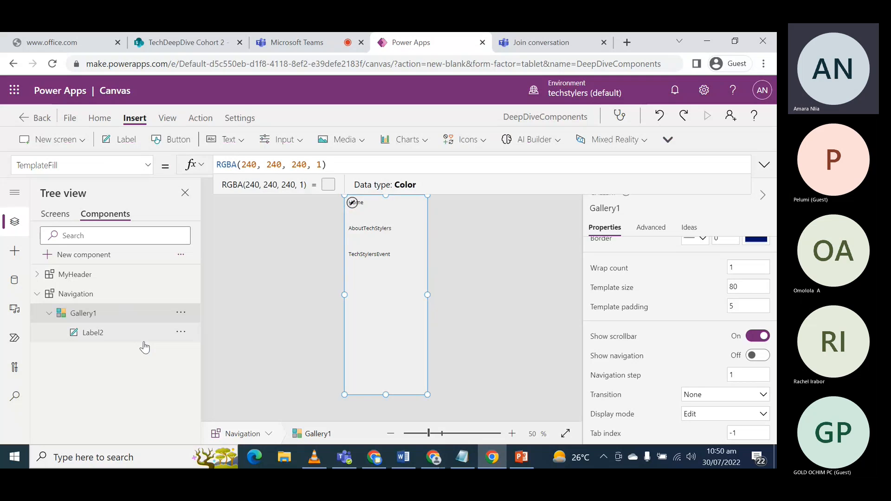
text(If)
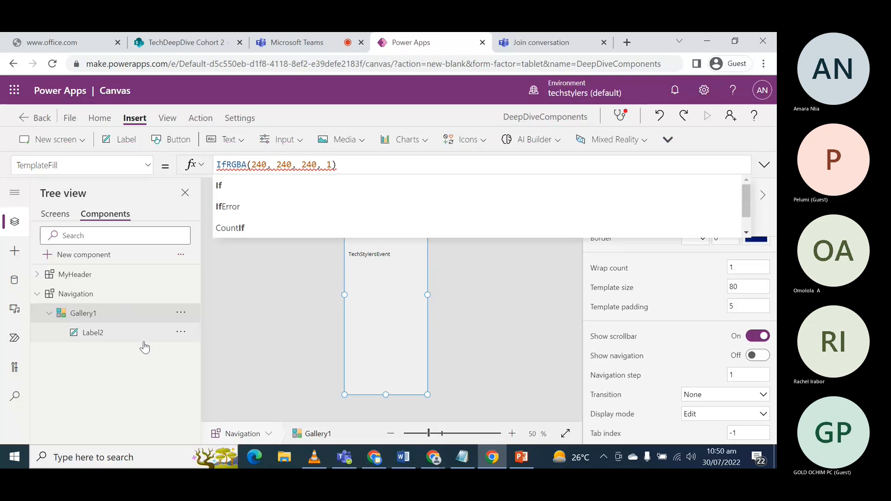
text((ThisItem)
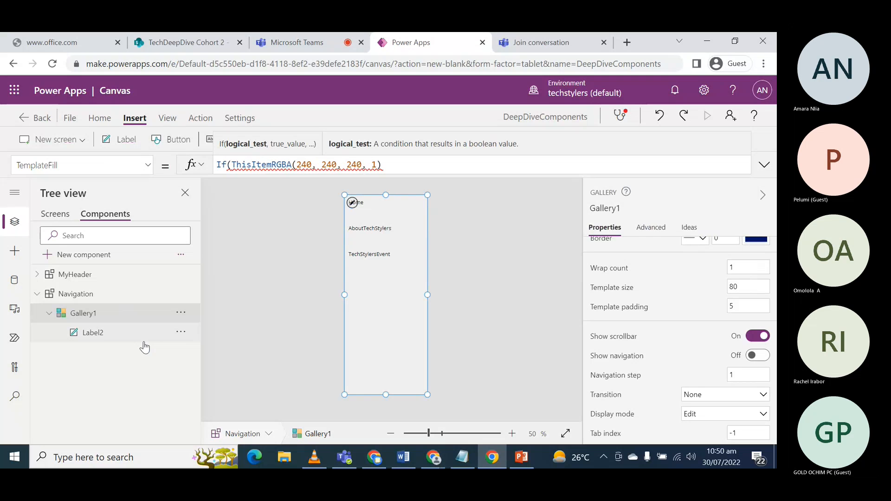
text(.IsS)
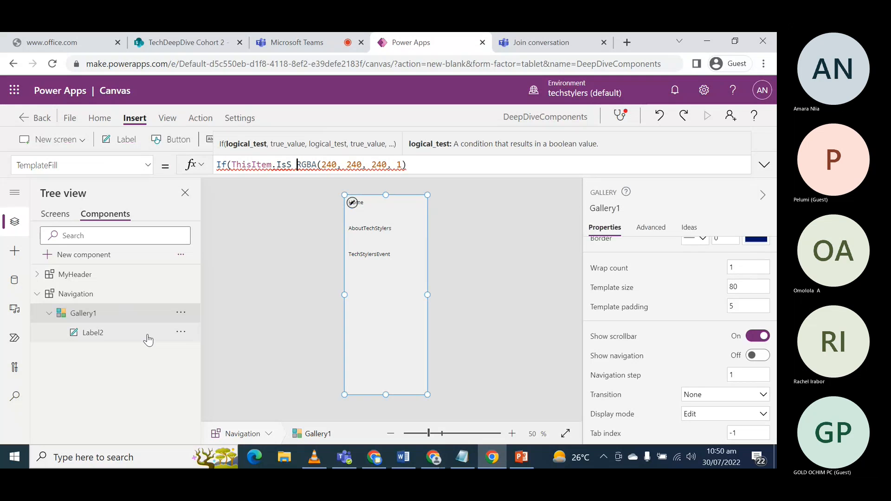
key(Left)
text(e)
click(267, 190)
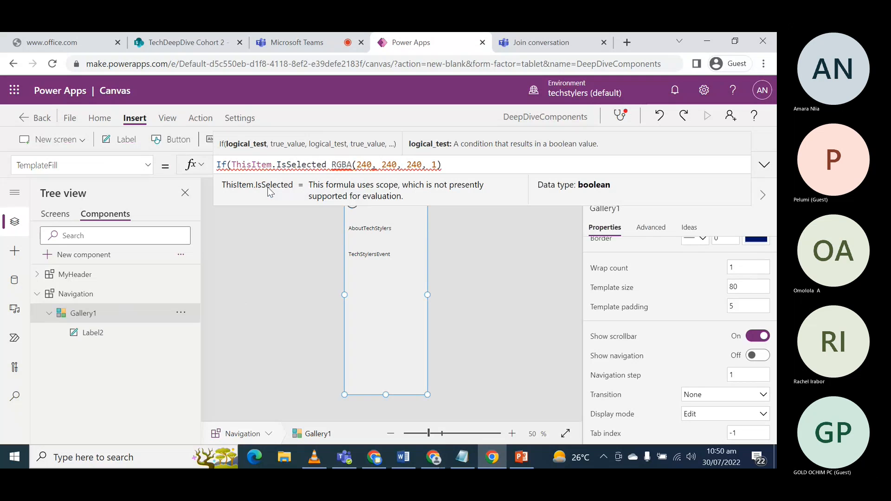
text(,)
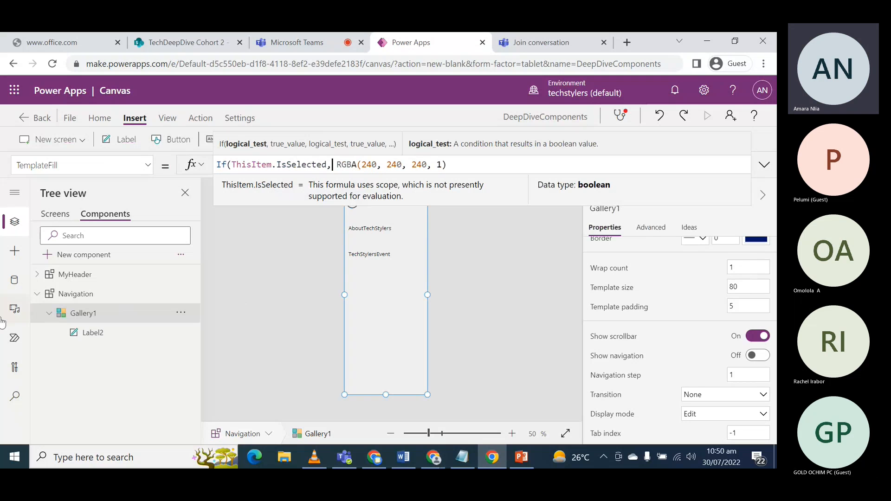
text(White)
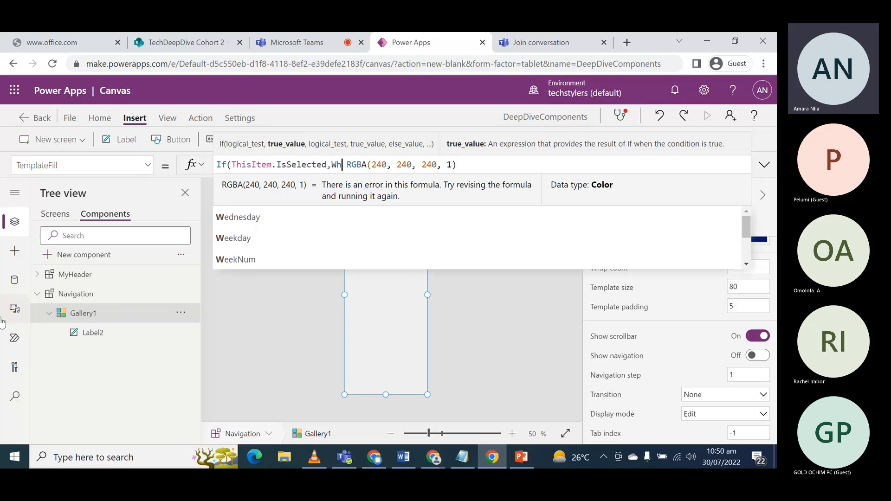
text(,)
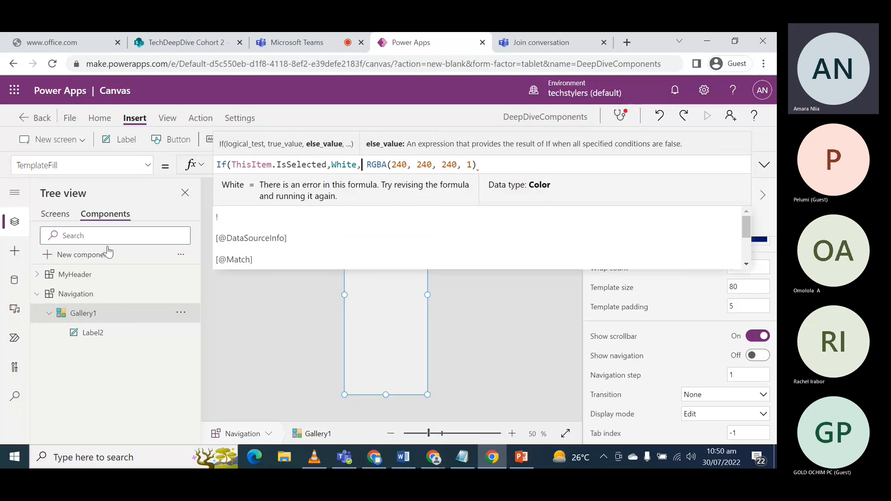
text())
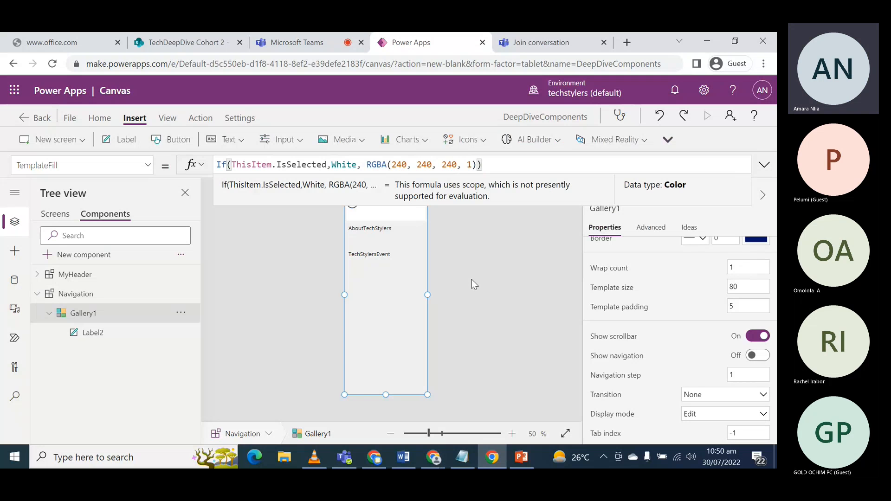
- Insert the Navigation component on the Home screen and place it directly below the header, at about X 0, Y 109
click(37, 293)
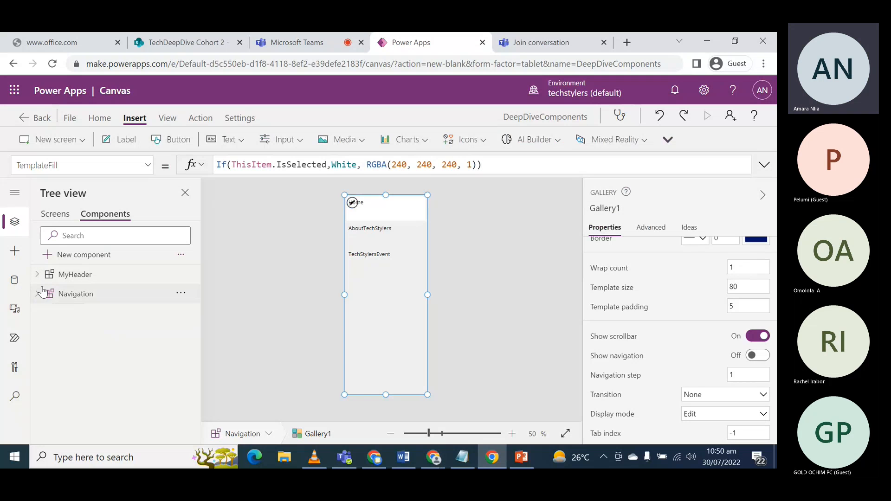
click(47, 216)
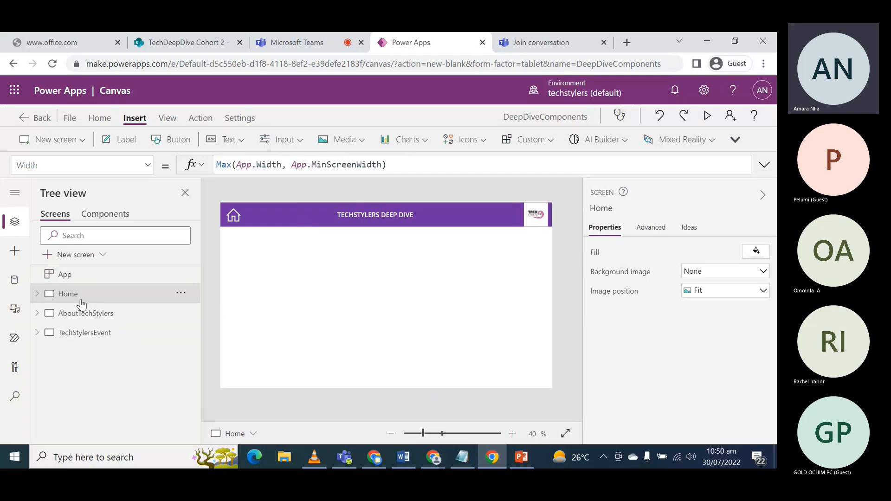
click(524, 142)
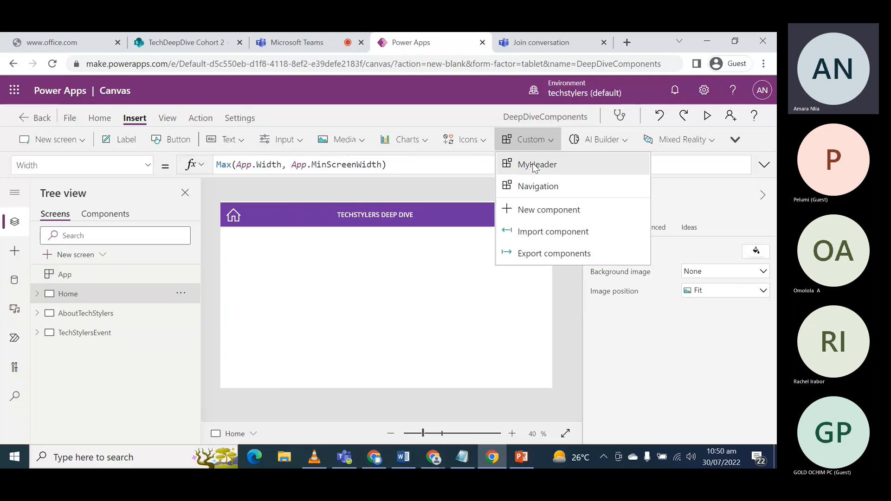
click(531, 186)
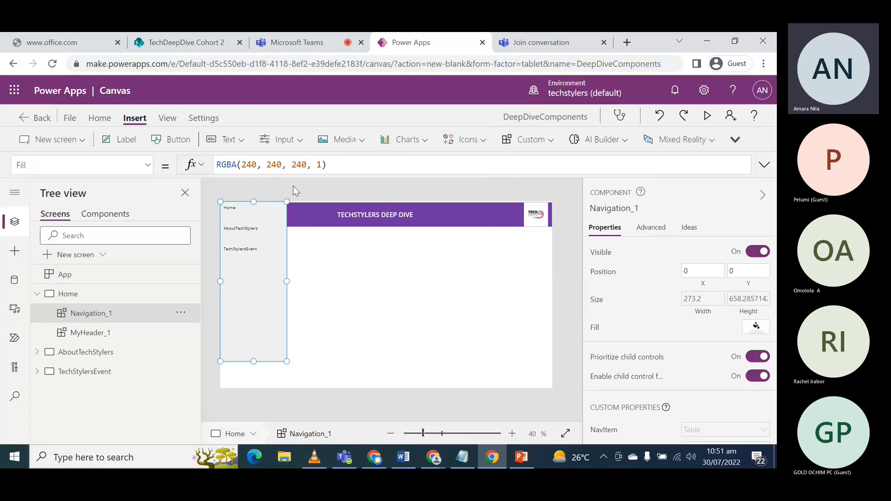
drag(254, 219, 251, 246)
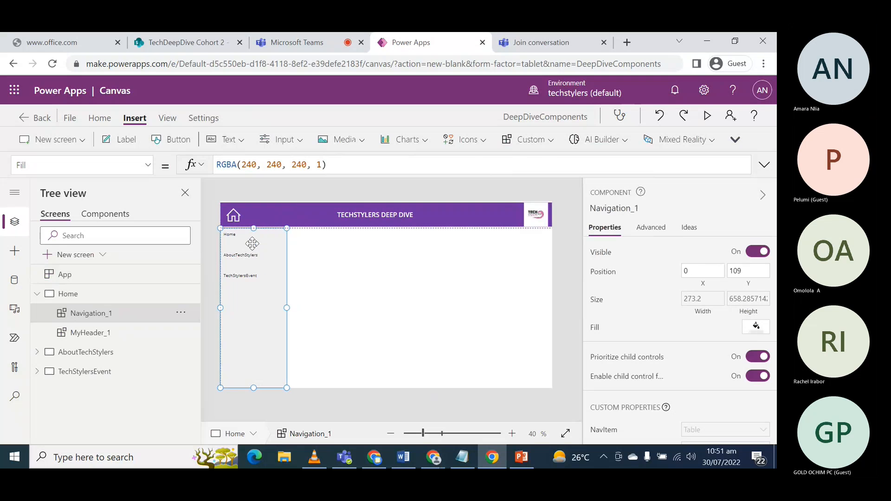
click(364, 284)
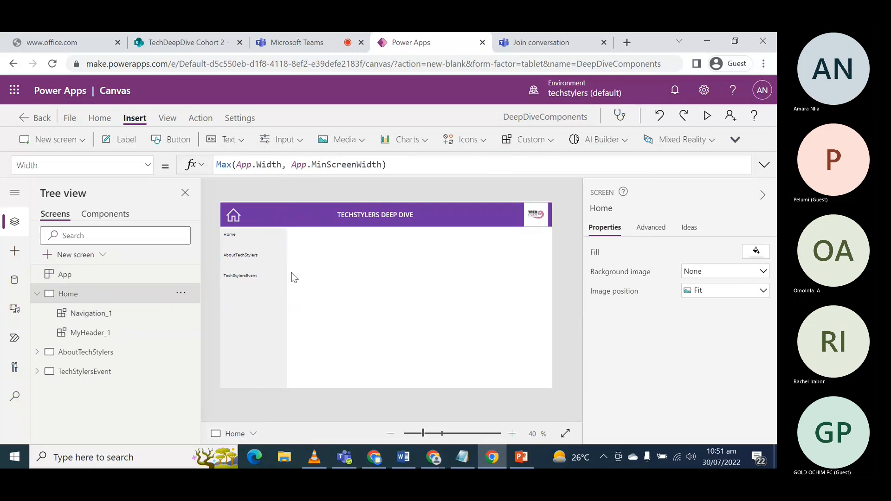
- Add the Navigation component to the AboutTechStylers screen and move it below the header, to about X 0, Y 110
click(70, 353)
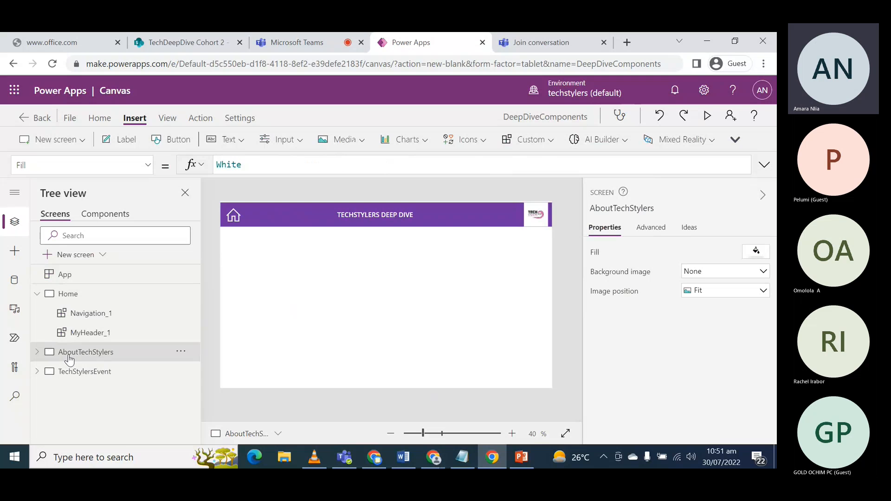
click(529, 139)
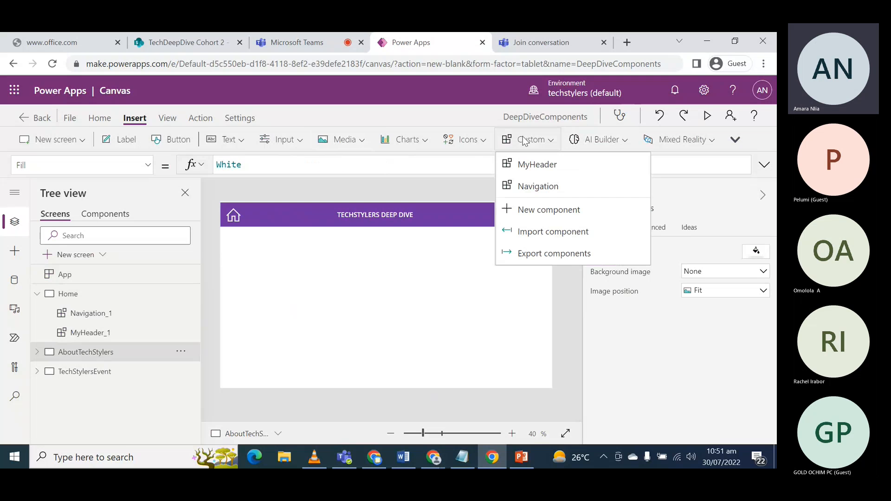
click(534, 185)
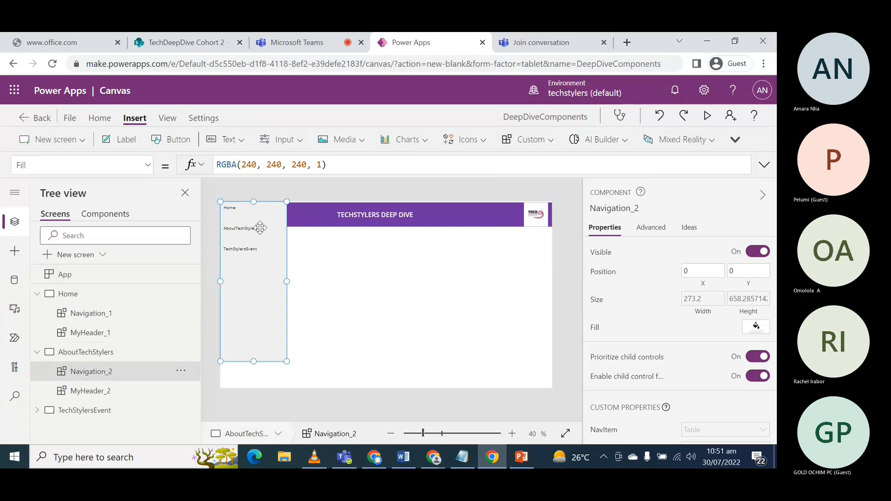
drag(255, 227, 257, 253)
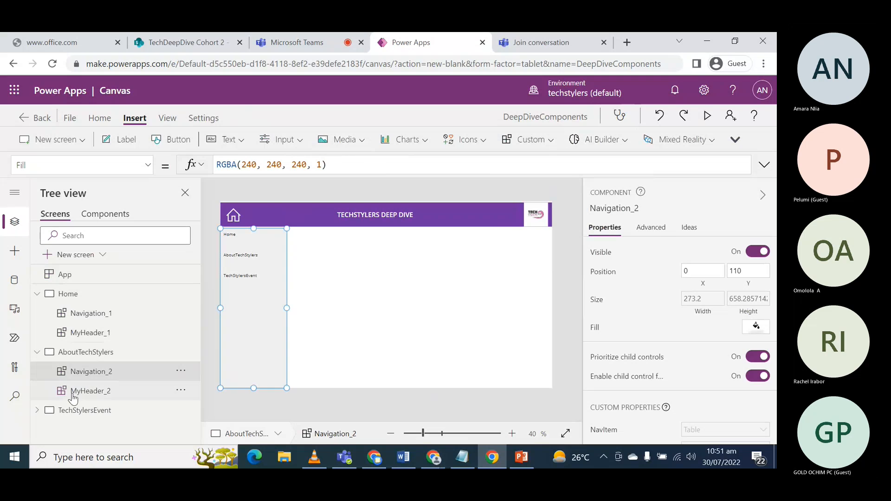
click(82, 410)
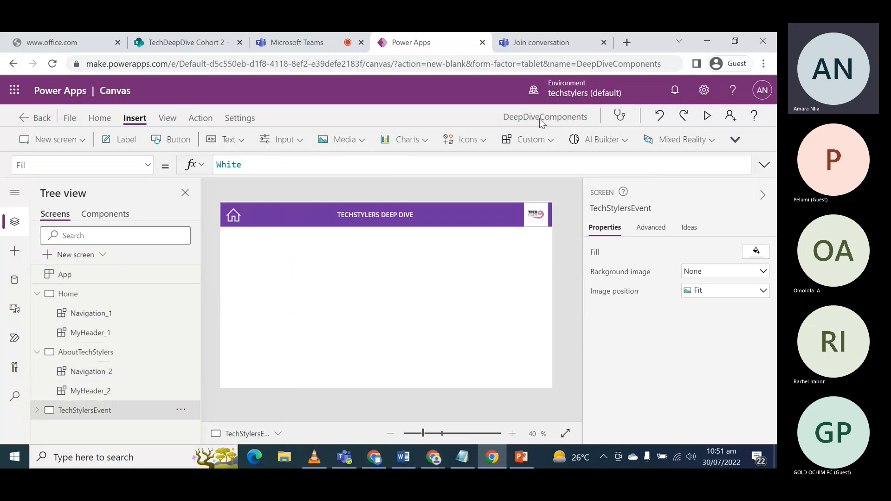
click(530, 137)
click(554, 168)
scroll(139, 380, down, 1)
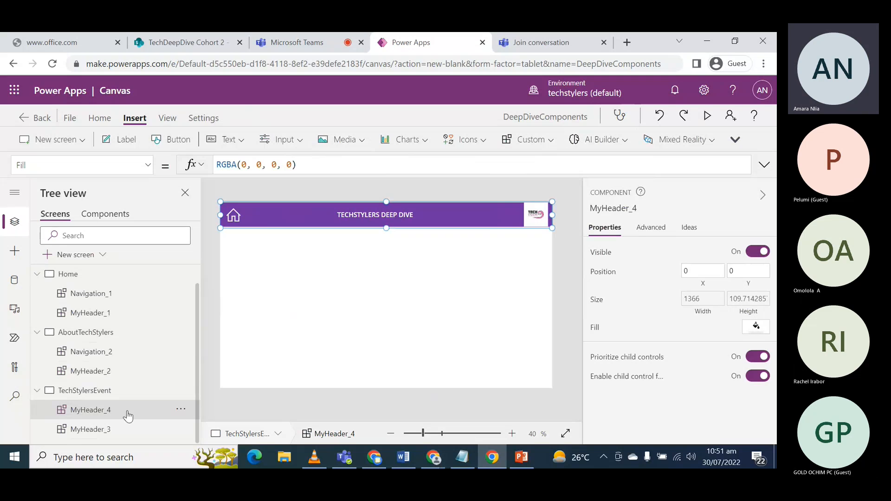
click(218, 300)
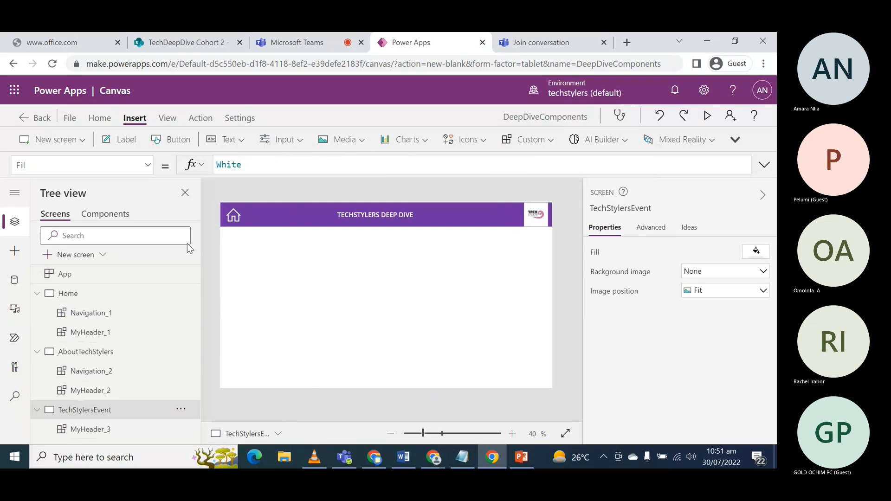
- Insert the Navigation component on the TechStylersEvent screen and move it directly below the header, to about X 0, Y 110
click(529, 139)
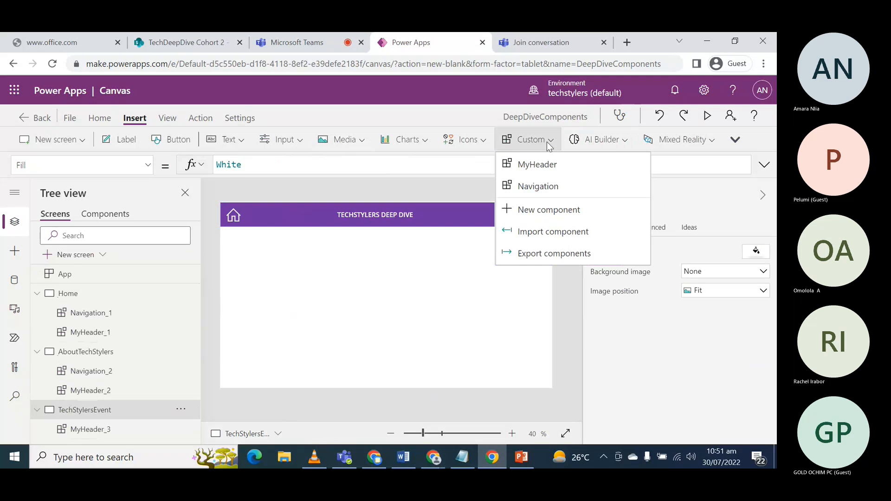
click(538, 184)
drag(245, 232, 246, 259)
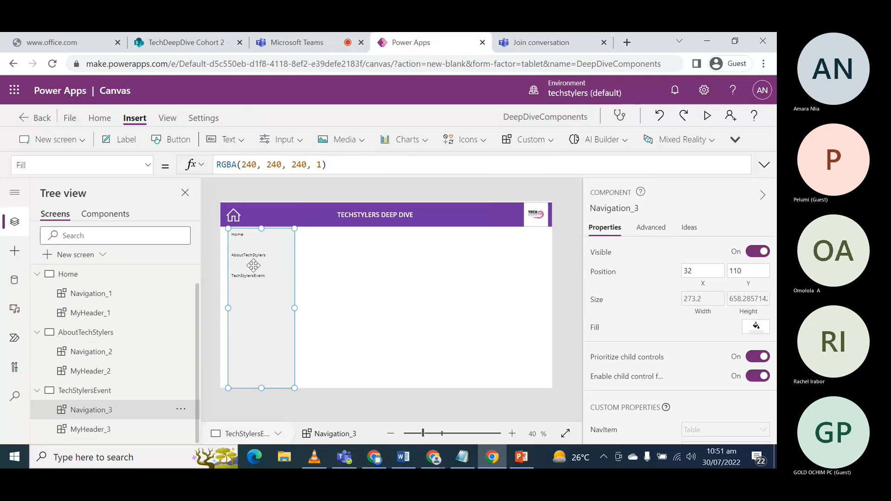
click(370, 262)
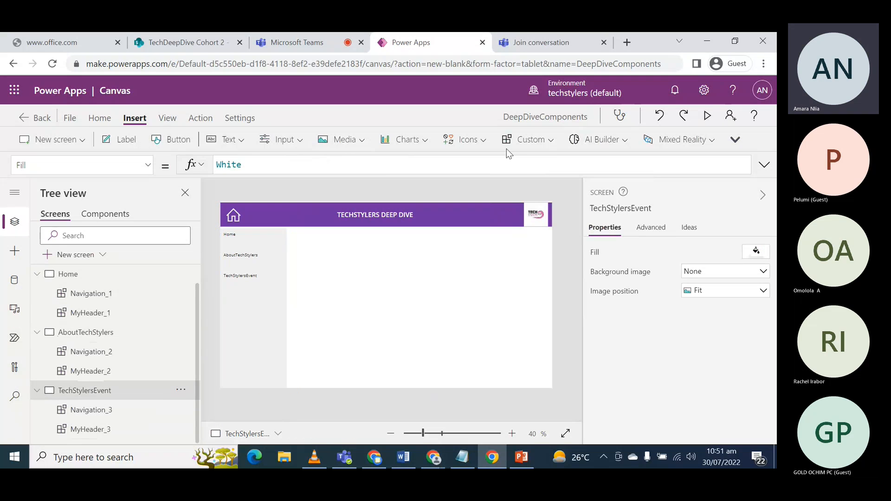
- Preview the app from the Home screen and test the highlighting of the Home, AboutTechStylers and TechStylersEvent navigation items
click(70, 274)
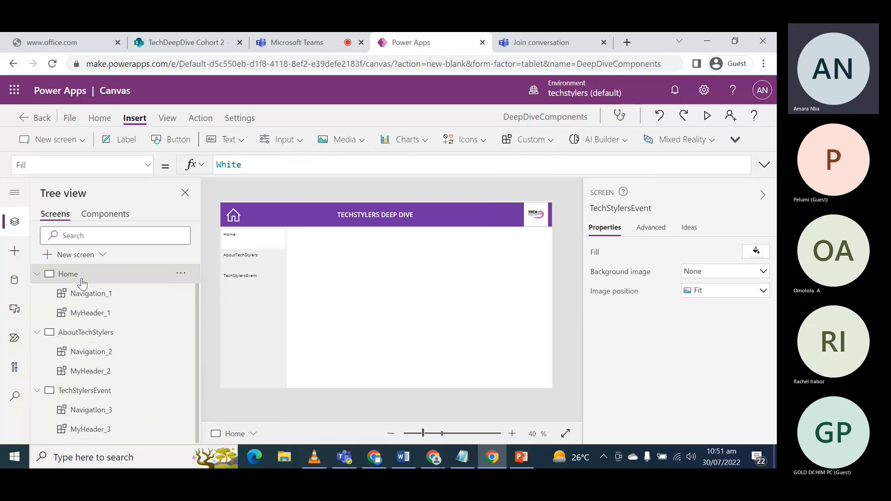
click(704, 117)
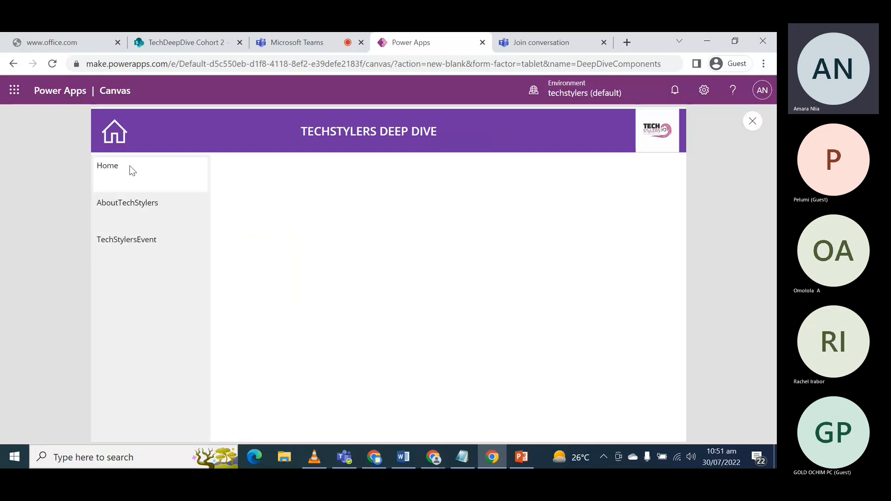
click(125, 203)
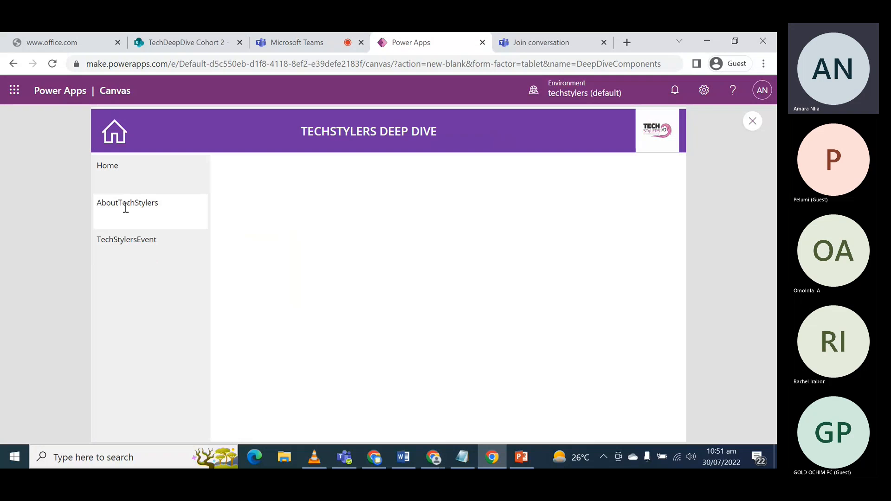
click(130, 244)
click(137, 202)
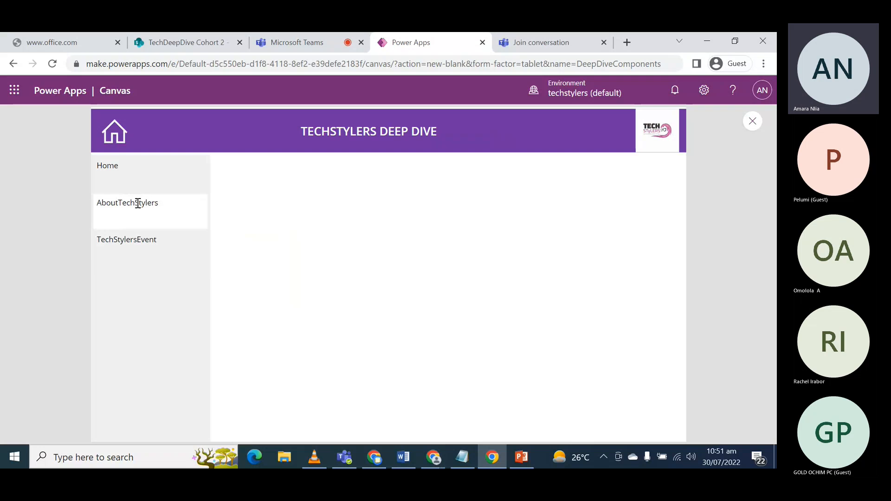
click(137, 242)
click(121, 167)
click(126, 199)
click(119, 241)
click(117, 193)
click(113, 176)
click(114, 235)
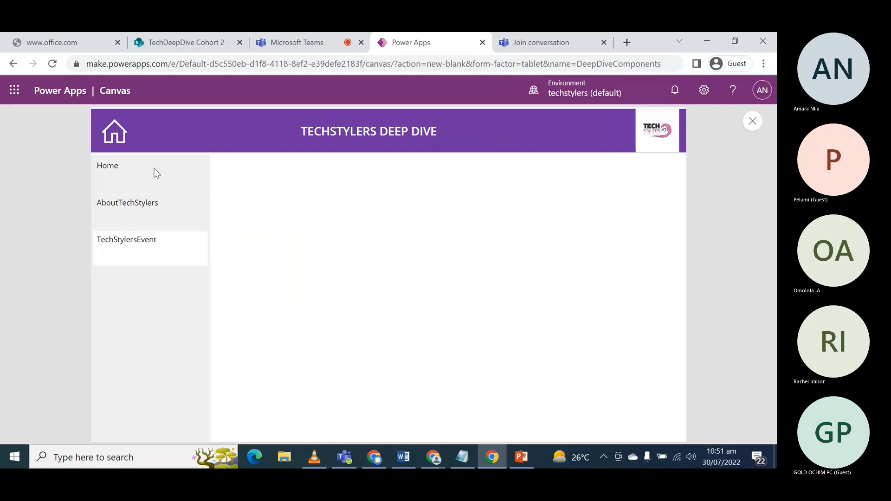
click(755, 128)
- Insert a text label on the Home screen, then move it below the header beside the navigation and enlarge it
click(502, 319)
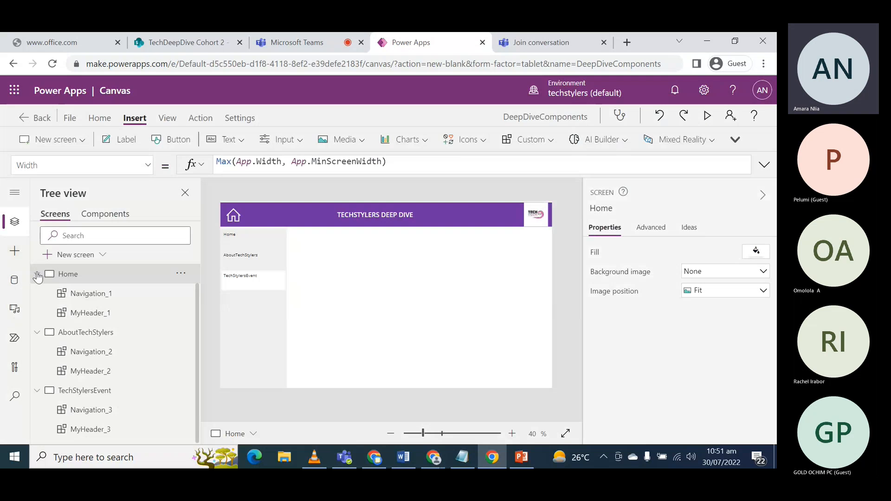
click(36, 274)
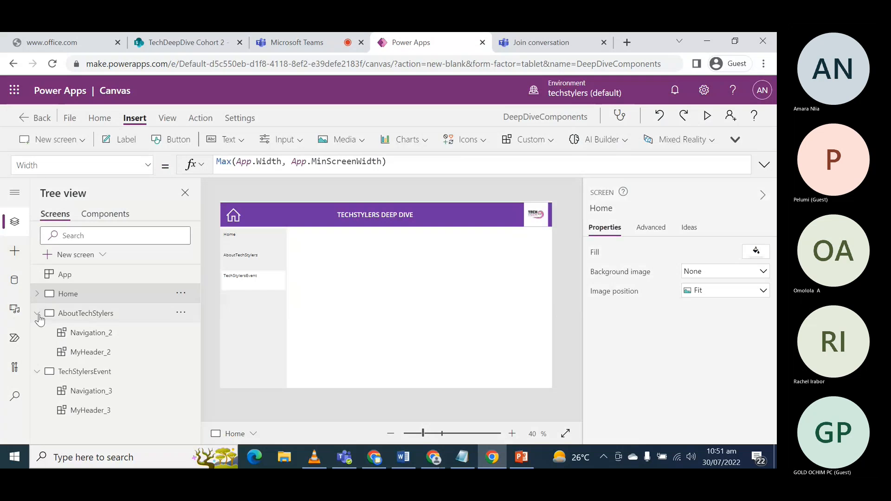
click(37, 313)
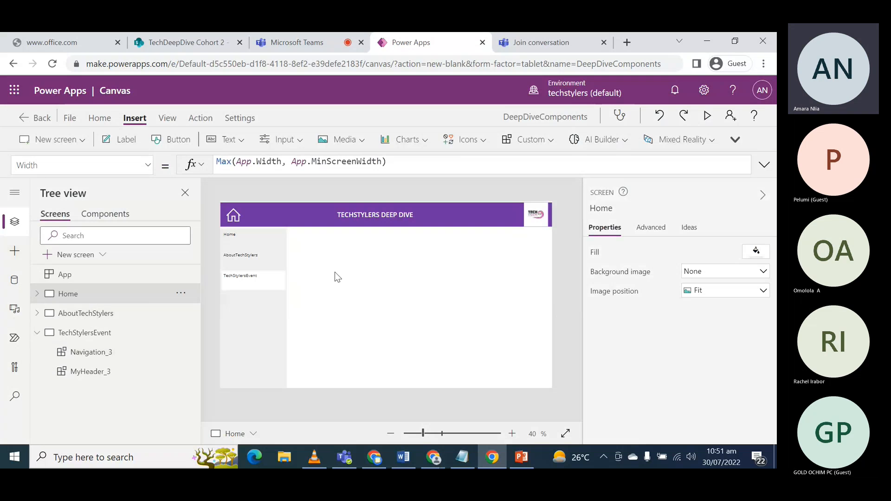
click(123, 142)
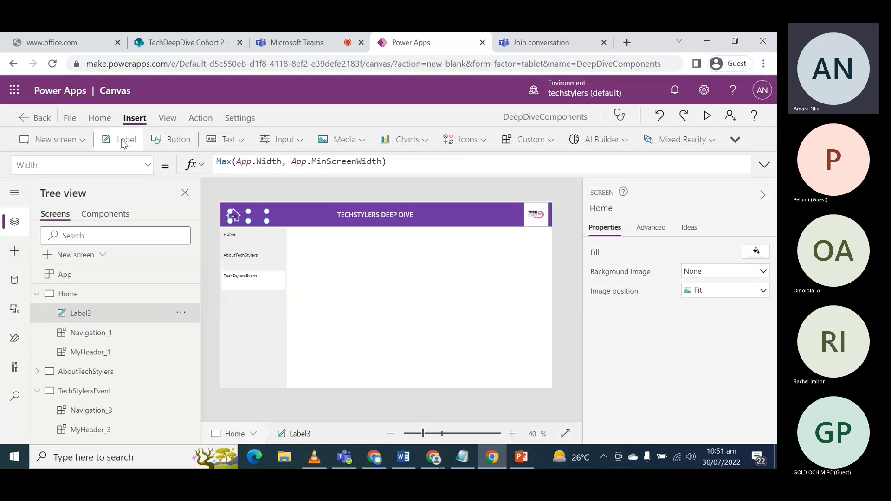
drag(268, 222, 509, 263)
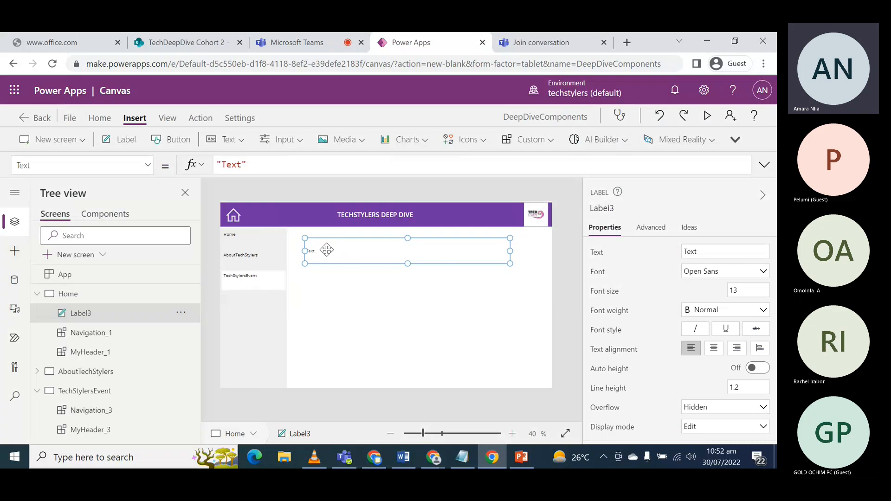
- Replace the Home screen label's text with "WELCOME TO TECHSTYLERS DEEP DIVE"
double_click(328, 249)
key(BackSpace)
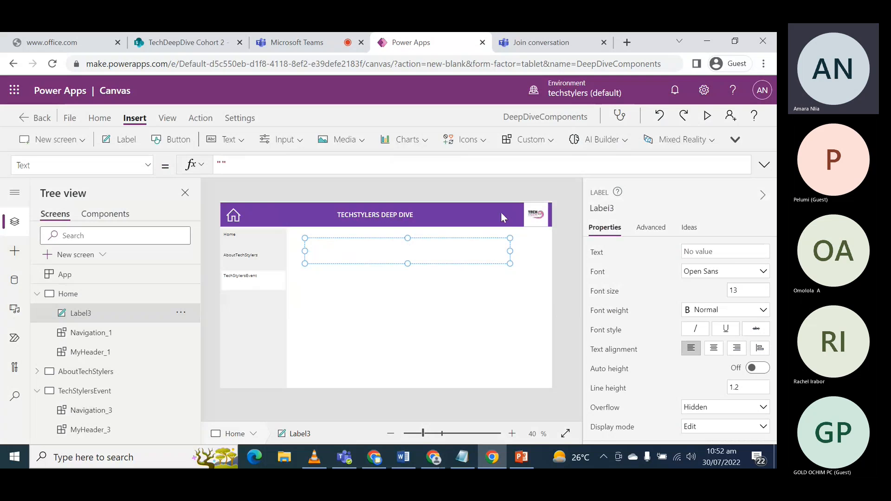
click(223, 163)
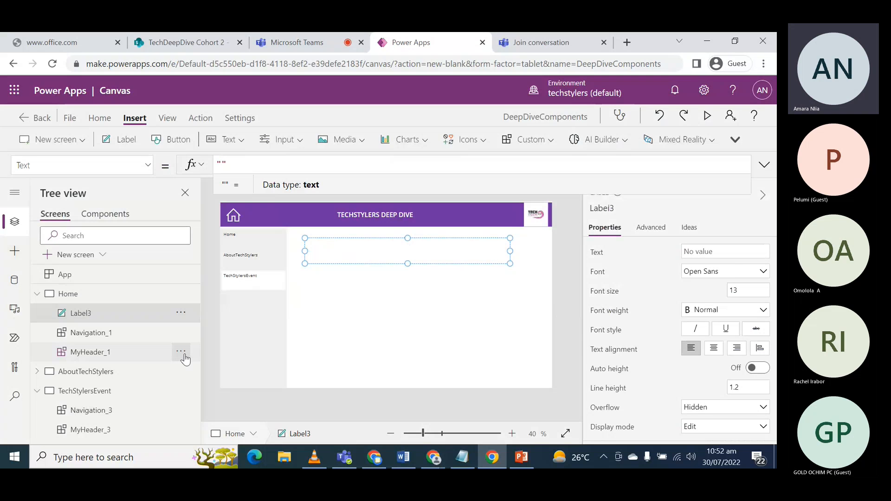
text(wELCOME TO)
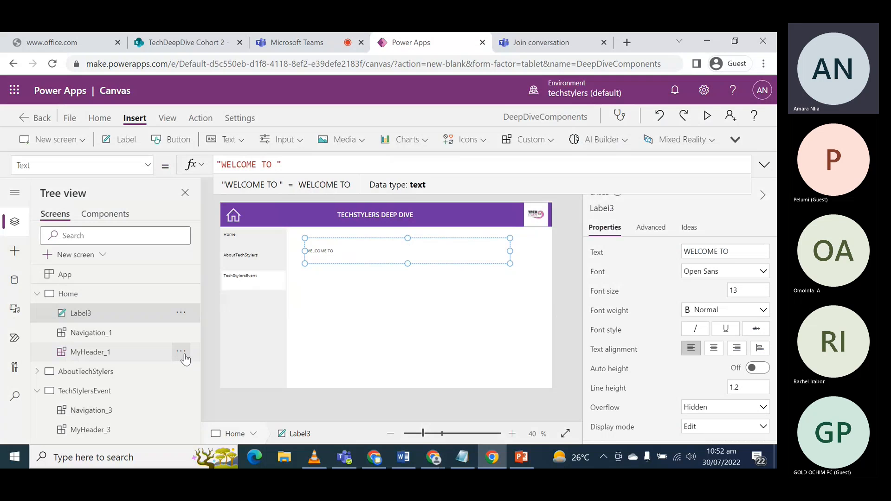
text(TECH)
text(STYLER)
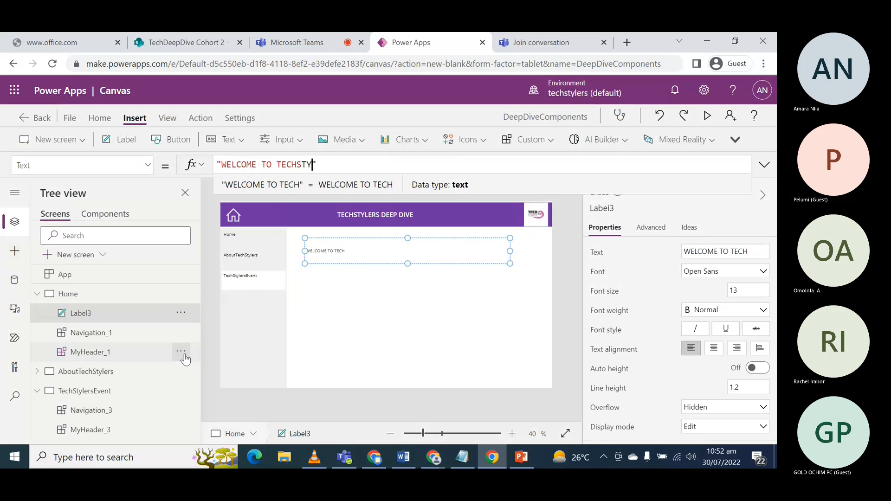
text(S )
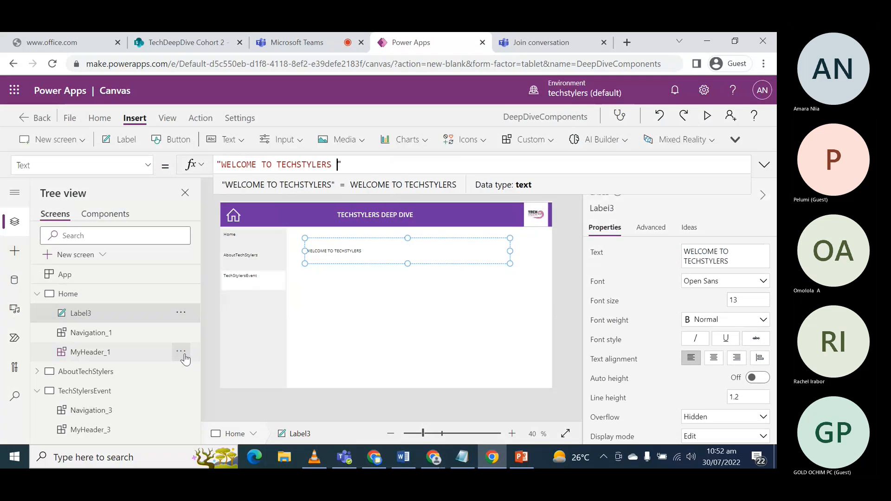
text(DEEP DI)
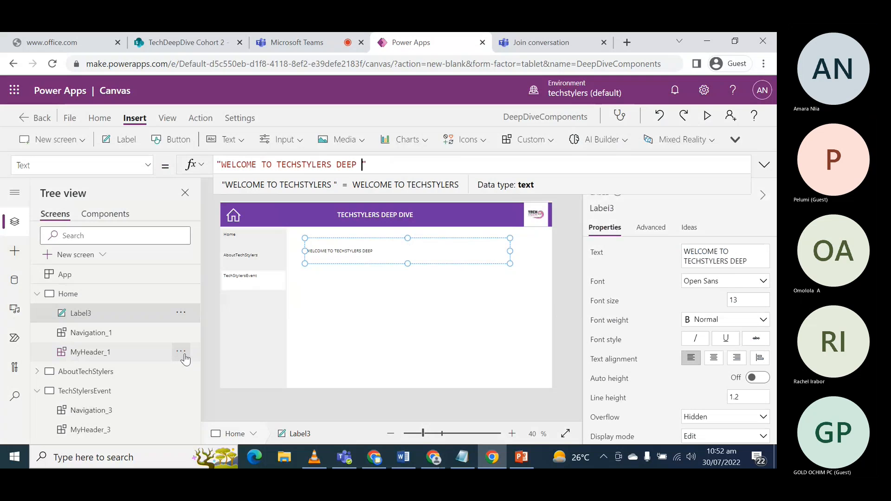
text(VE)
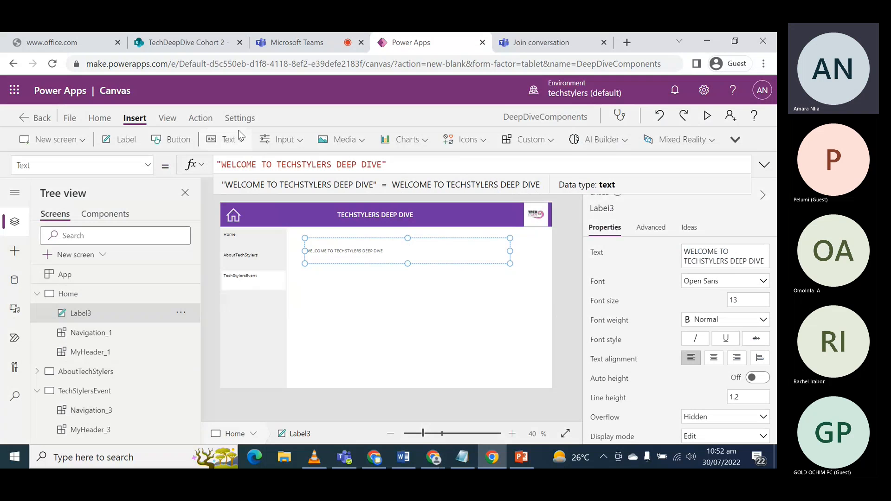
- Format the Home screen's welcome label with font size 20, Semibold weight and centred alignment
click(766, 300)
text(20)
click(705, 327)
click(710, 346)
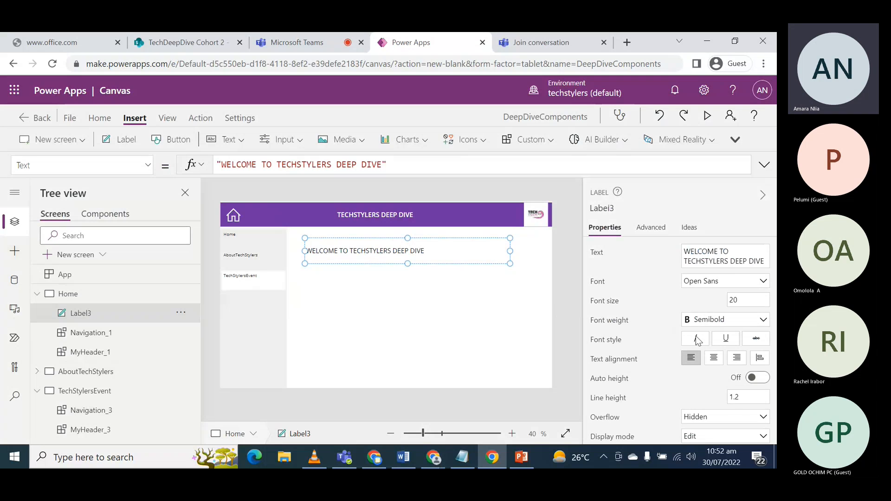
click(714, 357)
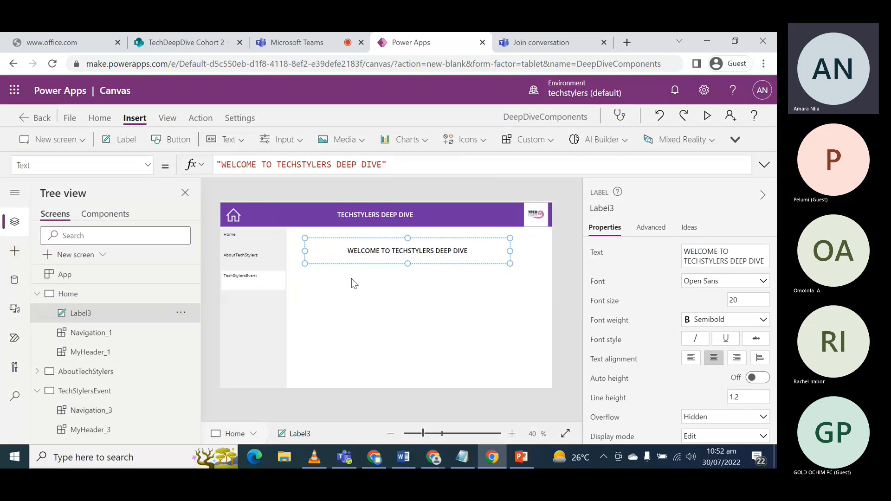
click(417, 300)
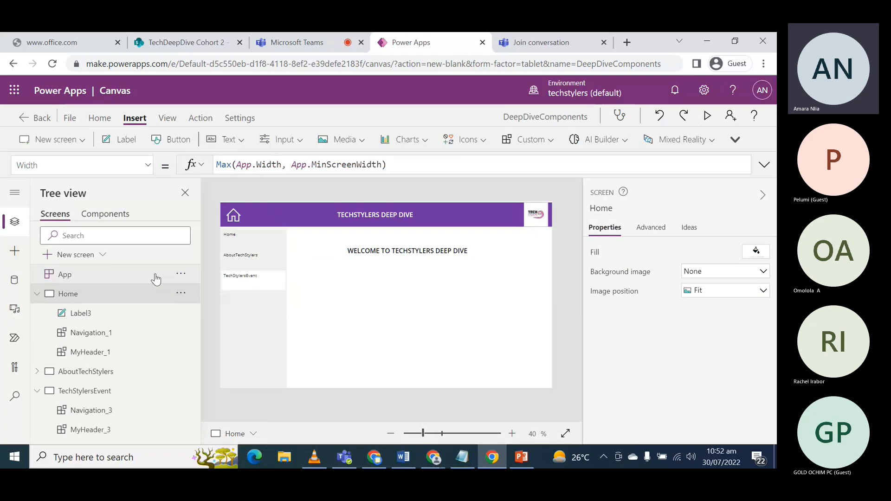
- Add an enlarged label below the header on the AboutTechStylers screen and set its text to "ABOUT TECHSTYLERS"
click(37, 293)
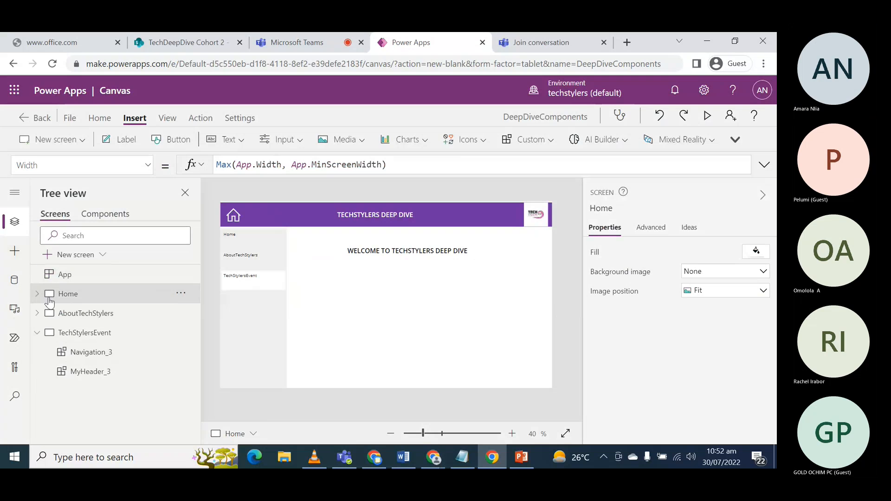
click(86, 313)
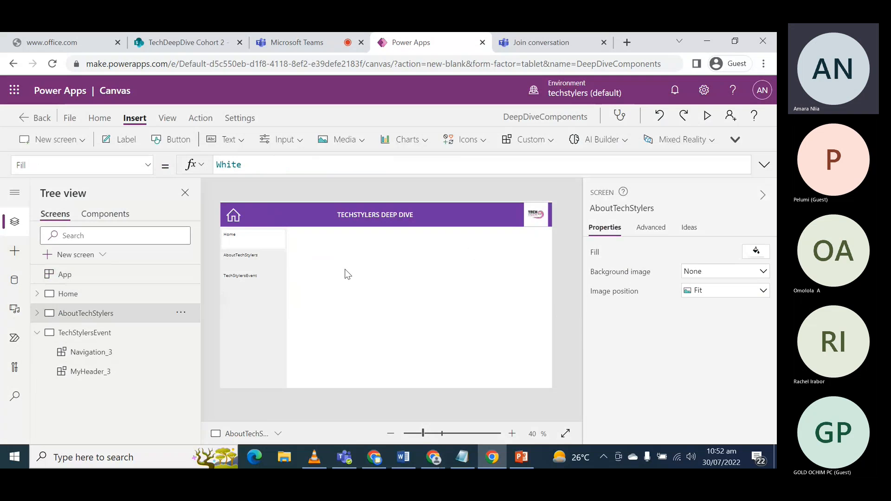
click(125, 142)
drag(399, 276, 479, 259)
double_click(360, 247)
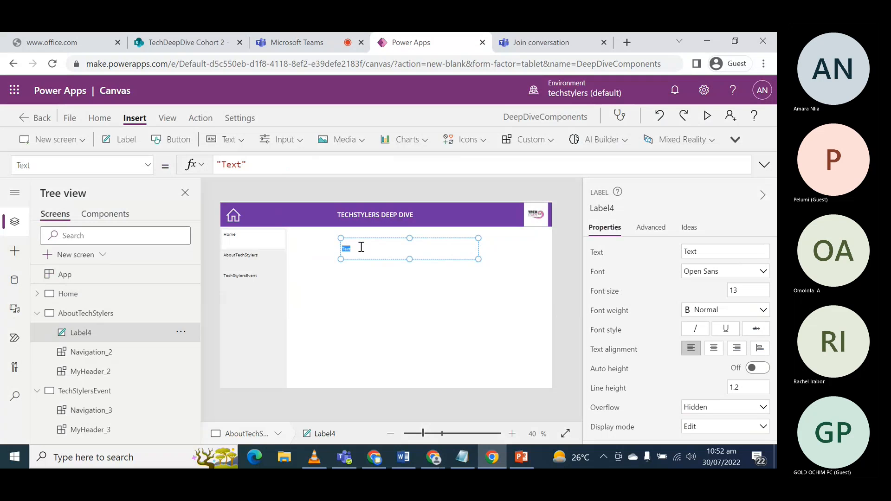
text(ABOUT TECHS)
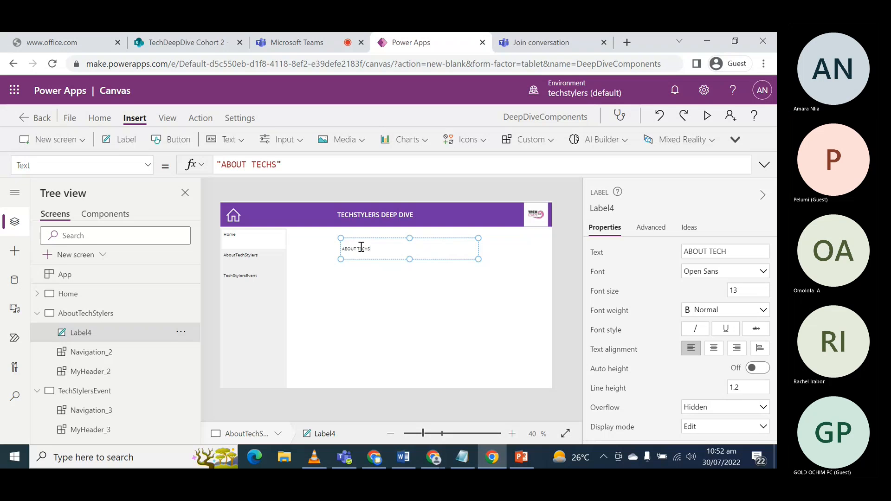
text(TYLERS)
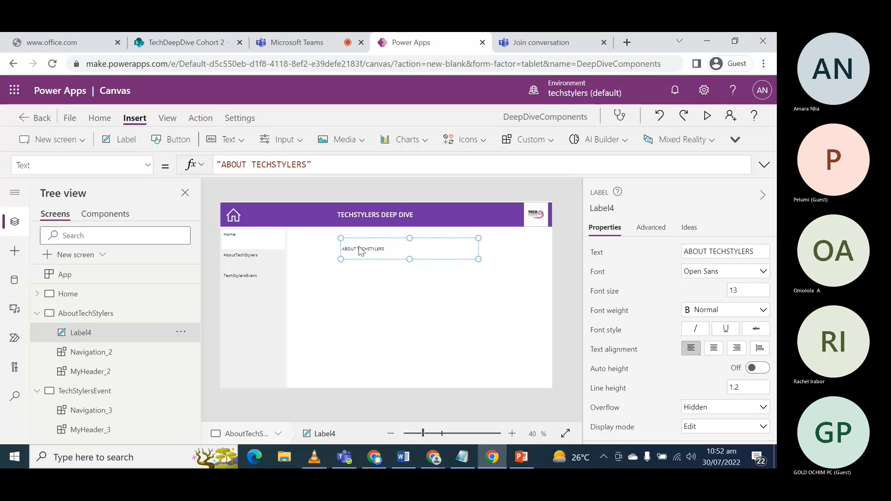
- Format the "ABOUT TECHSTYLERS" label with font size 20, Semibold weight and centred alignment
click(739, 286)
text(20)
key(Return)
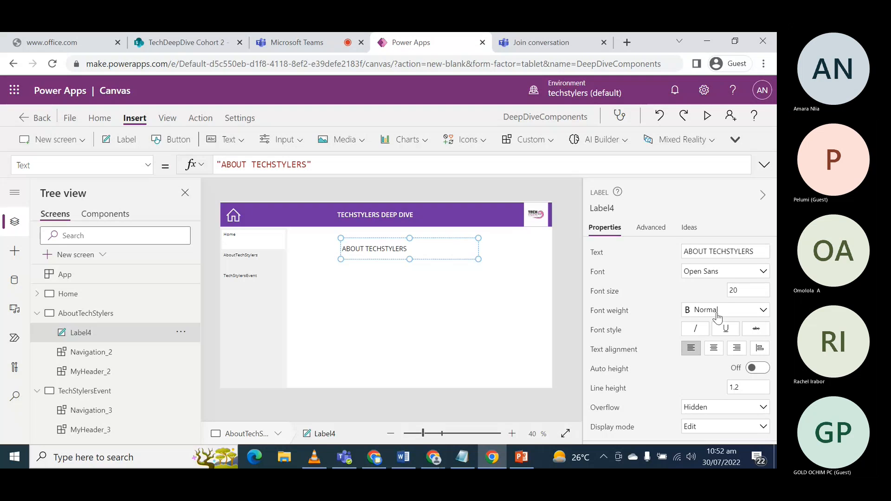
click(718, 315)
click(710, 343)
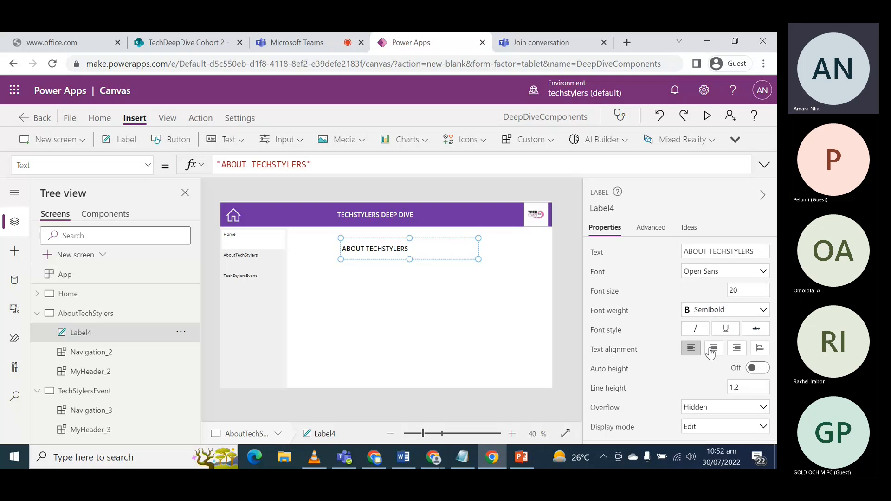
click(710, 350)
click(410, 313)
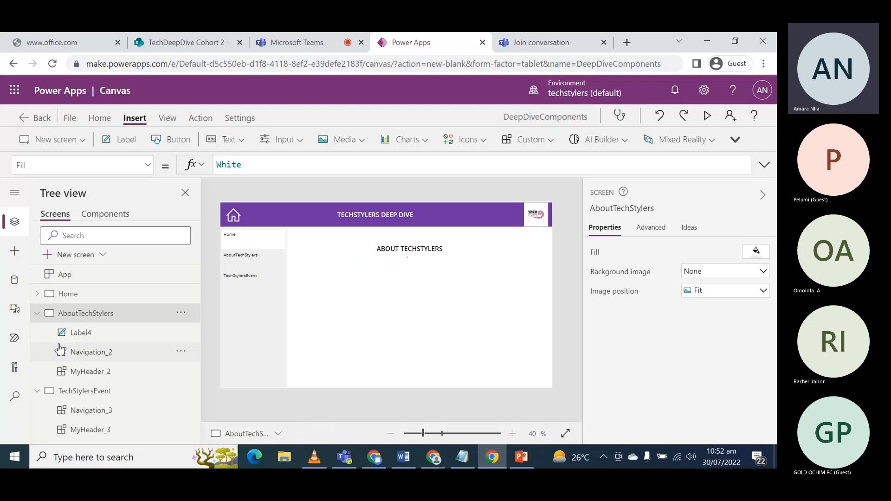
- Add an enlarged label below the header on the TechStylersEvent screen and set its text to "TECHSTYLERS EVENTS"
click(36, 313)
click(83, 335)
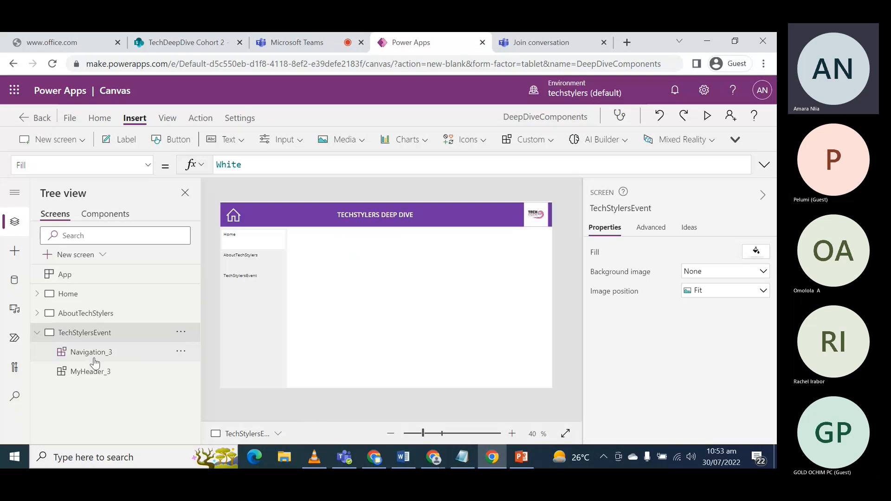
click(92, 355)
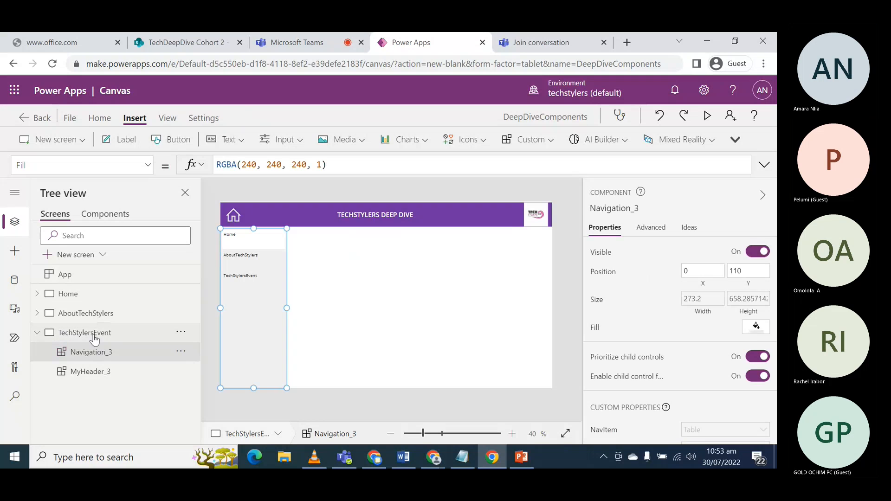
click(94, 339)
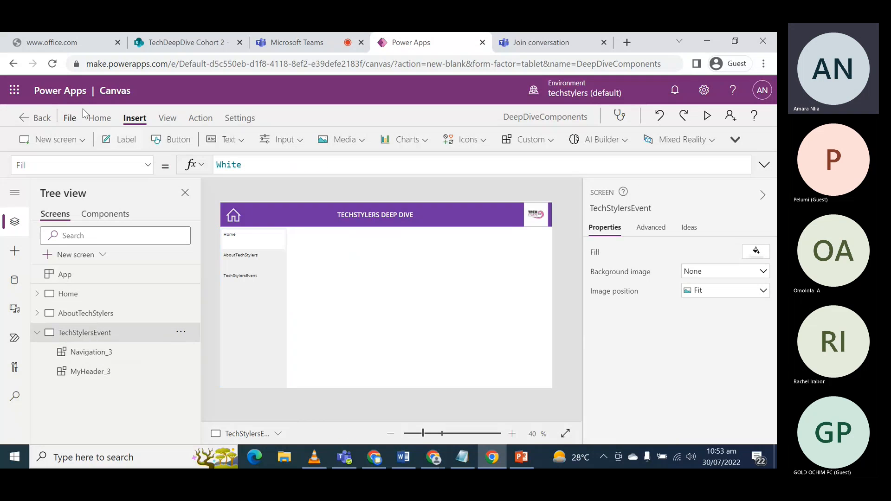
click(125, 145)
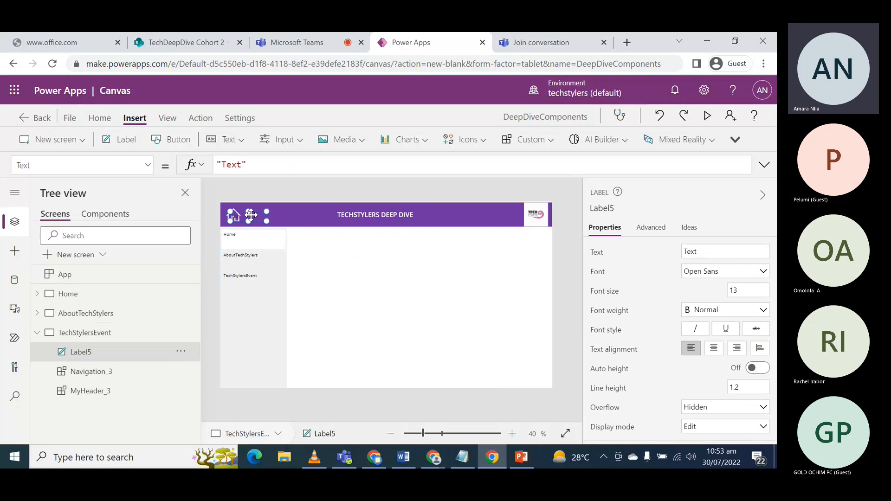
drag(254, 216, 462, 274)
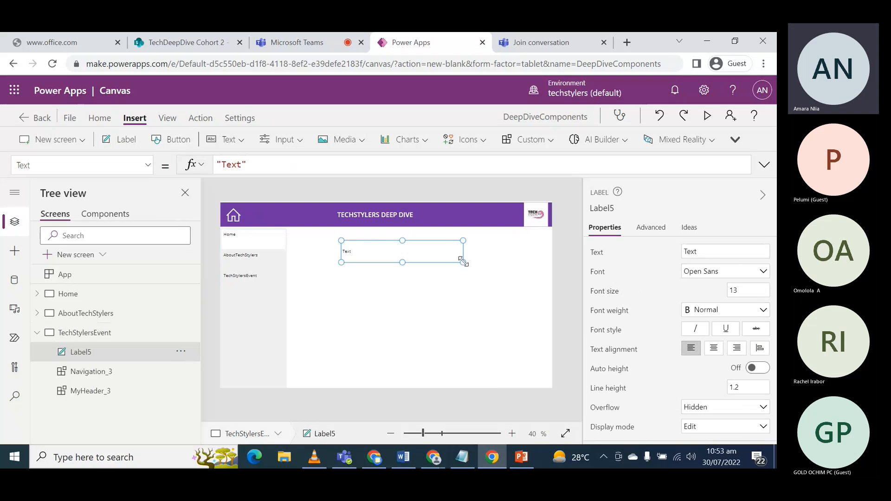
double_click(371, 253)
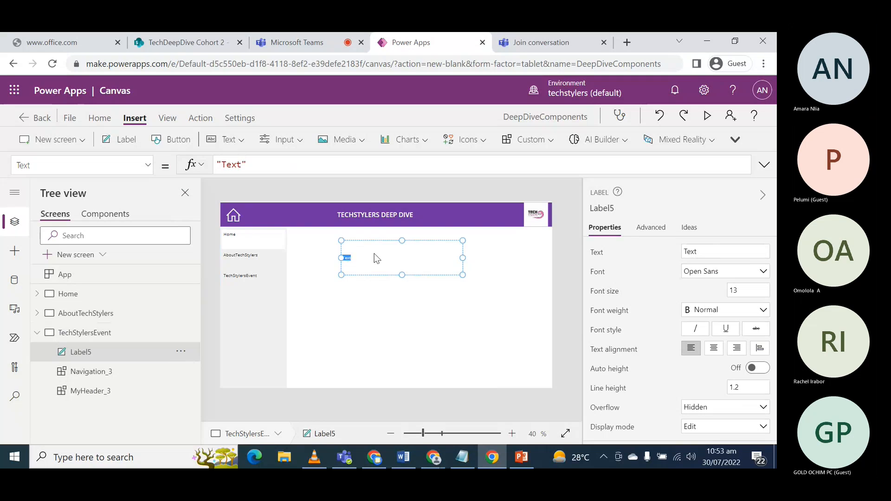
text(TECHST)
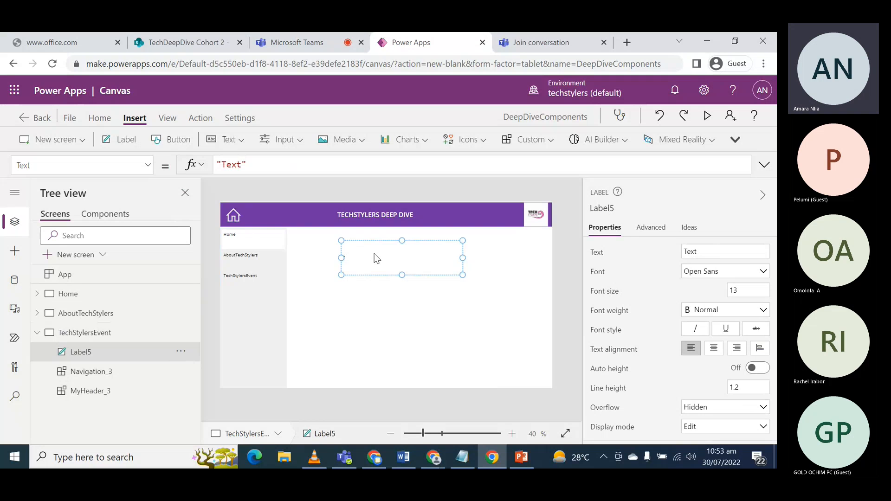
text(YLERS)
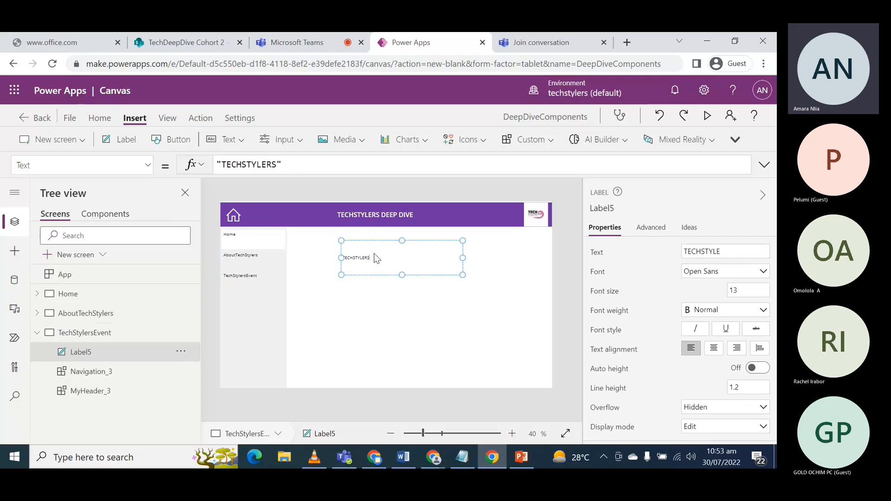
text( EVENTS)
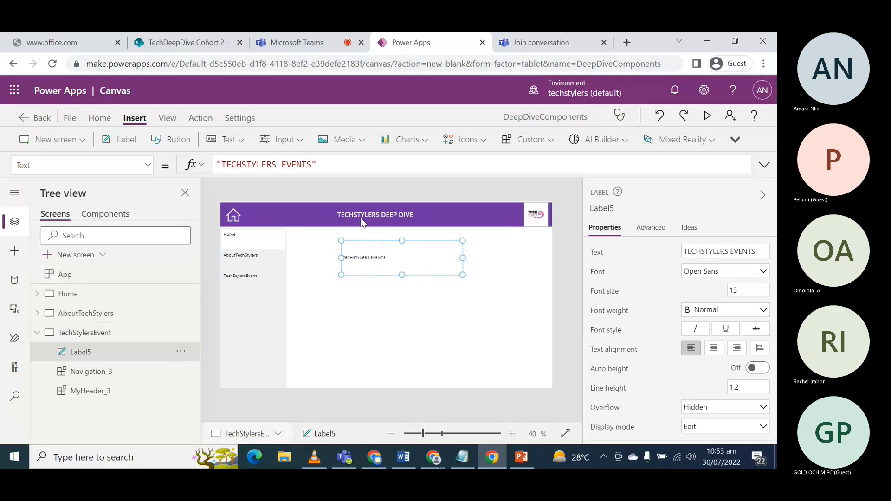
- Format the "TECHSTYLERS EVENTS" label with font size 20, Semibold weight and centred alignment
double_click(738, 290)
text(20)
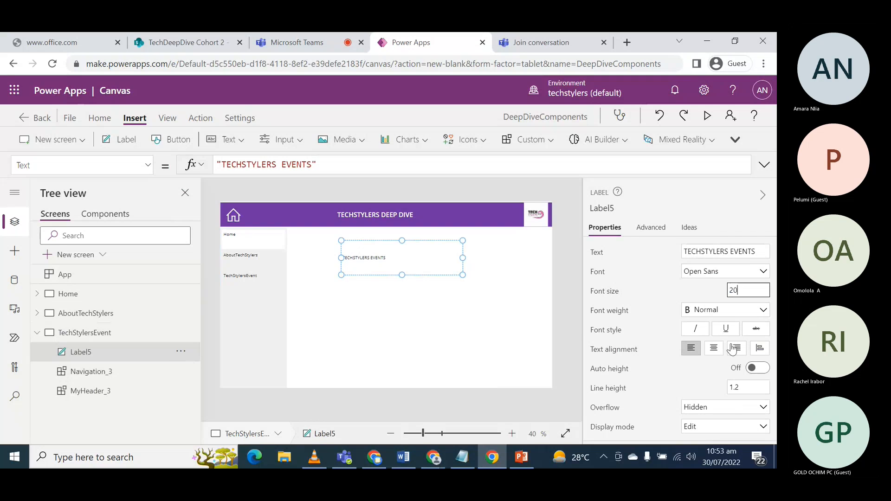
click(740, 311)
click(706, 338)
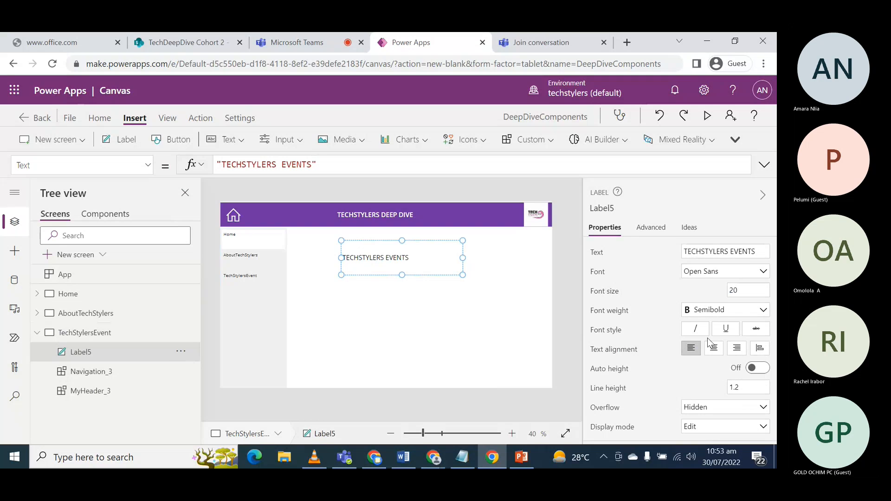
click(713, 352)
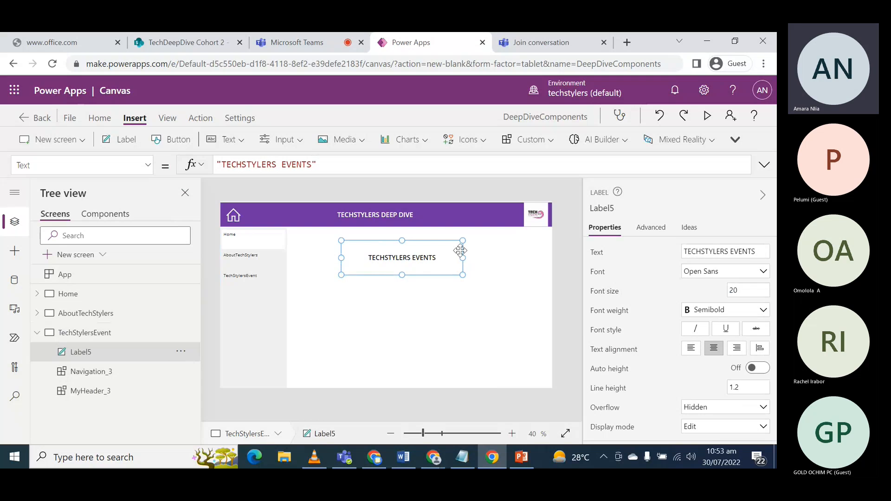
click(483, 271)
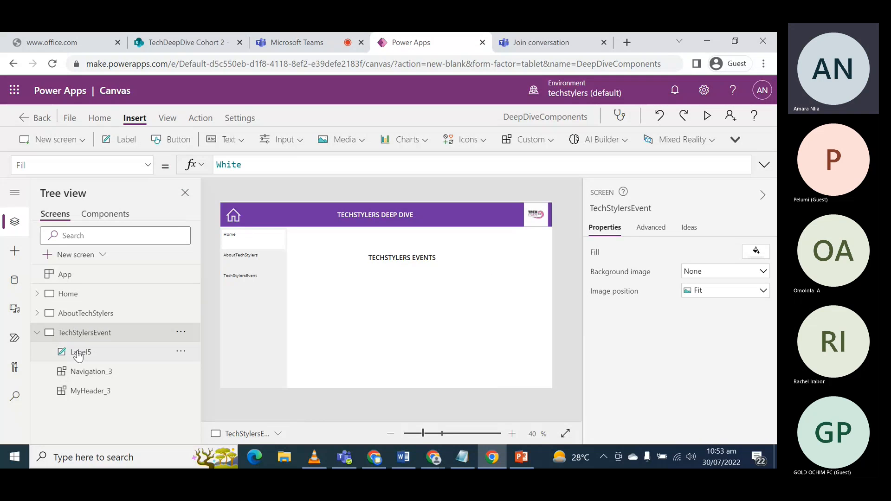
click(38, 335)
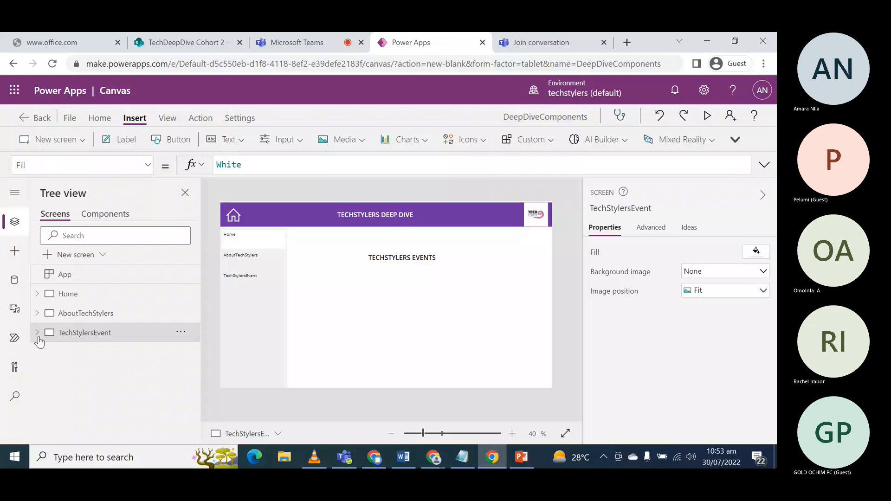
click(110, 216)
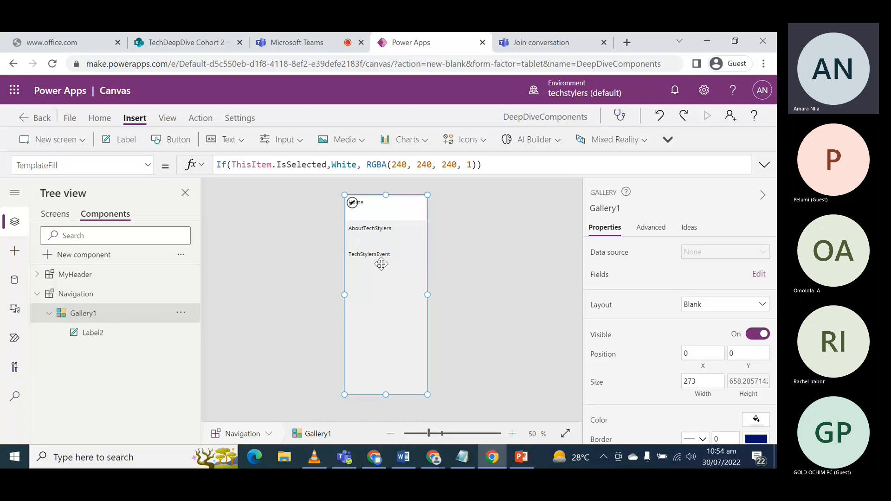
click(457, 301)
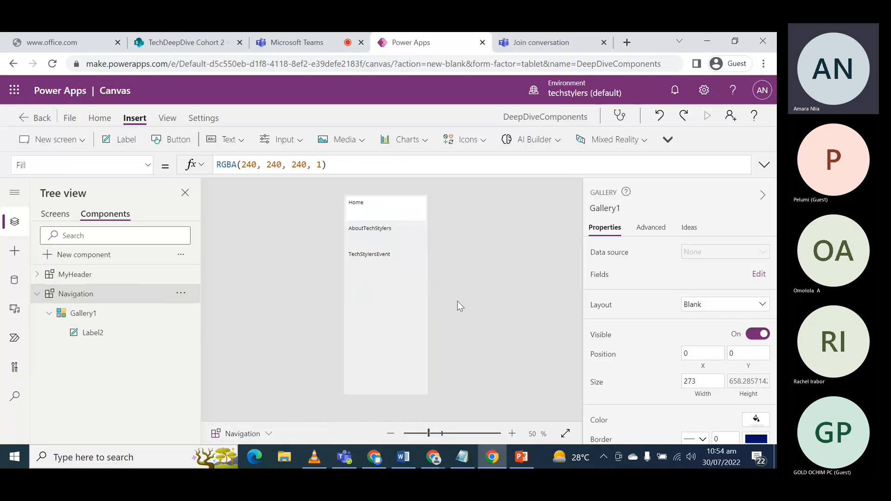
click(380, 210)
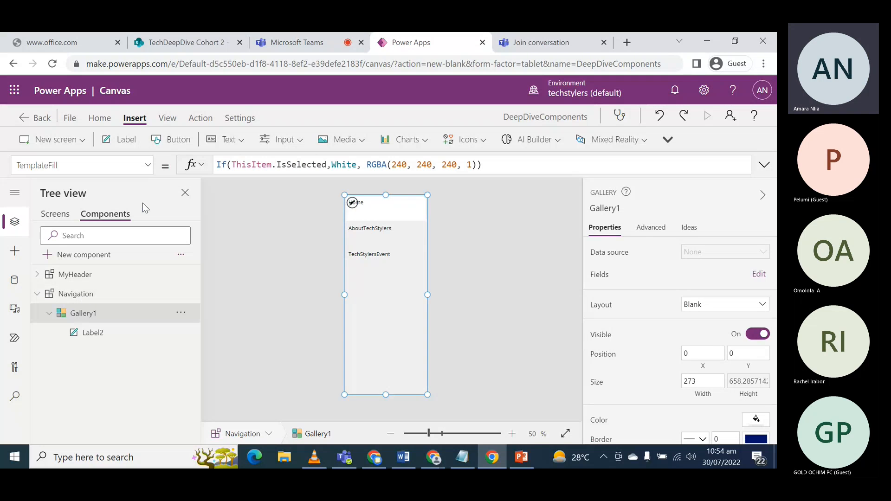
- Preview the TechStylersEvent screen, test selecting each navigation item, and permanently dismiss the canvas testing tip after closing the preview
click(55, 214)
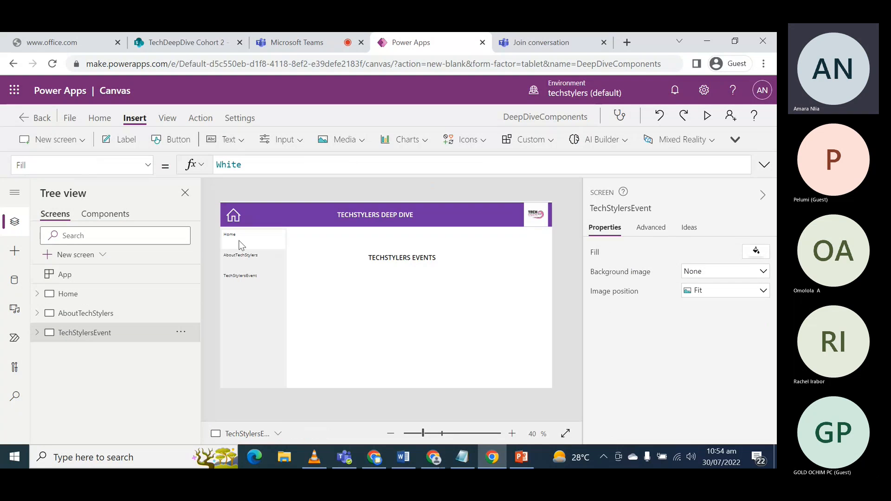
click(703, 116)
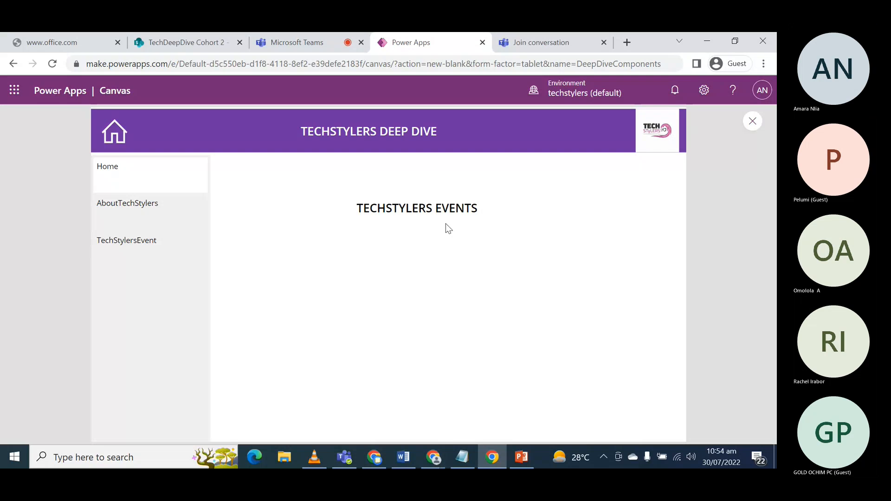
click(137, 208)
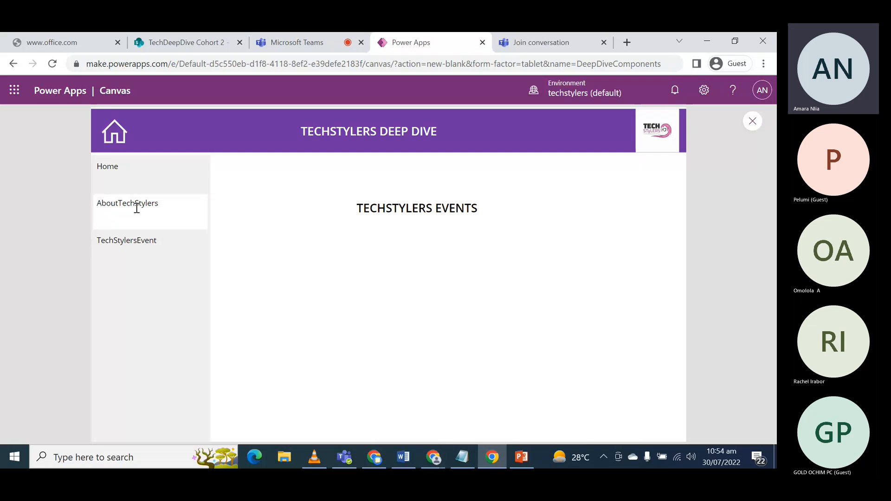
click(123, 241)
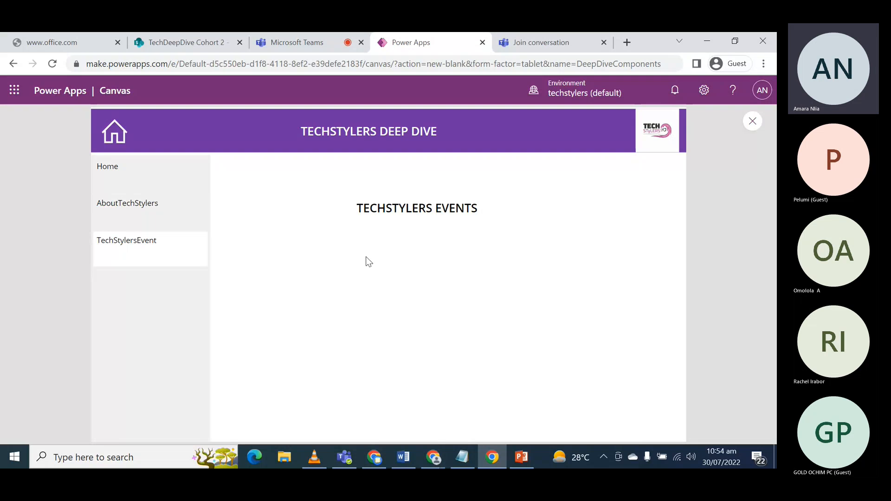
click(112, 173)
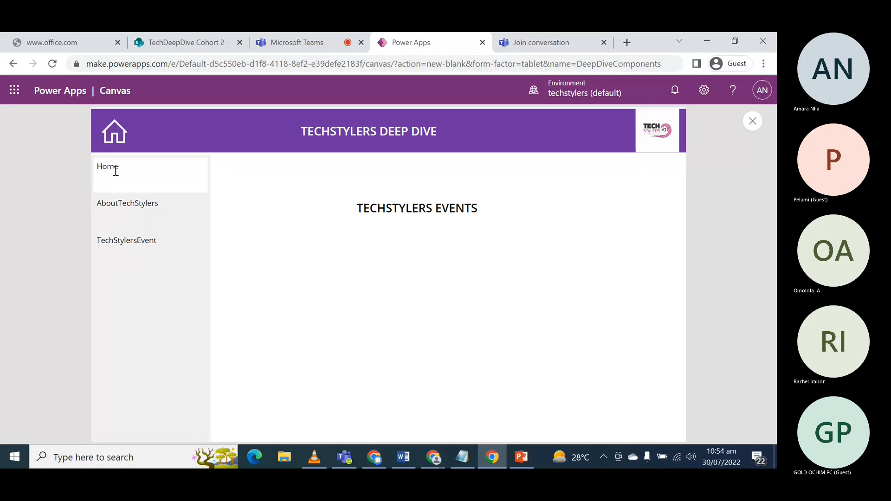
drag(130, 202, 136, 194)
click(131, 241)
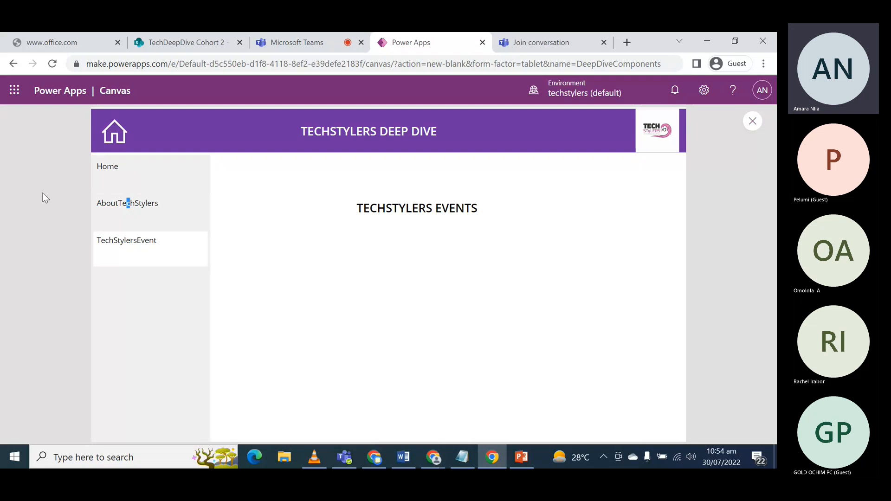
click(750, 131)
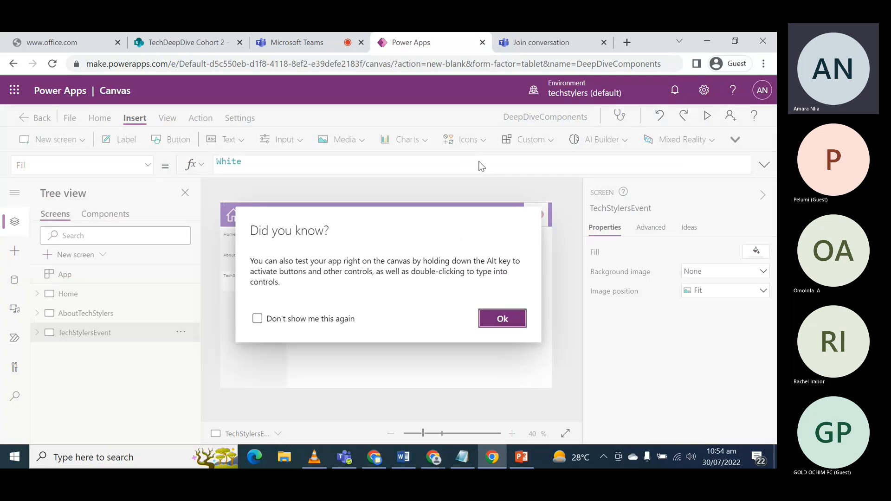
click(263, 319)
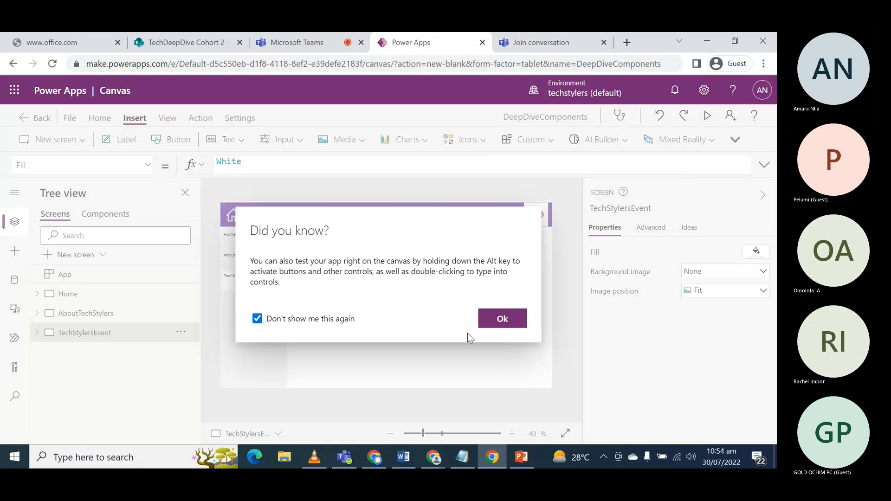
click(493, 314)
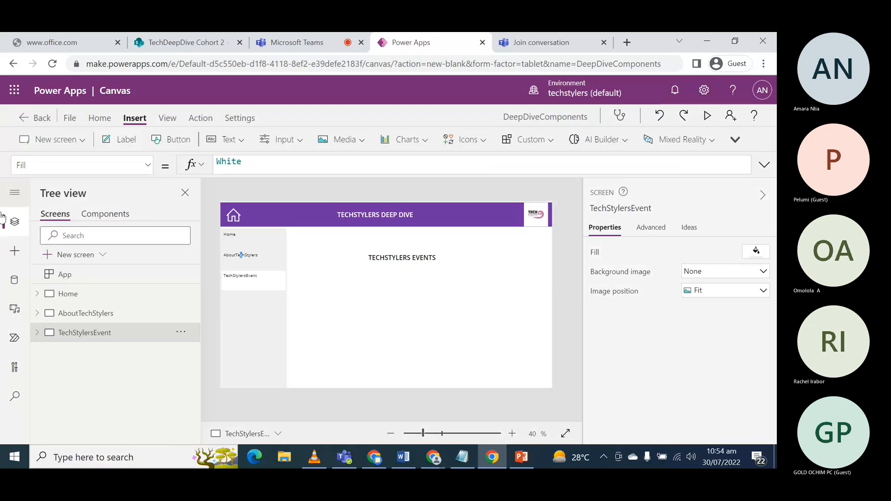
- Review the title label and navigation menu on the Home, AboutTechStylers and TechStylersEvent screens
click(259, 232)
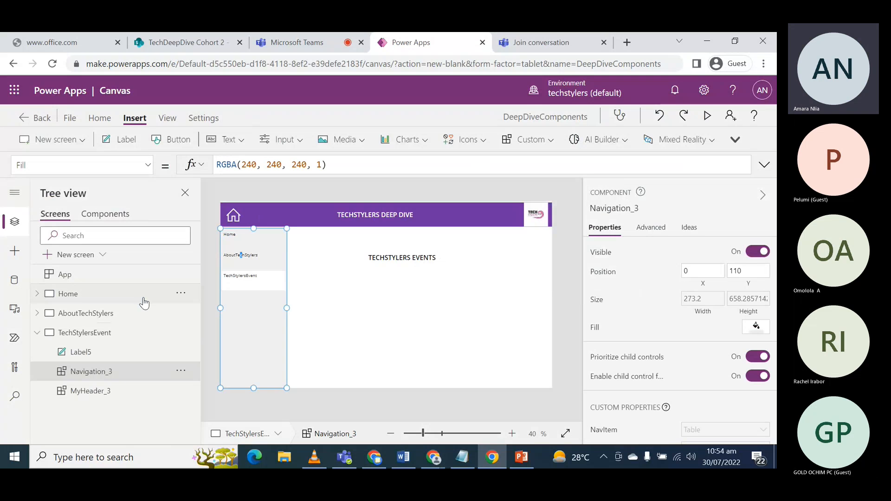
click(68, 294)
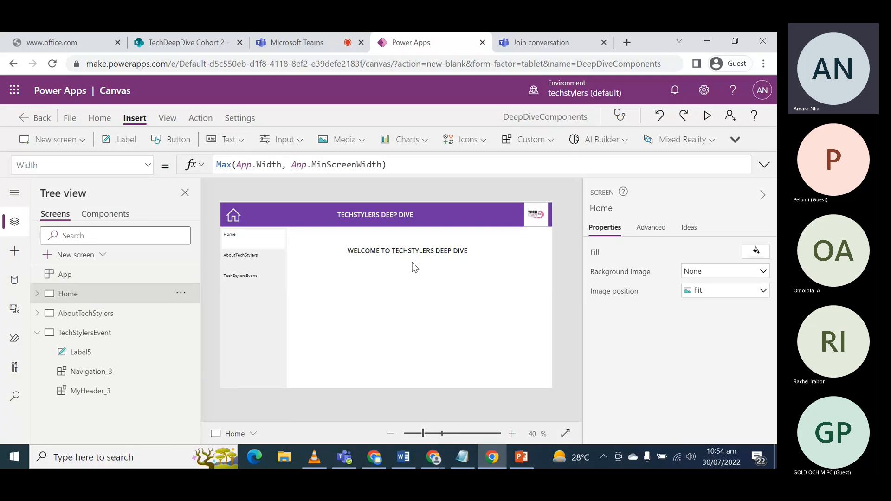
click(72, 318)
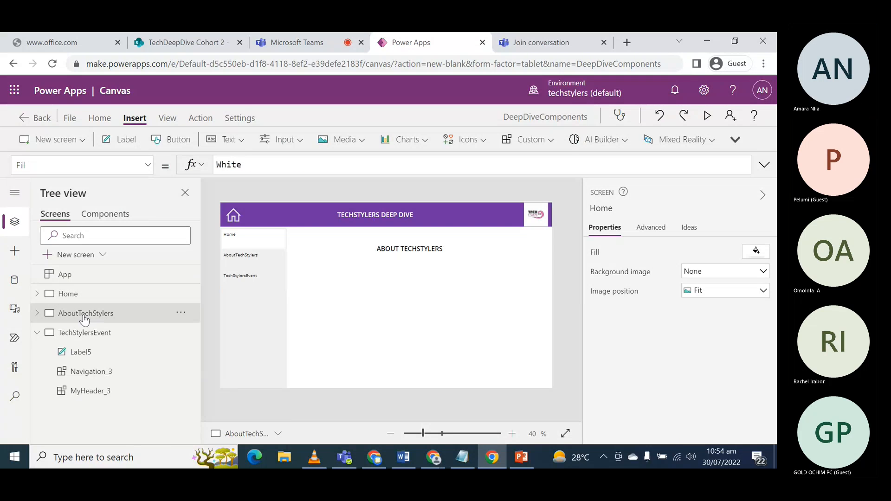
click(84, 333)
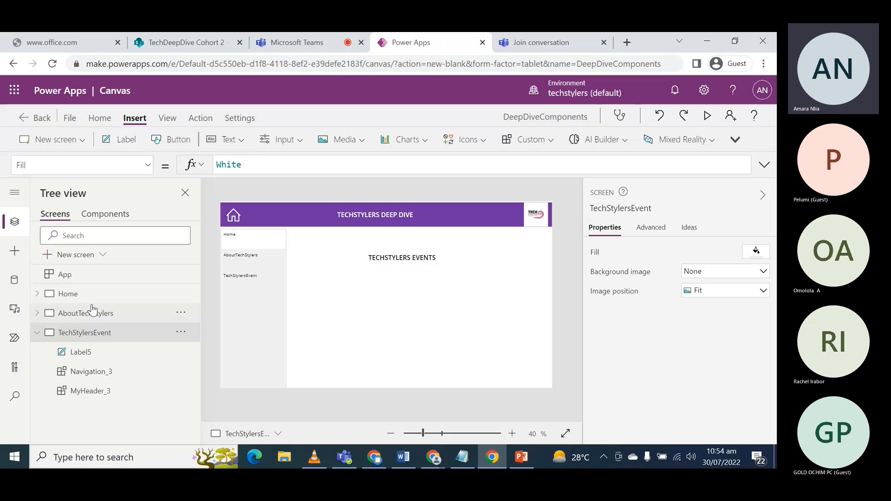
click(76, 297)
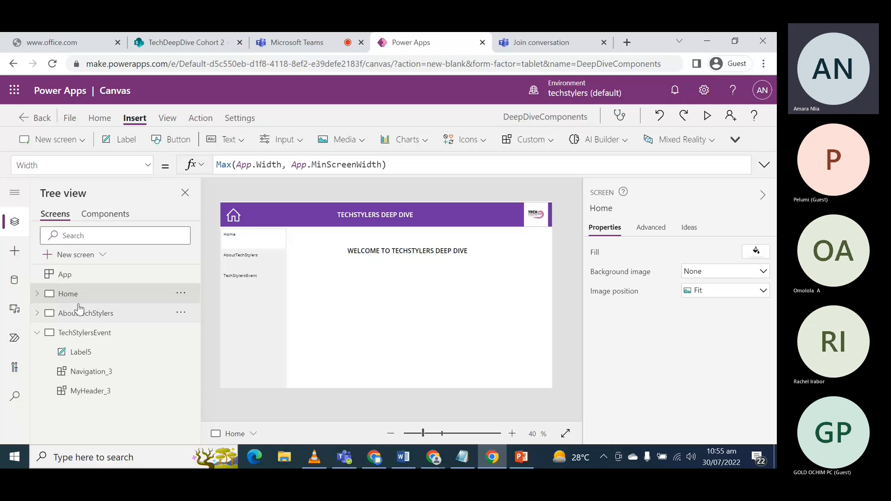
click(38, 333)
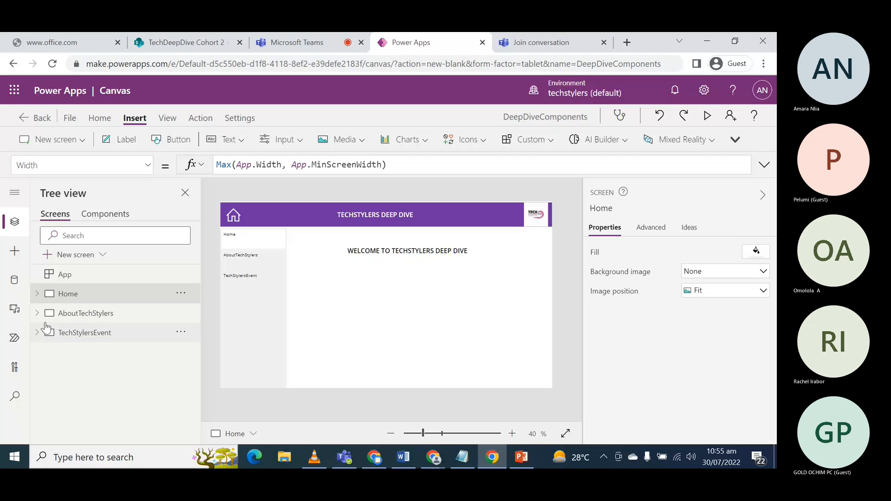
- Open the Navigation component for editing, switch to Microsoft Teams to check the meeting, and return to Power Apps
click(108, 218)
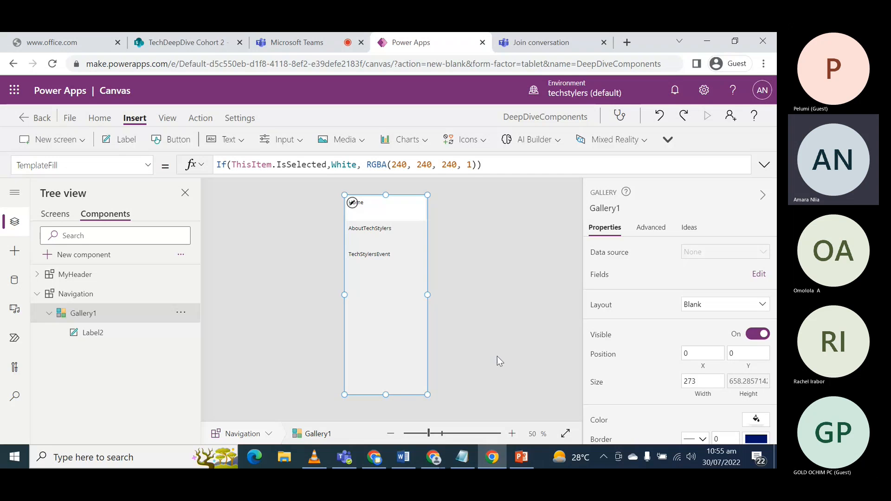
click(305, 43)
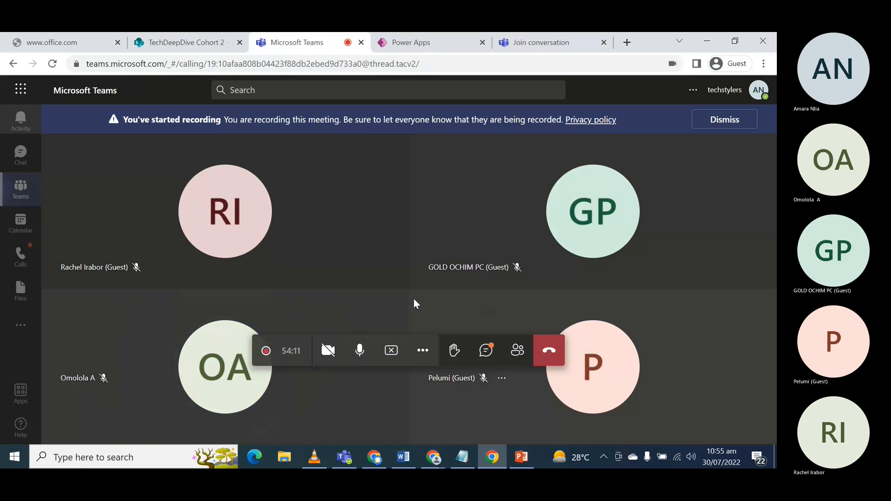
click(408, 45)
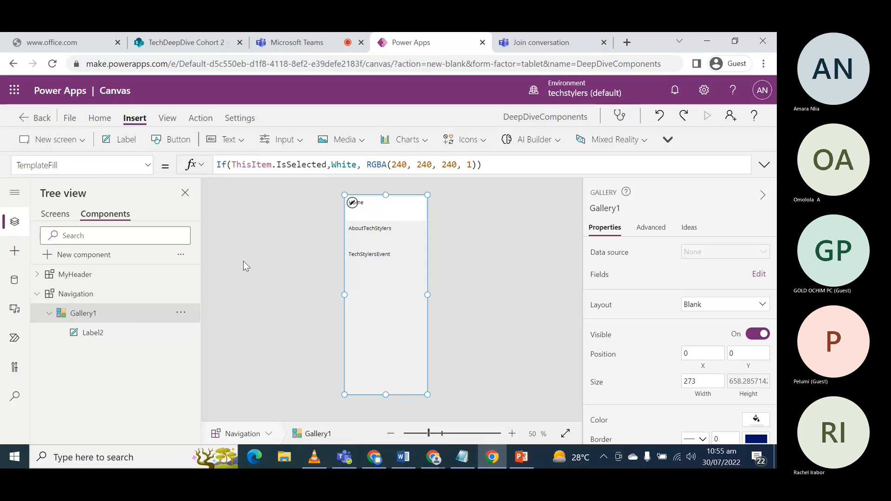
- Set the OnSelect property of Gallery1 in the Navigation component to true
click(147, 168)
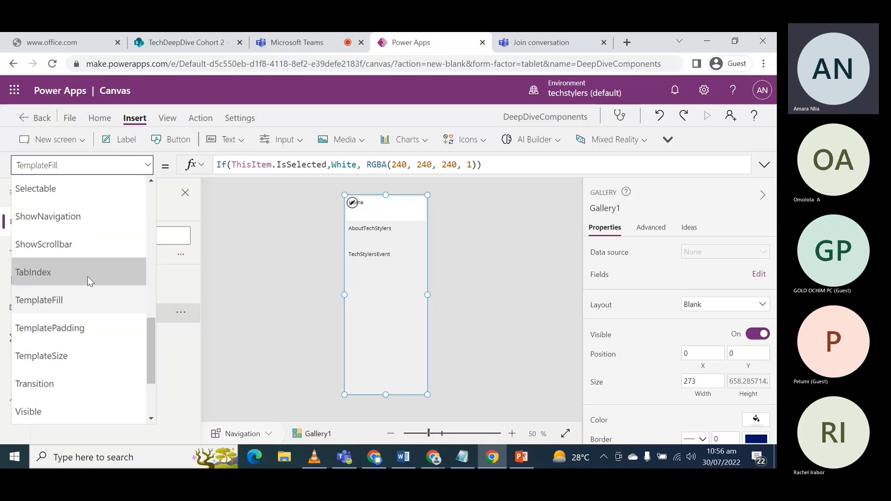
scroll(87, 277, up, 4)
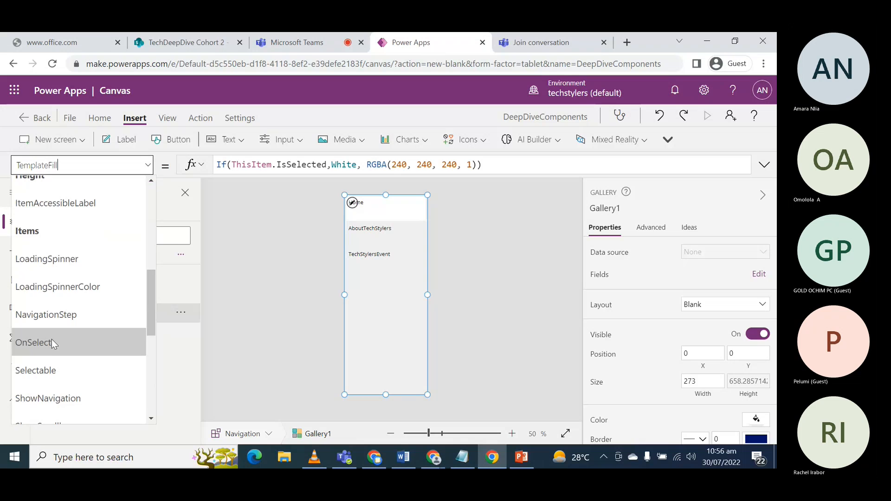
click(51, 343)
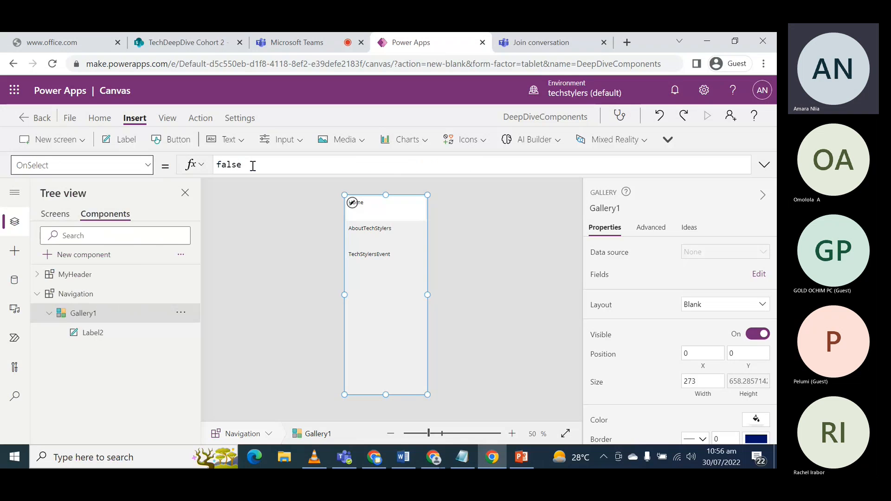
drag(253, 165, 204, 175)
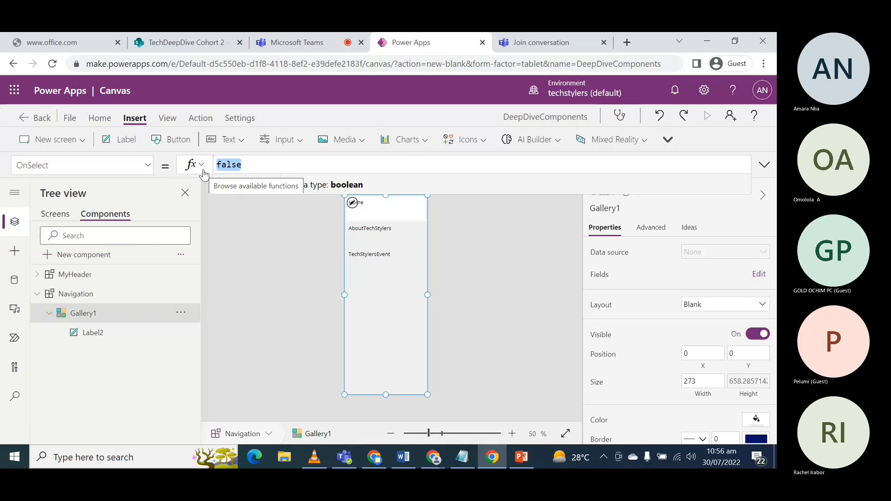
text(tr)
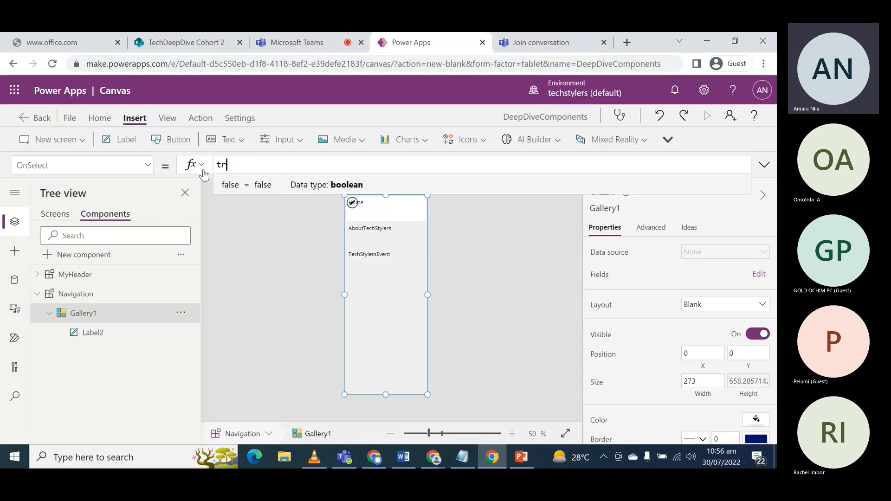
text(ue)
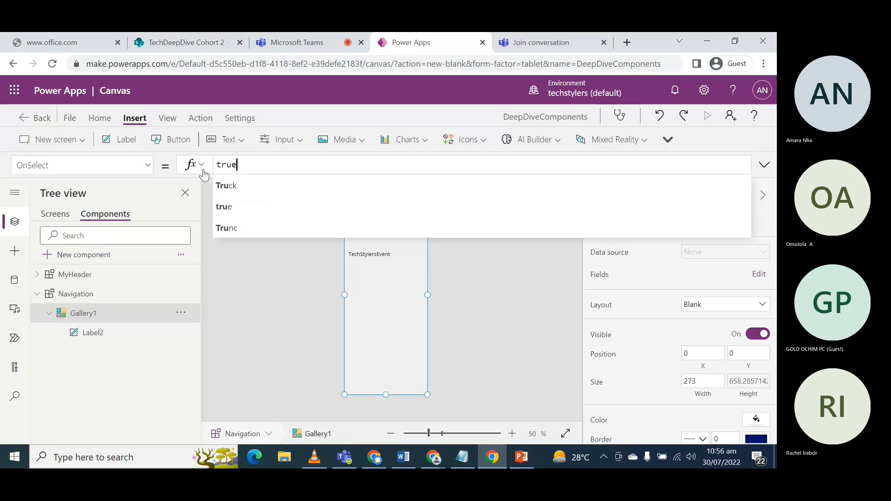
click(262, 208)
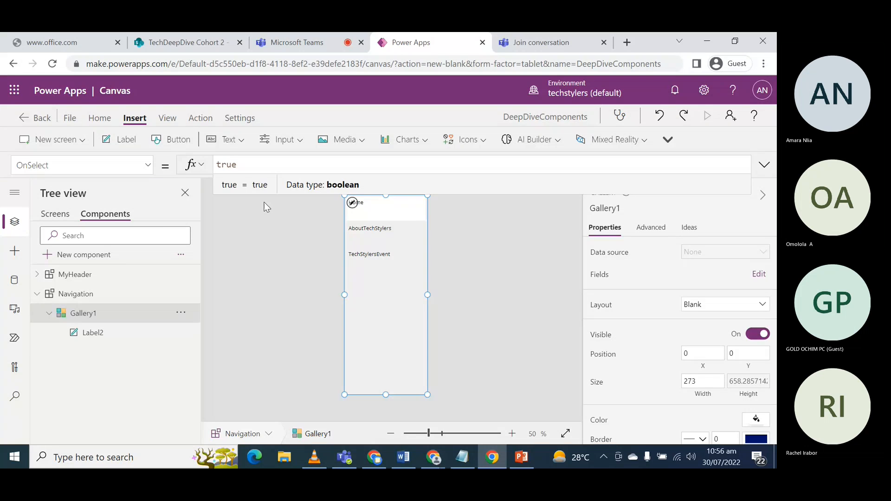
- Extend the gallery's OnSelect formula after "true;" with a Navigate call that targets ThisItem.TargetScreen
text(;)
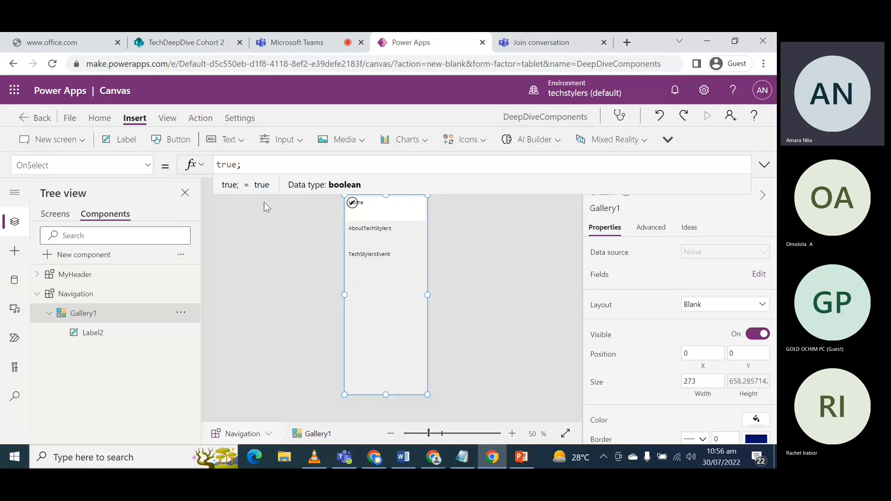
text( N)
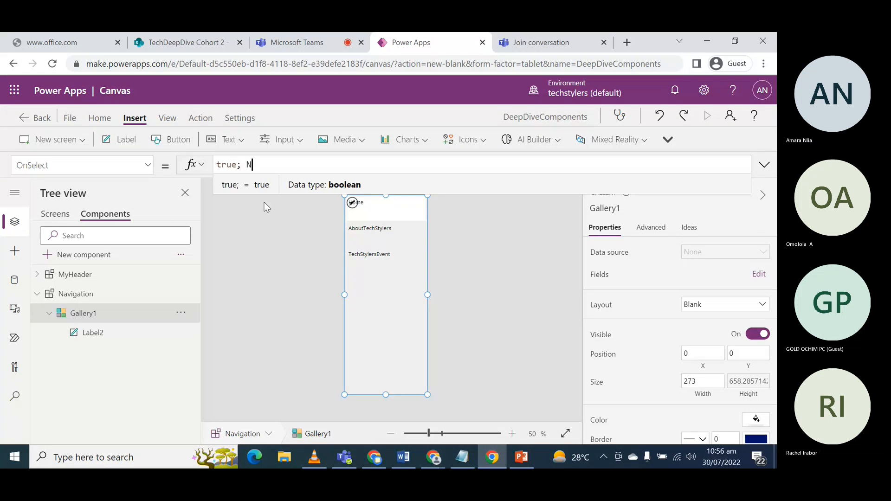
text(avigate)
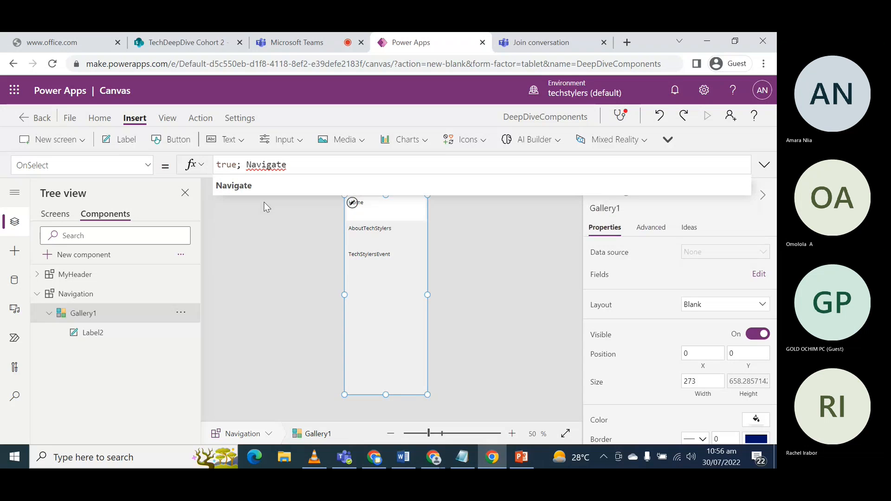
text((This)
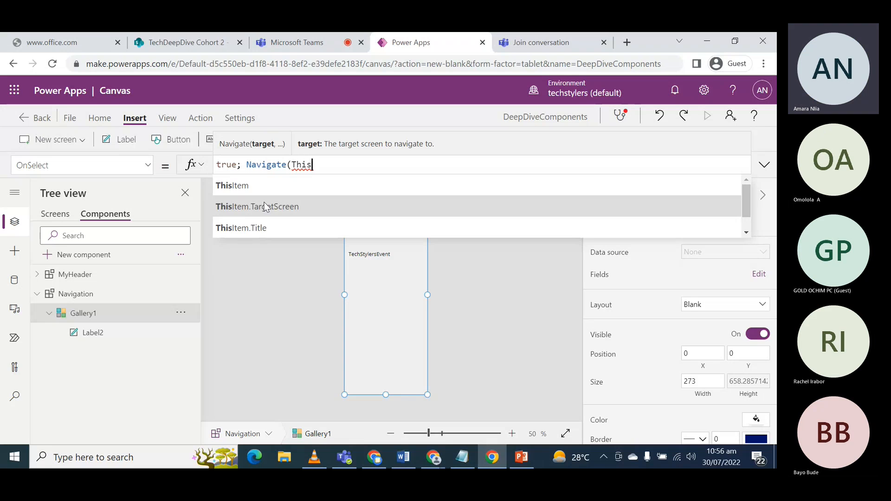
click(273, 225)
double_click(344, 164)
text(tem.)
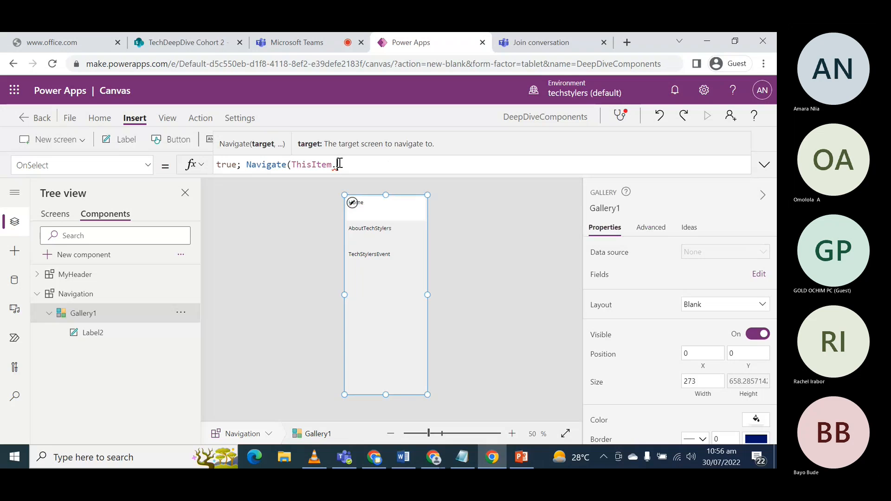
text(Ta)
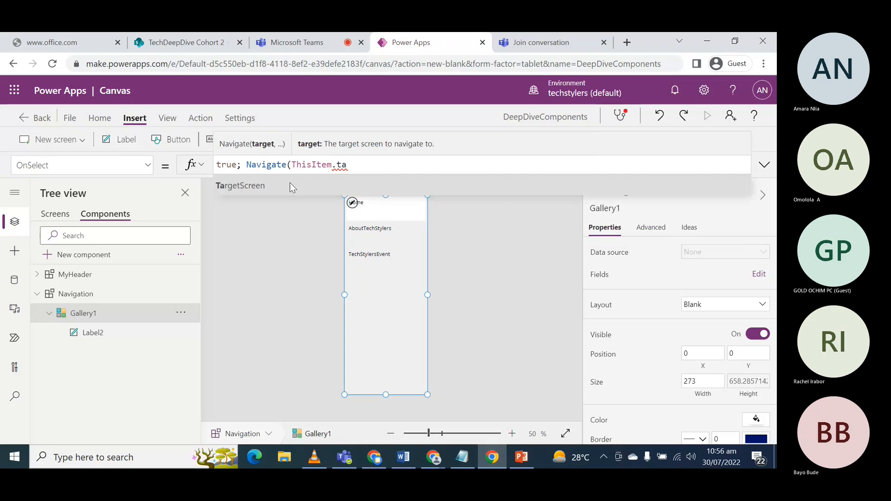
click(289, 182)
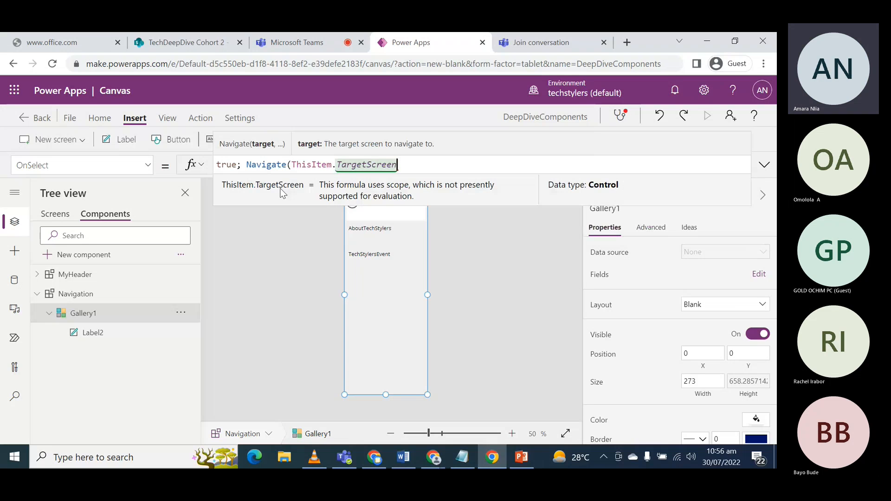
- Complete the Navigate call with the ScreenTransition.Fade transition and a closing parenthesis, and commit the formula
text(,)
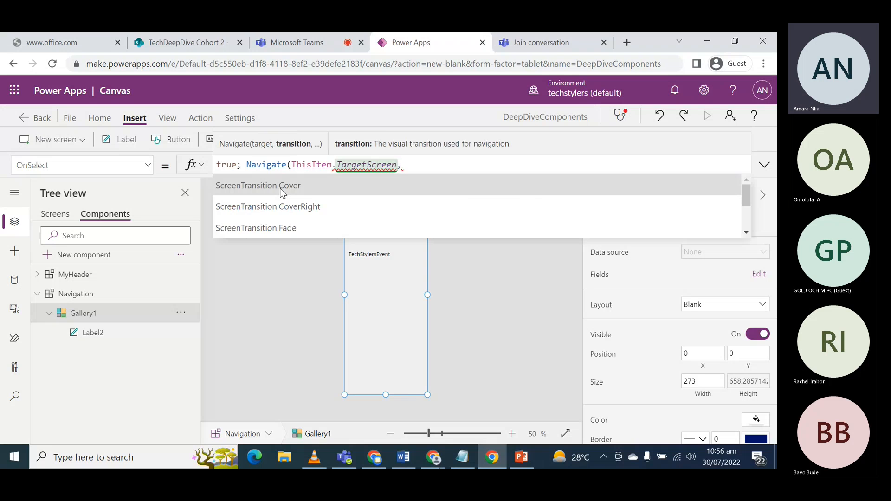
click(297, 227)
text())
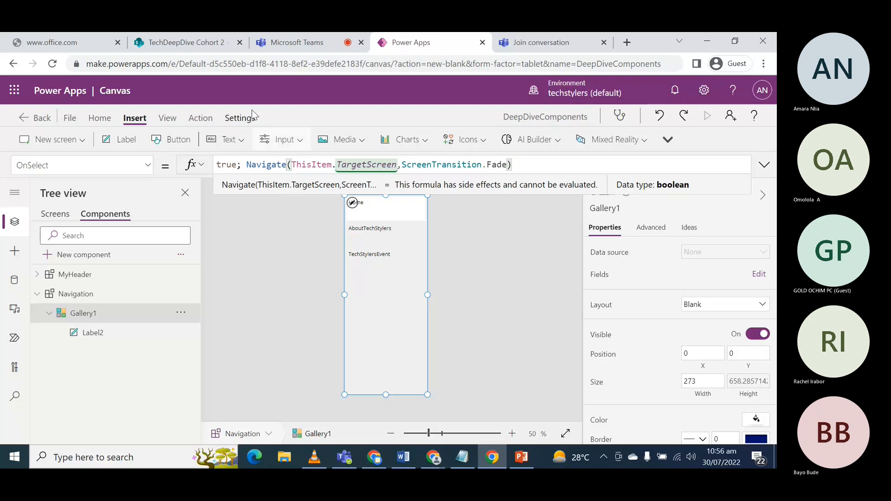
click(471, 243)
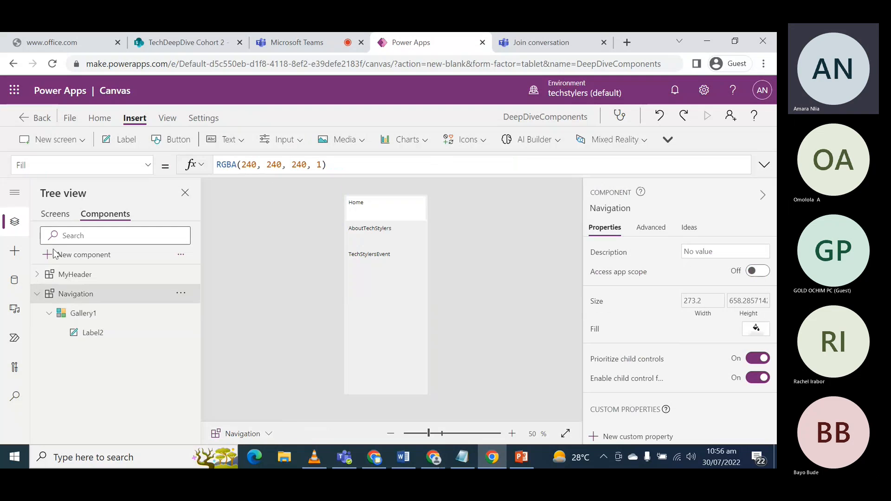
- Preview the Home screen, test whether the AboutTechStylers, TechStylersEvent and Home navigation items switch screens, and close the preview
click(58, 216)
click(709, 118)
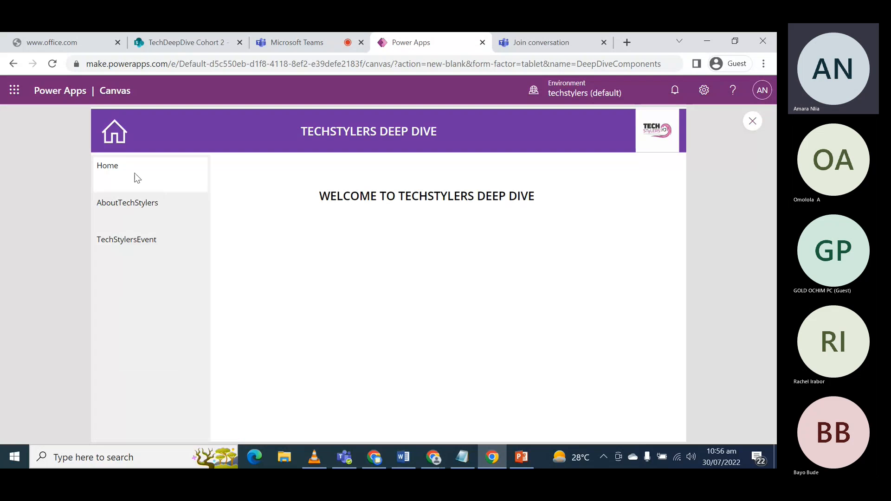
click(125, 202)
click(130, 238)
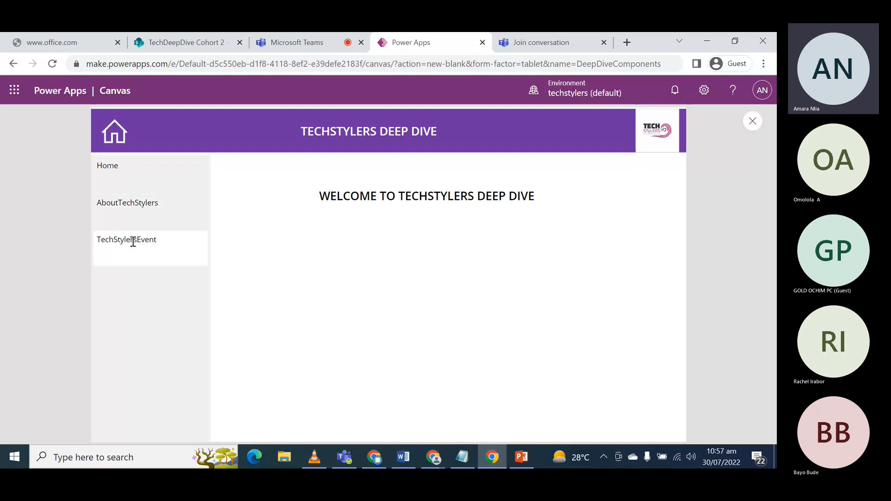
click(134, 209)
click(137, 252)
click(137, 167)
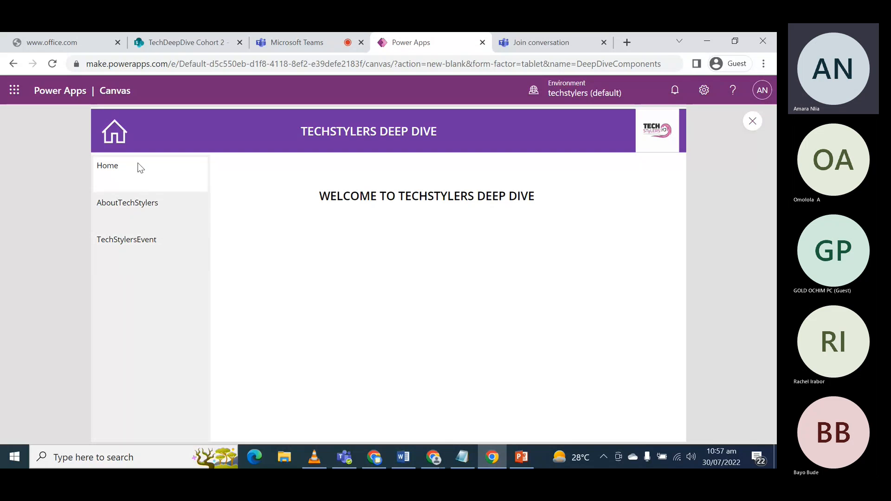
click(752, 121)
- Review the OnSelect formula of the Navigation component's gallery and open the formula of the component's NavItem custom property
click(105, 214)
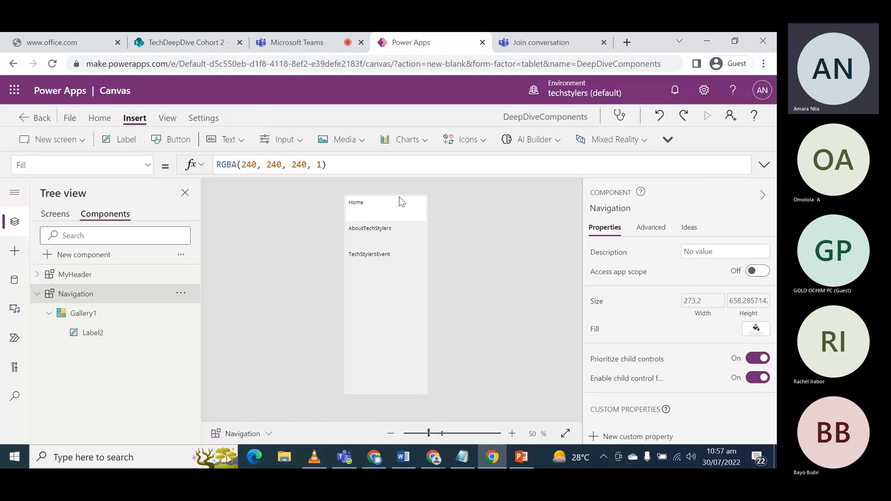
click(365, 316)
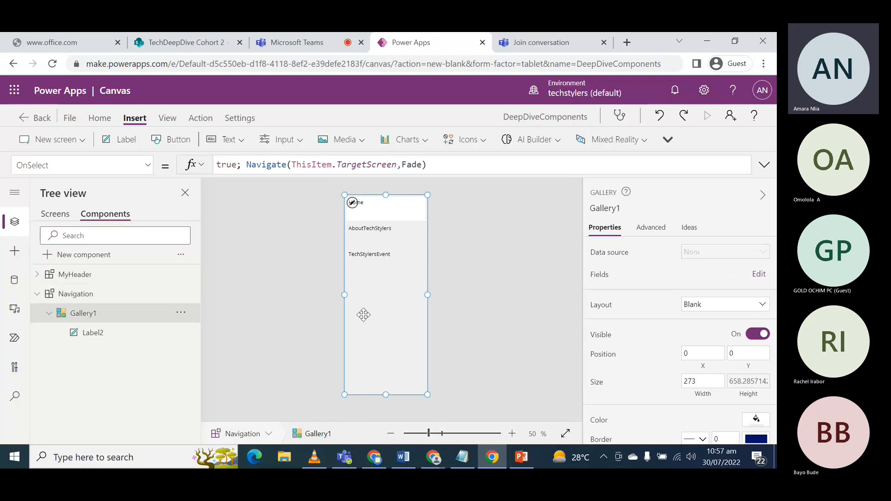
click(99, 292)
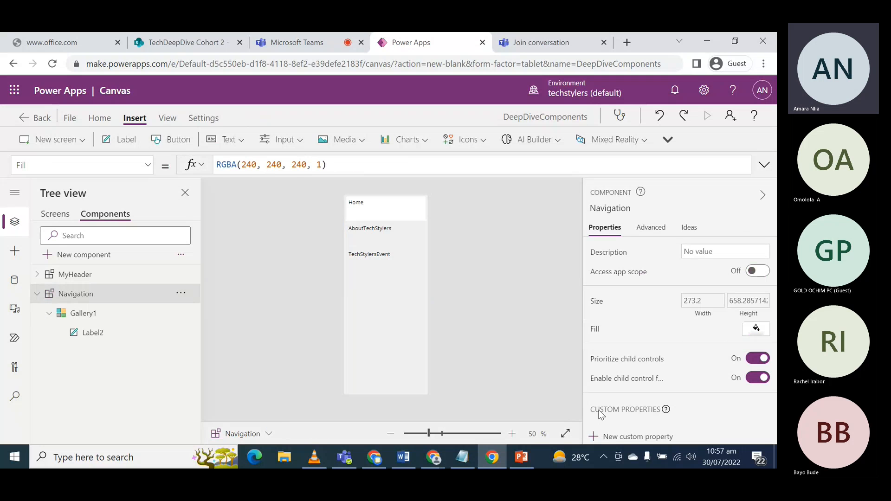
scroll(645, 398, down, 1)
click(603, 409)
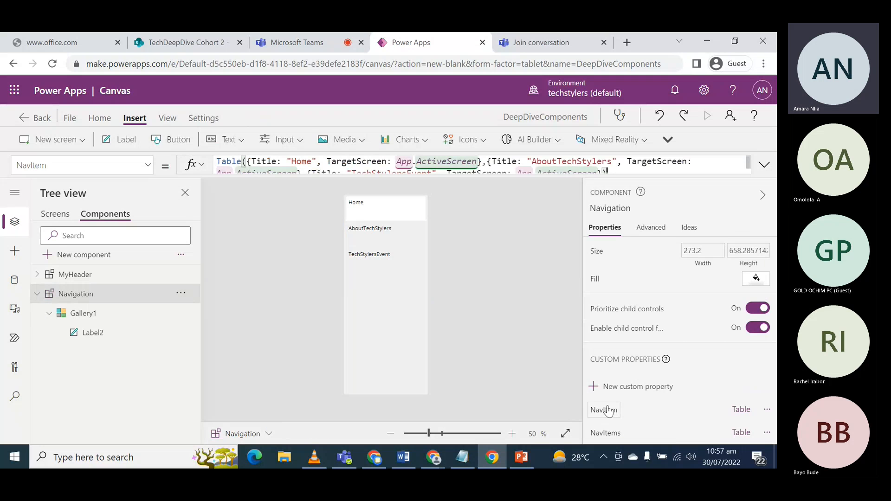
click(274, 166)
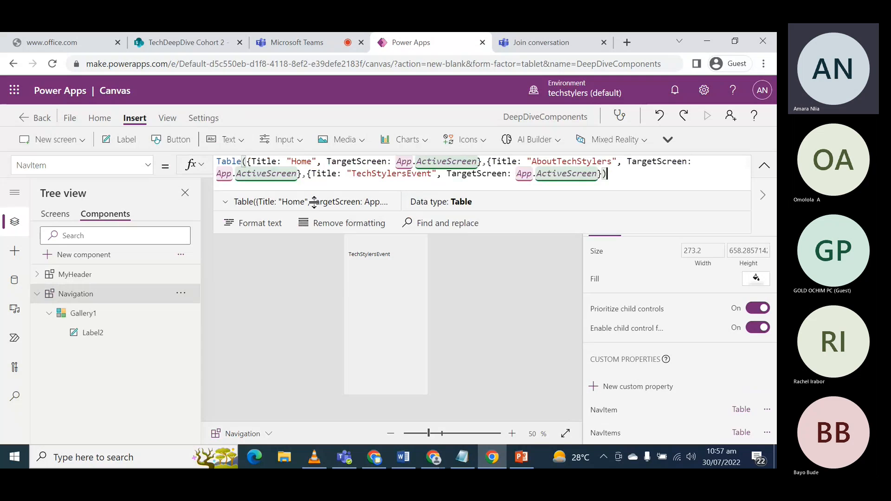
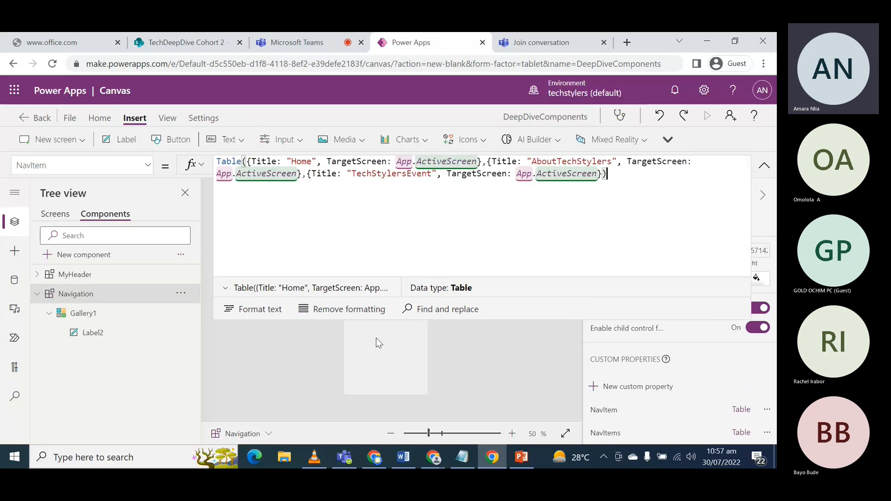
- Preview the Home screen again, try the AboutTechStylers and TechStylersEvent navigation items, and close the preview
click(55, 214)
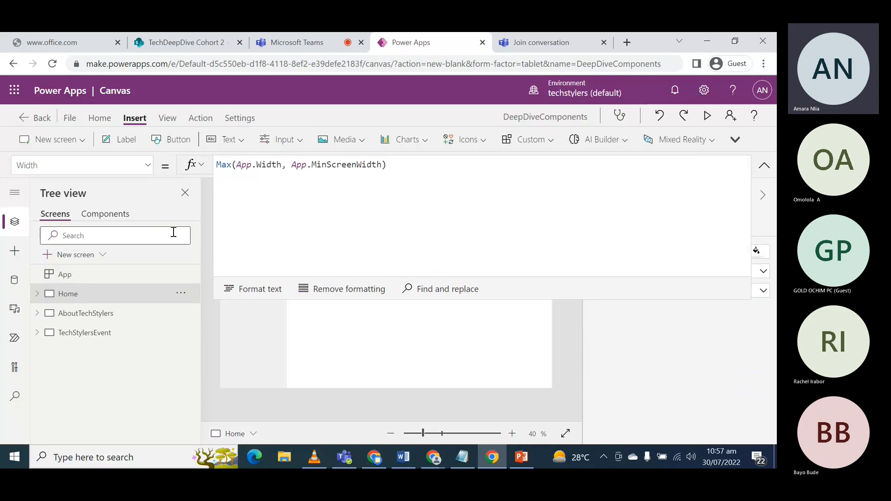
click(340, 305)
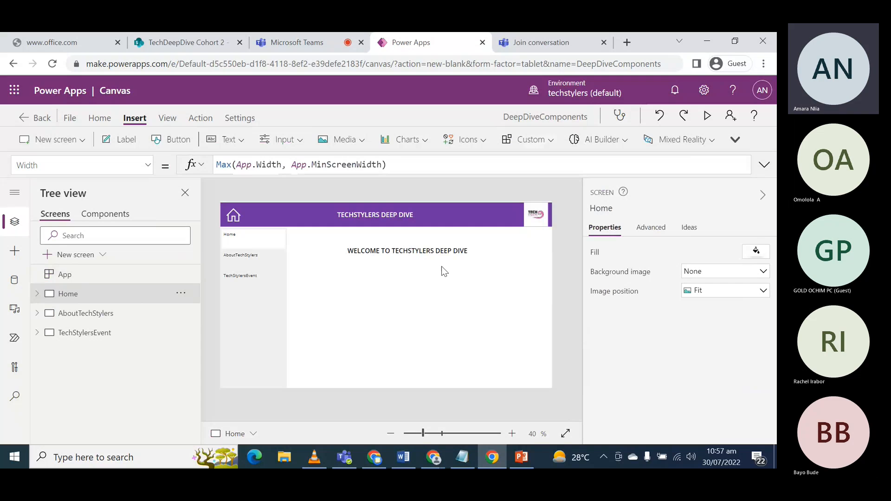
click(710, 116)
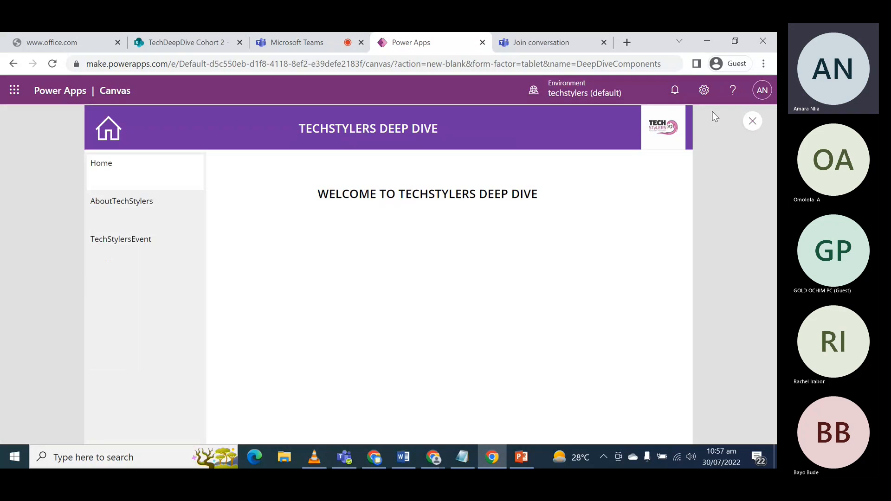
click(120, 203)
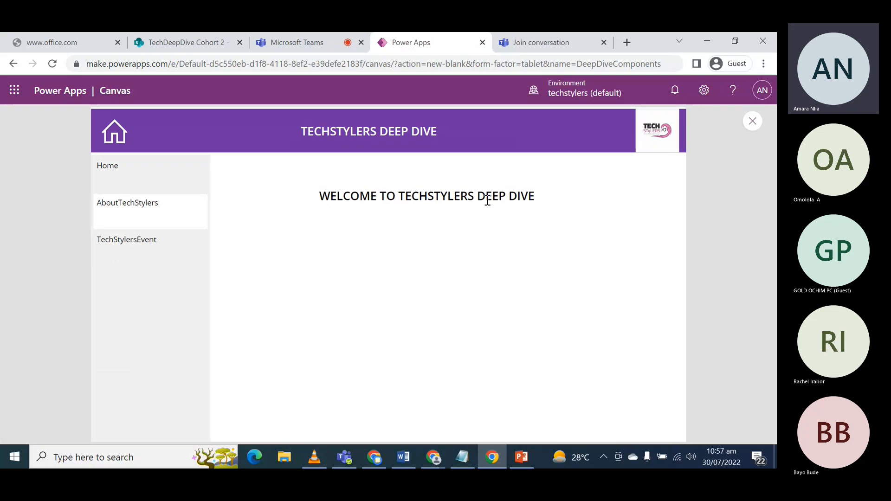
click(131, 239)
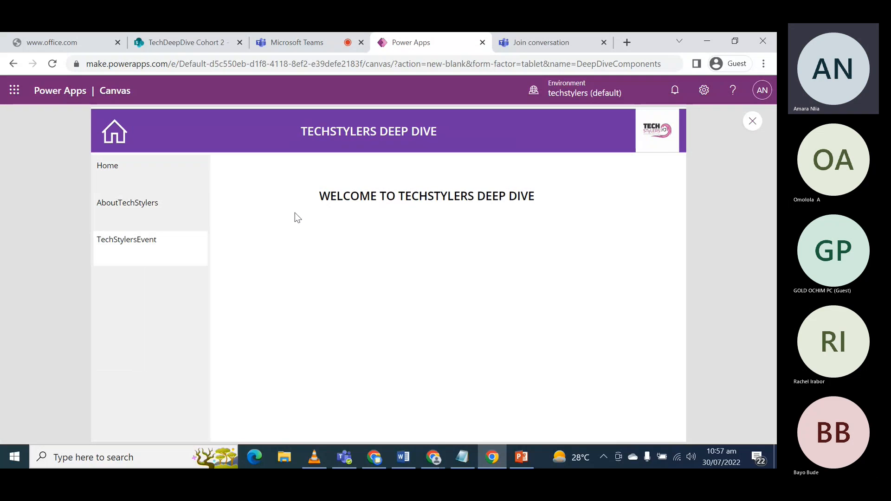
click(753, 125)
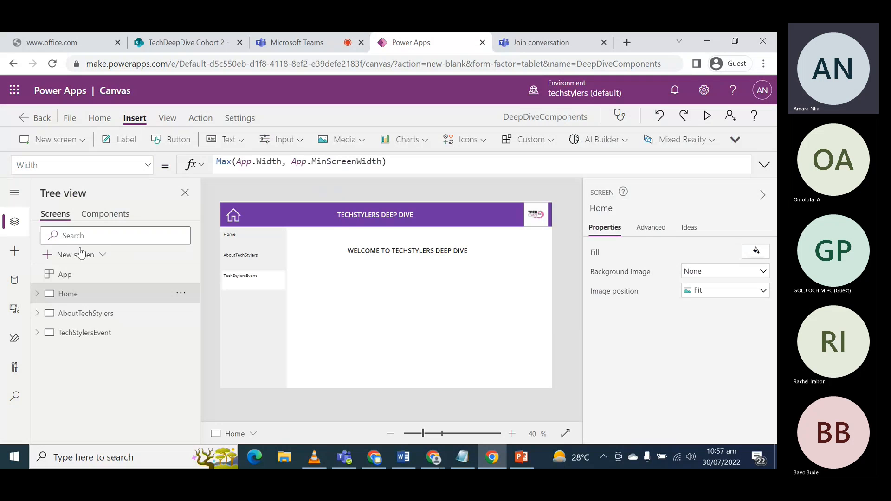
- Review the target screens in the Navigation component's NavItem formula
click(120, 215)
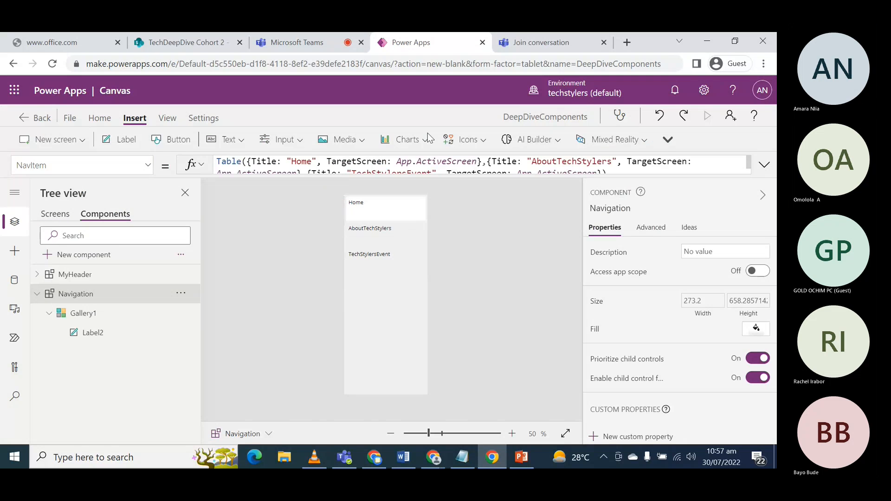
click(428, 179)
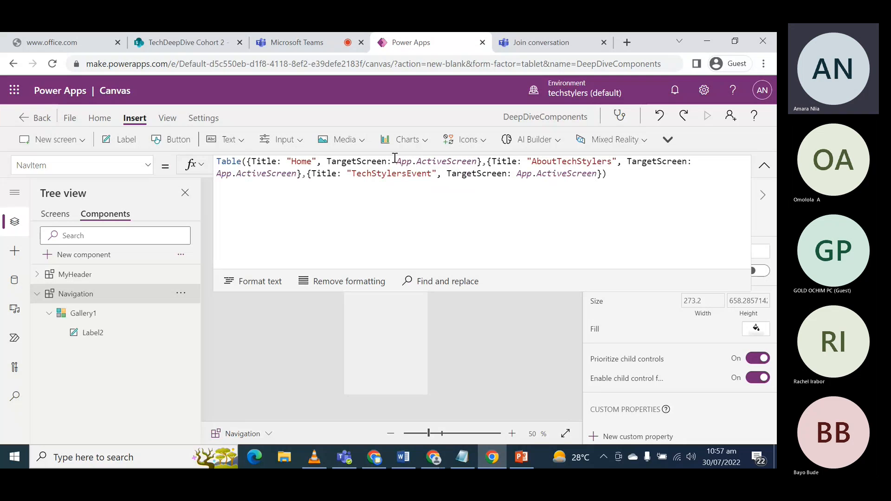
drag(386, 291, 395, 219)
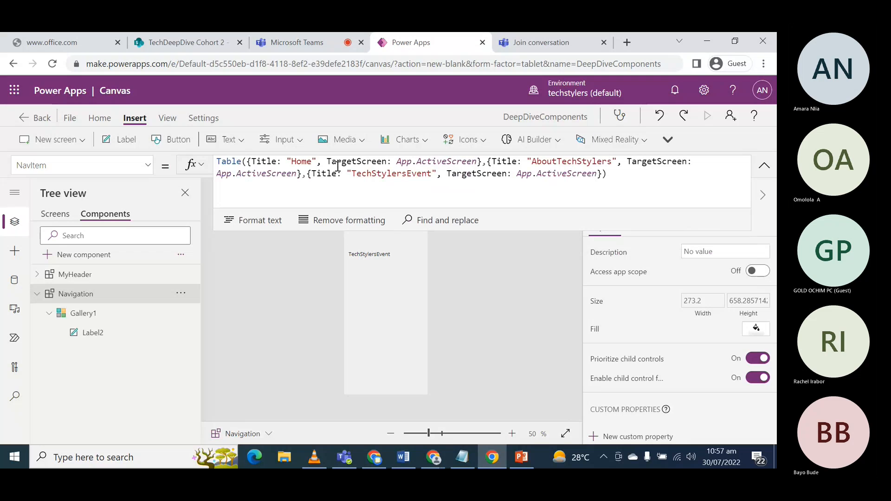
- In the NavItem formula of the Home screen's Navigation instance, set the "Home" record's TargetScreen to Home
click(54, 214)
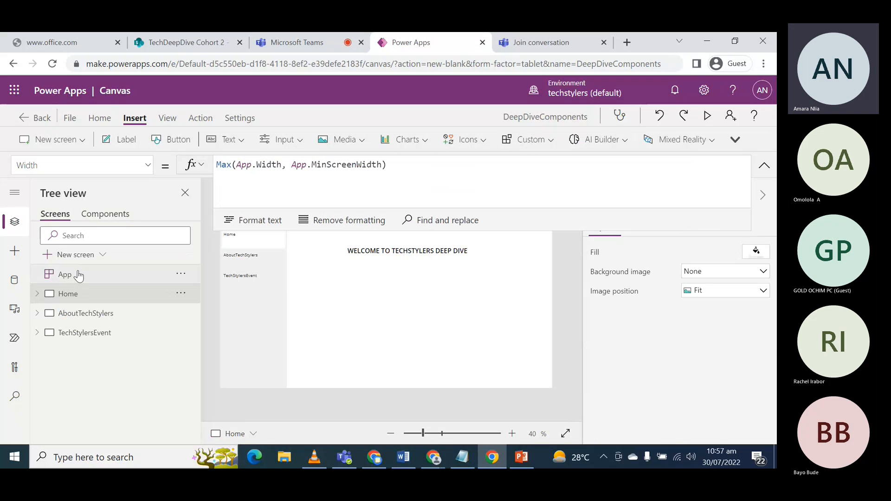
click(36, 296)
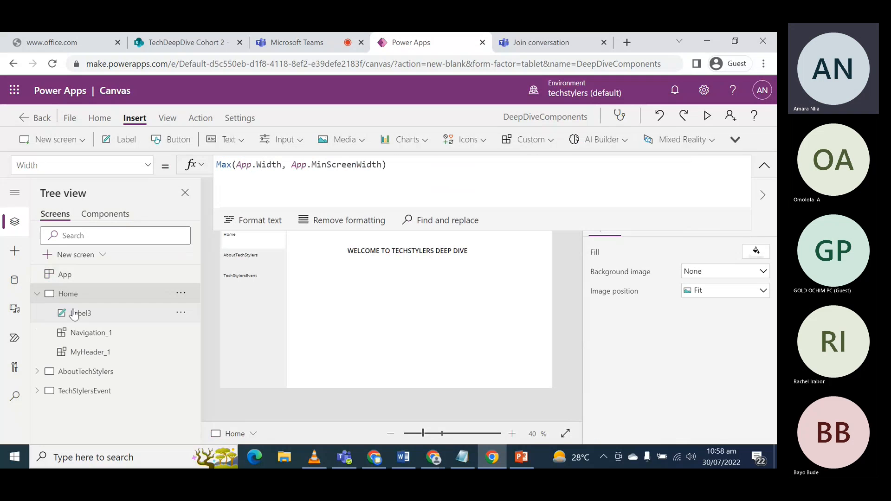
click(93, 338)
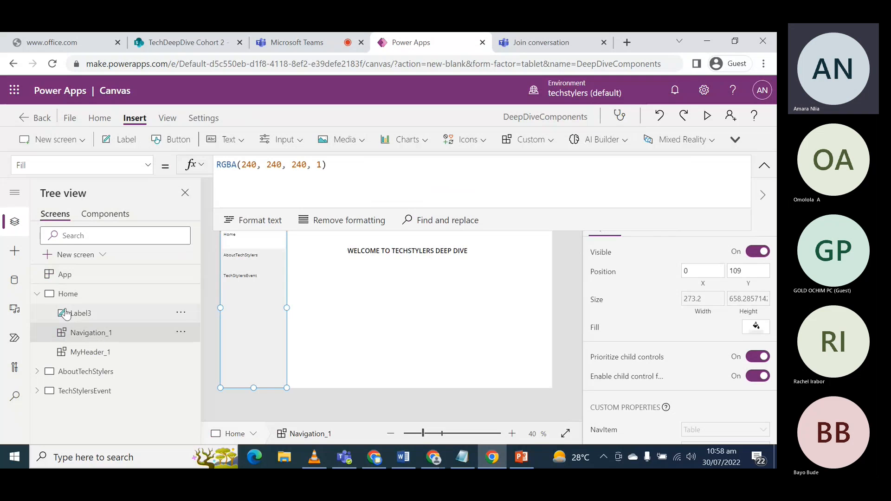
scroll(666, 419, down, 1)
click(616, 419)
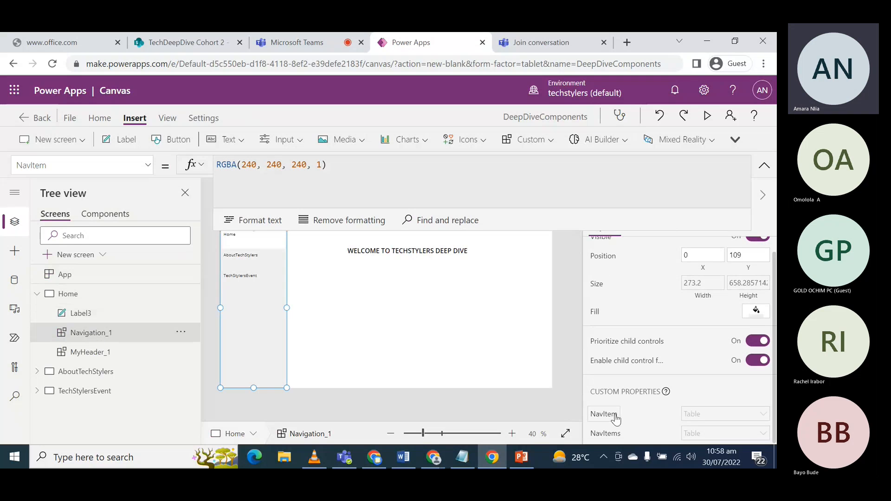
double_click(409, 162)
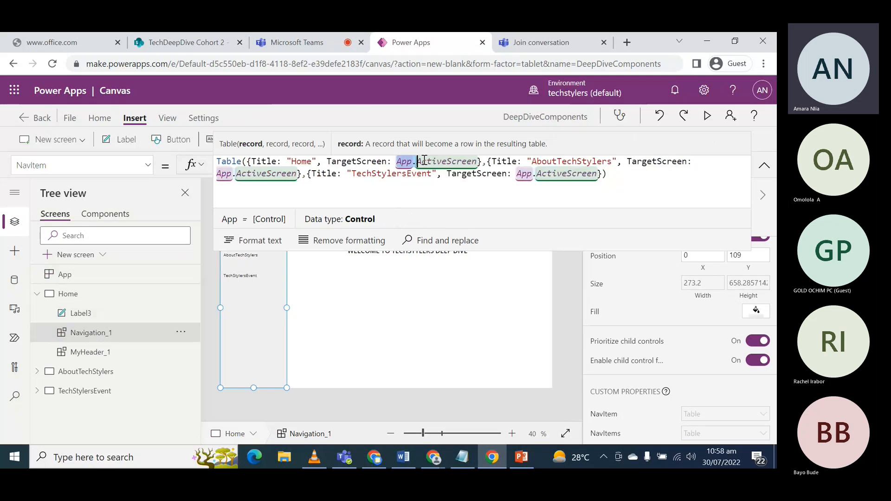
drag(423, 161, 477, 161)
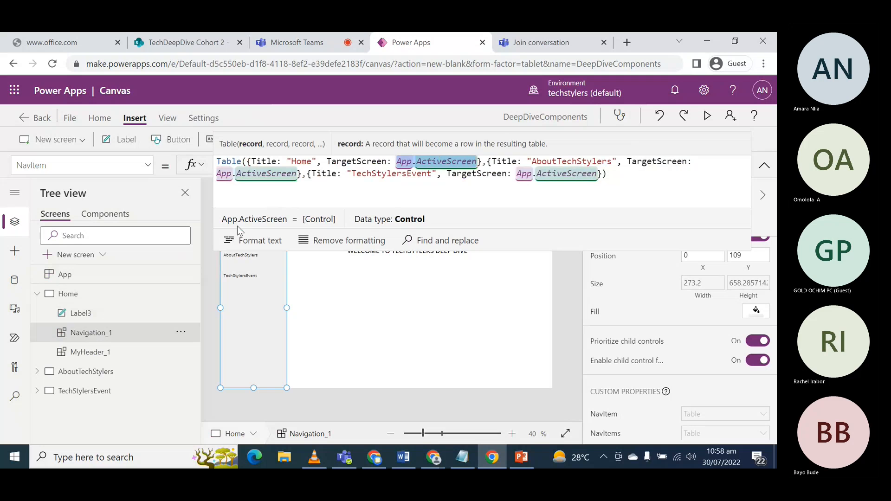
key(BackSpace)
text(Ho)
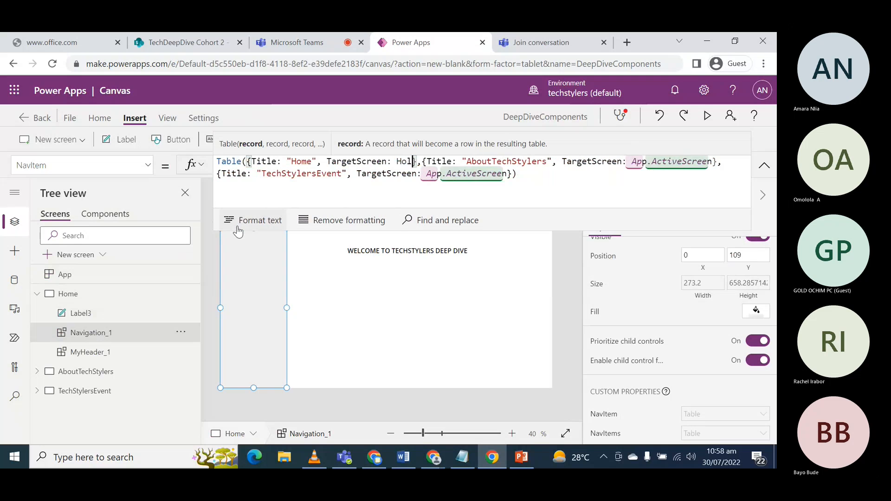
text(me)
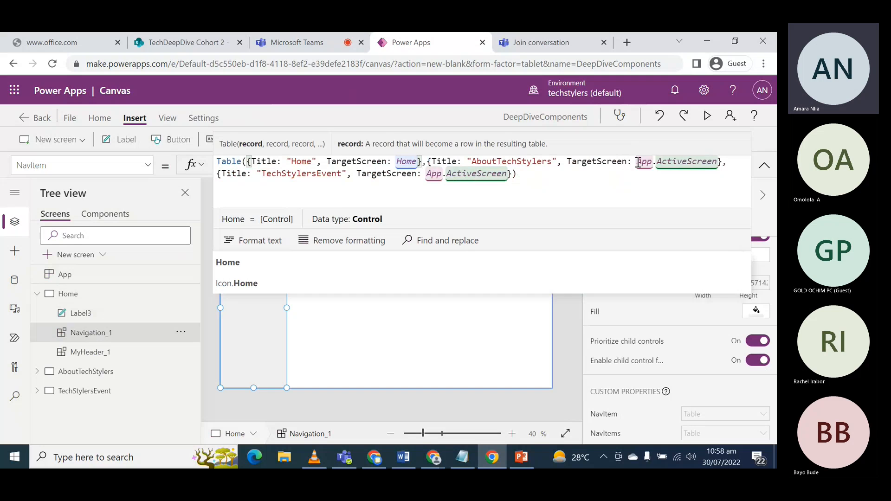
- Set the "AboutTechStylers" record's TargetScreen to AboutTechStylers in the same NavItem formula
drag(638, 162, 716, 163)
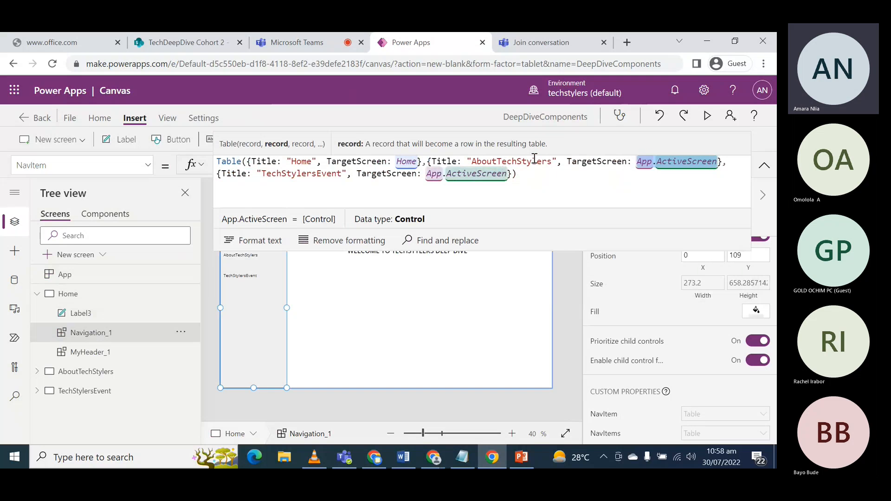
text(About)
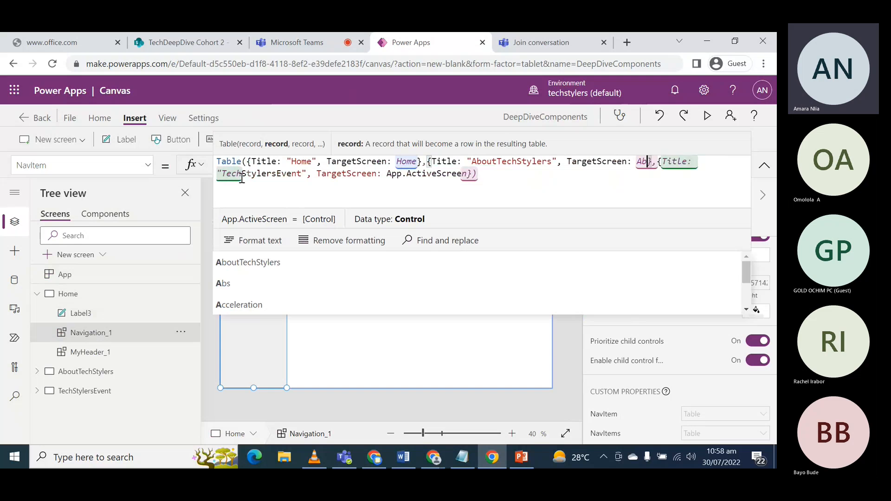
text(TechSty)
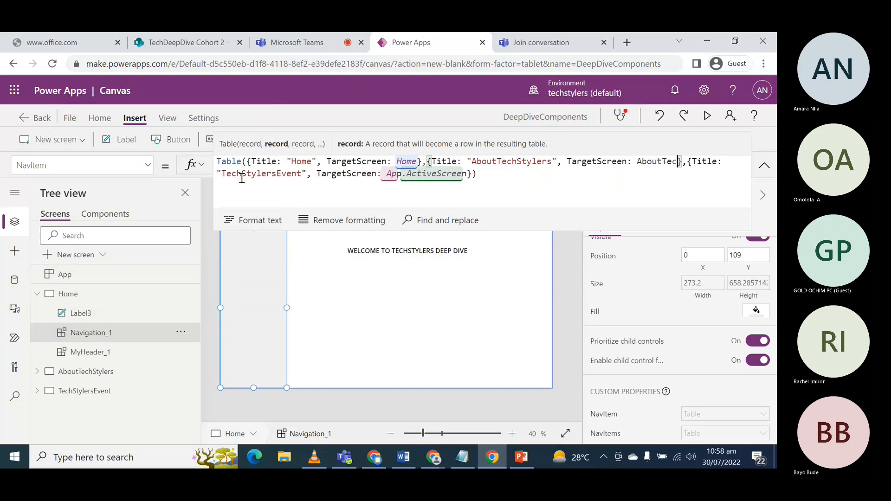
text(lers)
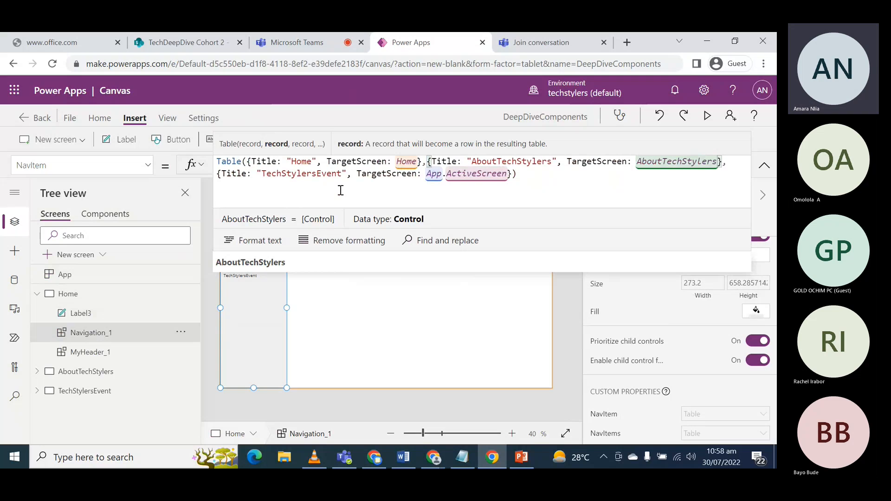
- Set the "TechStylersEvent" record's TargetScreen to TechStylersEvent in the same NavItem formula
drag(426, 176, 508, 176)
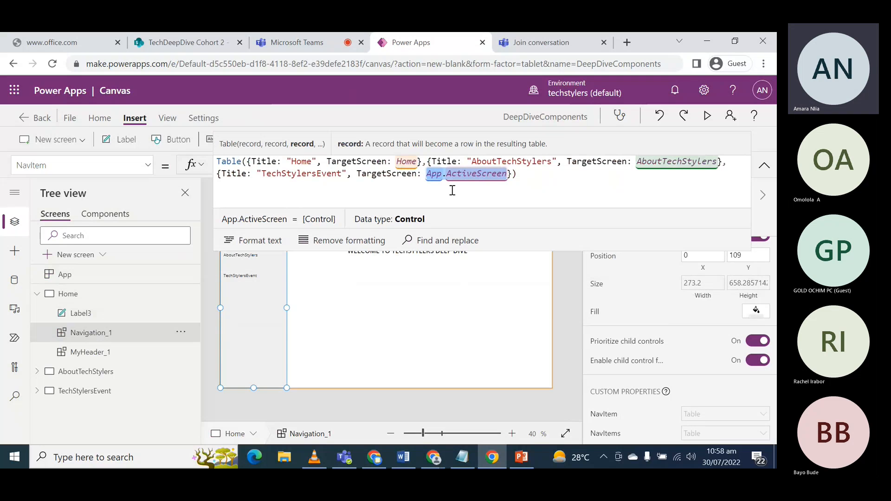
text(TechStylersE)
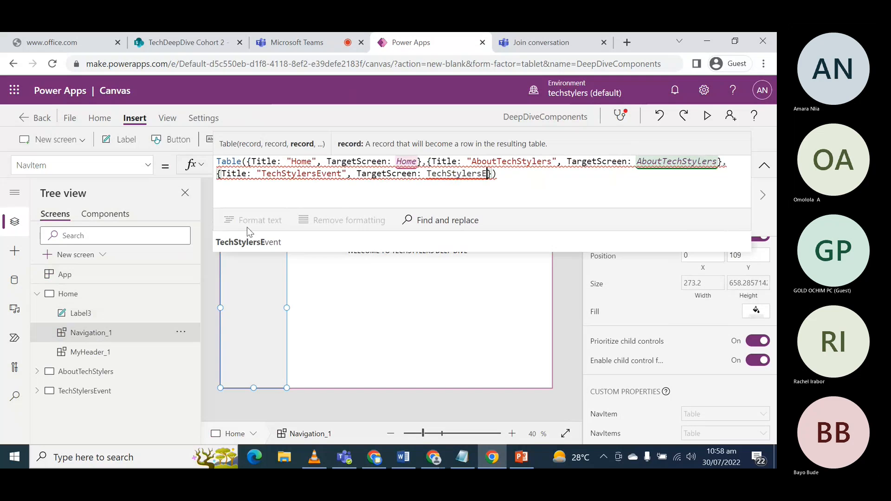
click(257, 244)
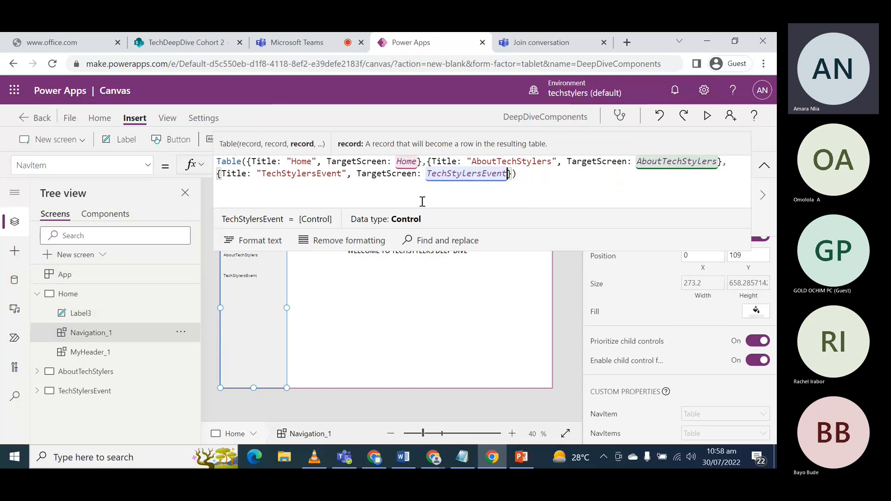
- Copy the complete NavItem formula and replace the NavItem formula of the AboutTechStylers screen's Navigation_2 with it
key(ctrl+a)
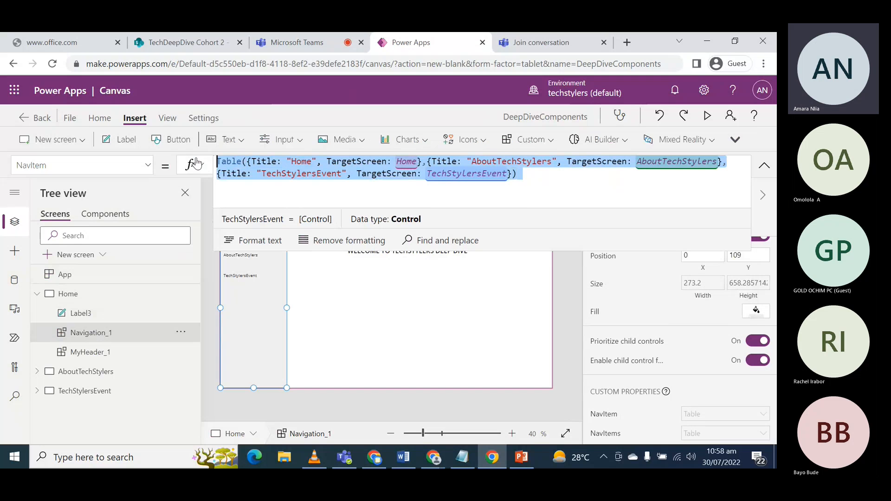
click(38, 293)
click(37, 313)
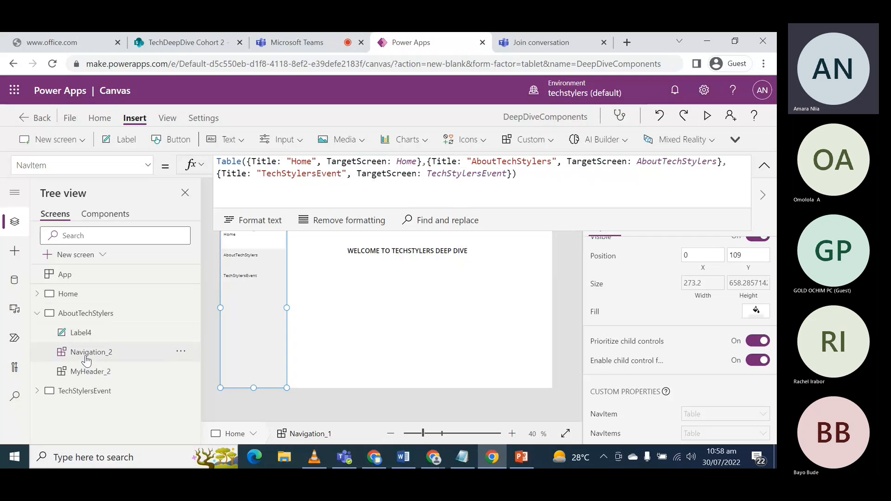
click(86, 355)
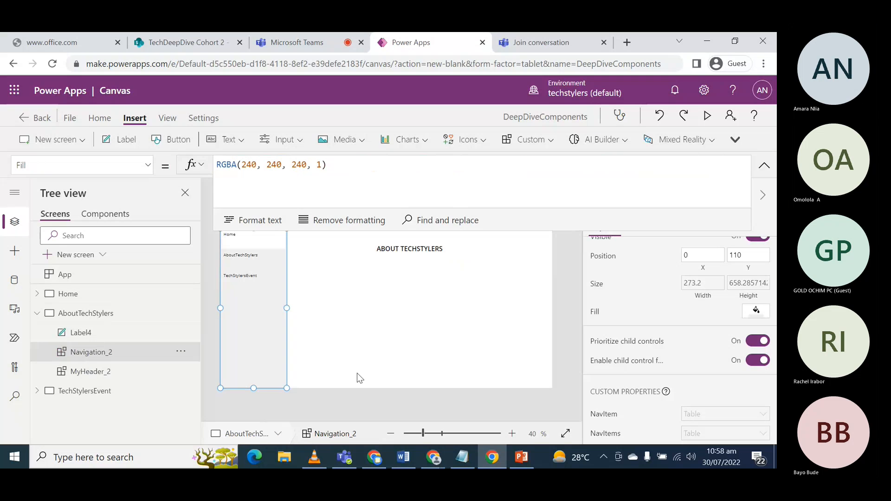
click(603, 413)
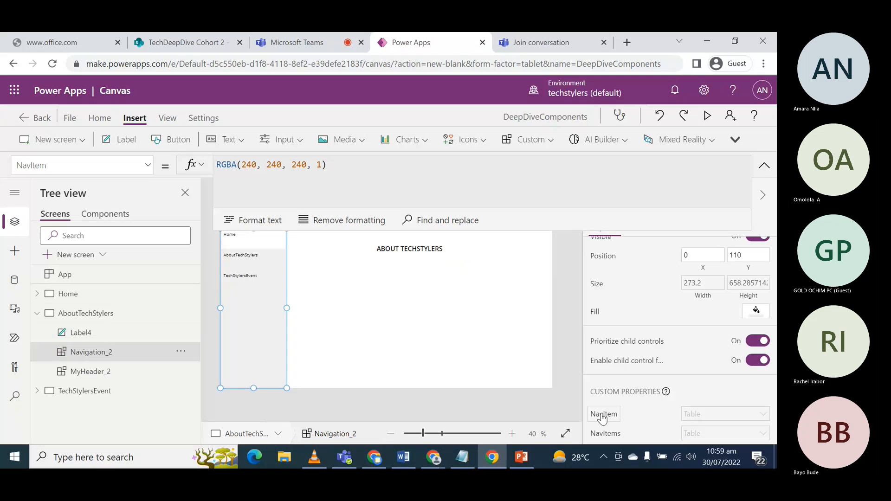
drag(609, 173, 185, 163)
text(Table({Title: "Home", TargetScreen: Home},{Title: "AboutTechStylers", TargetScreen: AboutTechStylers},{Title: "TechStylersEvent", TargetScreen: TechStylersEvent}))
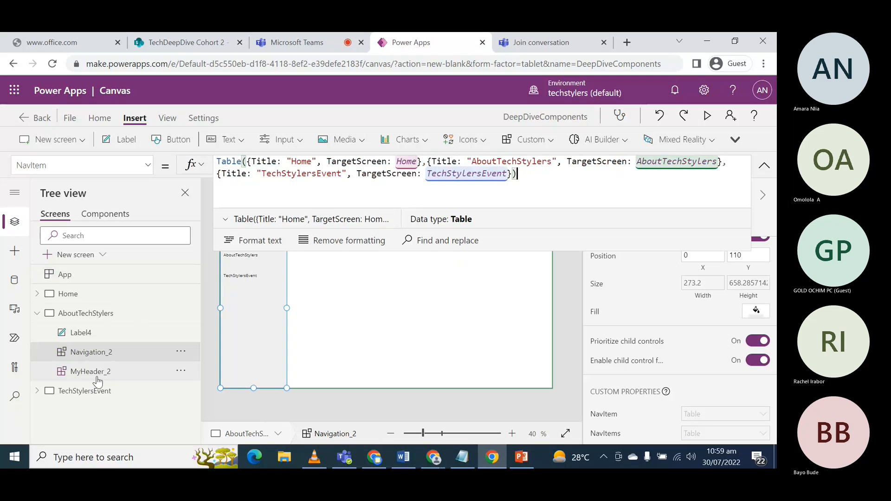
- Replace the NavItem formula of the TechStylersEvent screen's Navigation_3 with the copied Table formula
click(93, 395)
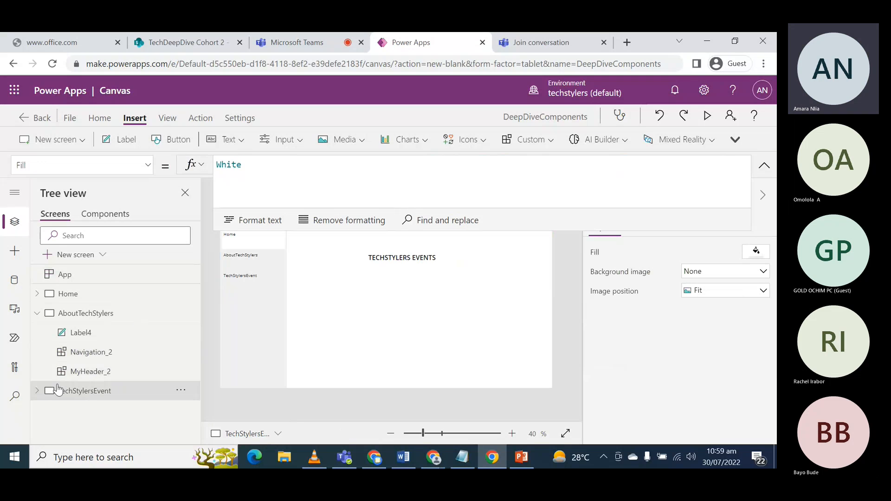
click(38, 391)
click(88, 411)
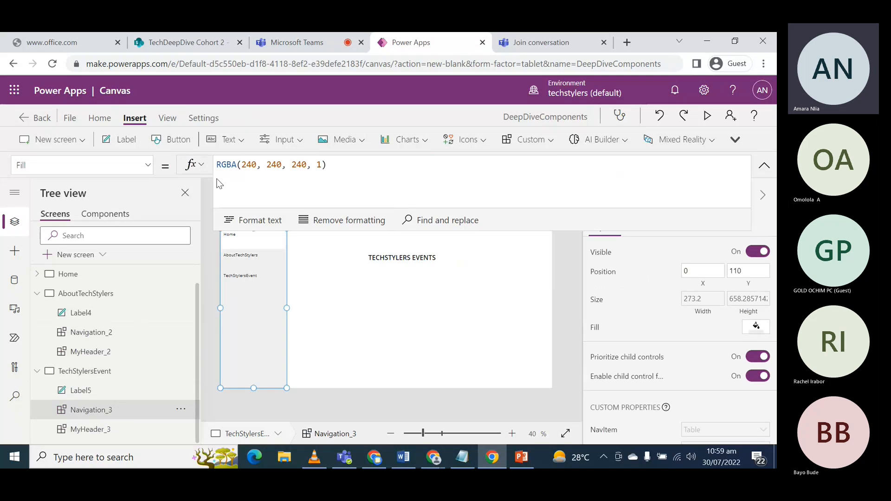
click(618, 428)
drag(633, 177, 200, 146)
text(Table({Title: "Home", TargetScreen: Home},{Title: "AboutTechStylers", TargetScreen: AboutTechStylers},{Title: "TechStylersEvent", TargetScreen: TechStylersEvent}))
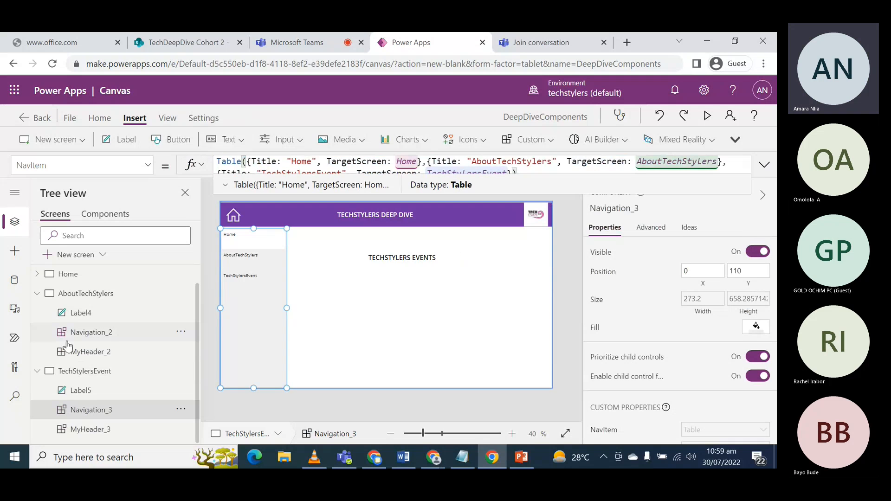
- Preview the app from the Home screen and try the AboutTechStylers, TechStylersEvent and Home navigation items
click(78, 278)
click(37, 293)
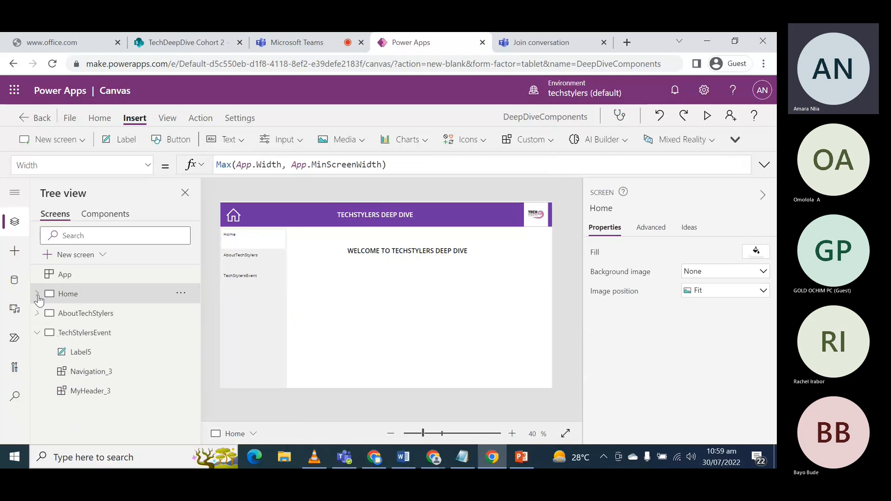
click(705, 116)
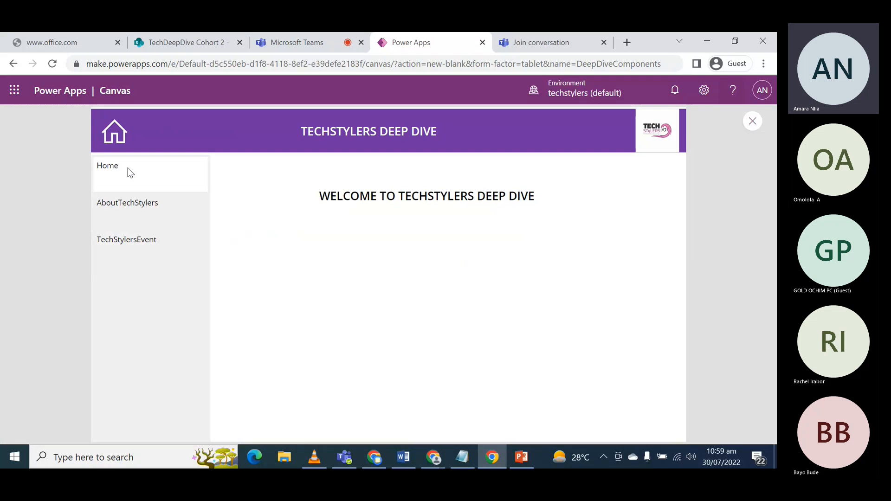
click(140, 202)
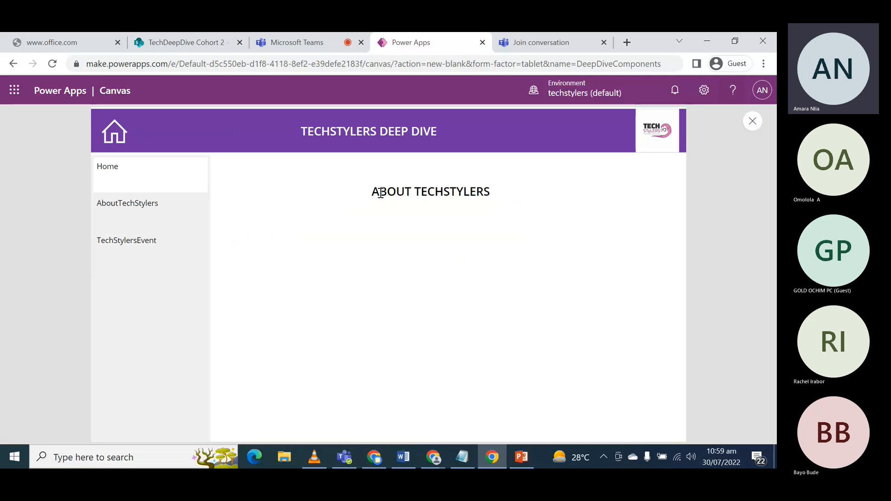
click(119, 241)
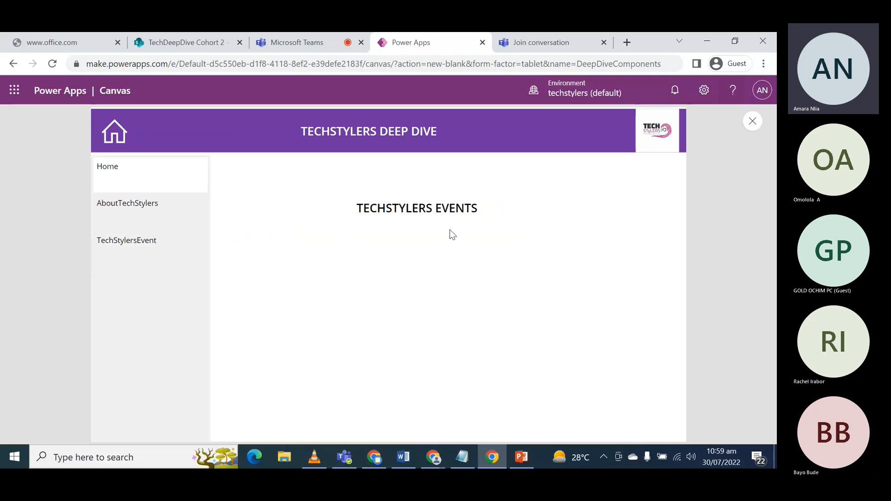
click(138, 181)
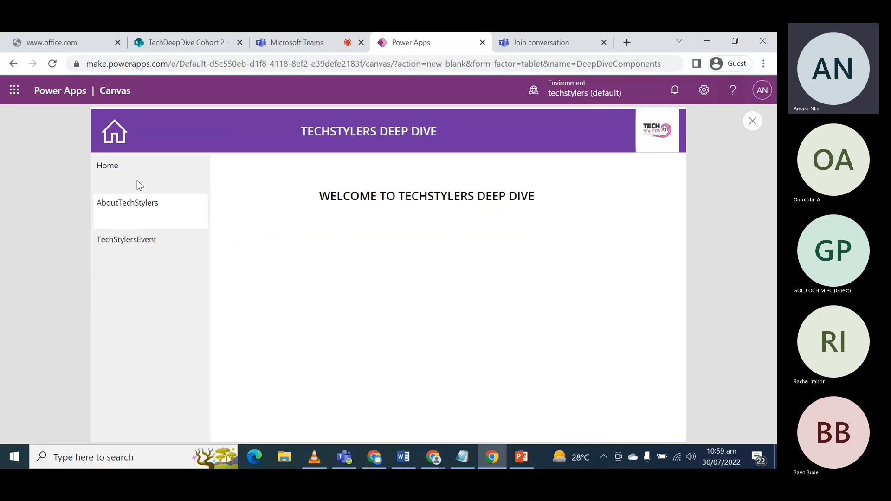
click(137, 180)
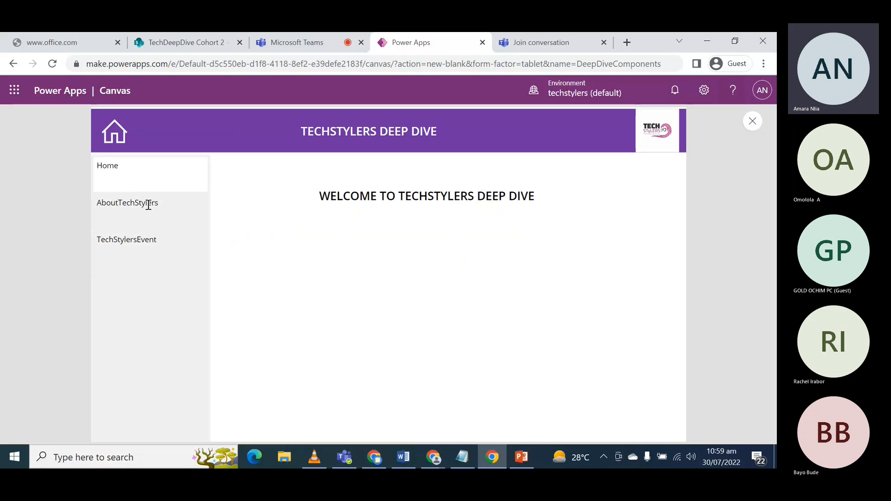
- Cycle through the navigation items again to check which item is highlighted on each screen, and close the preview
drag(127, 206, 130, 207)
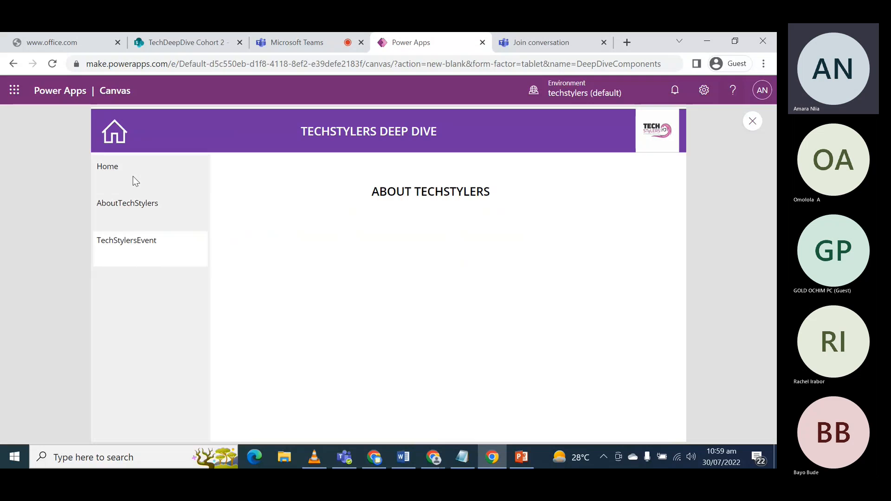
click(133, 177)
click(132, 205)
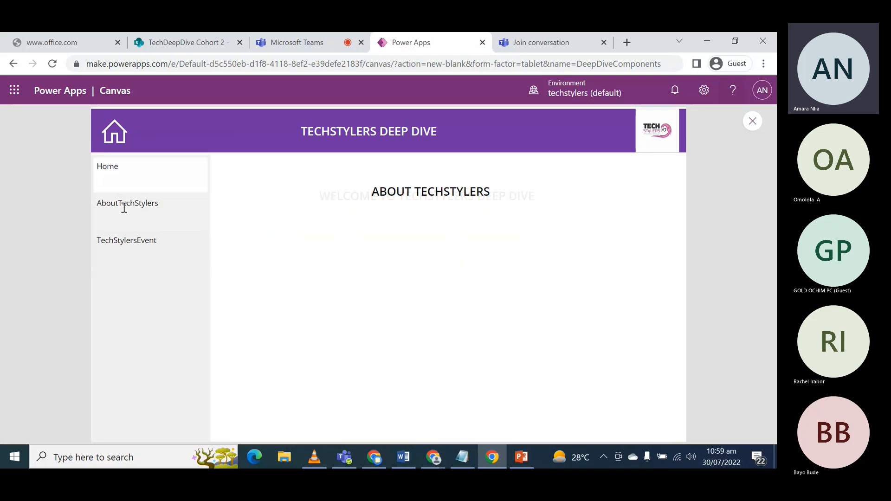
click(126, 241)
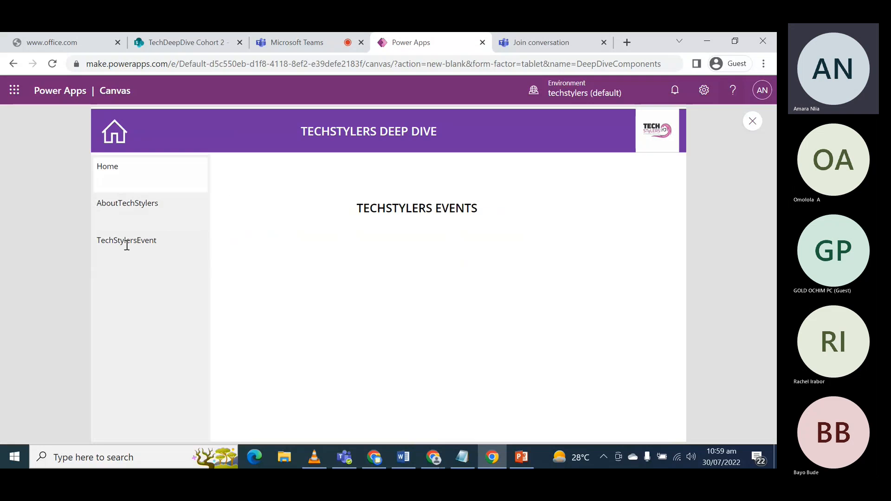
click(119, 171)
click(114, 203)
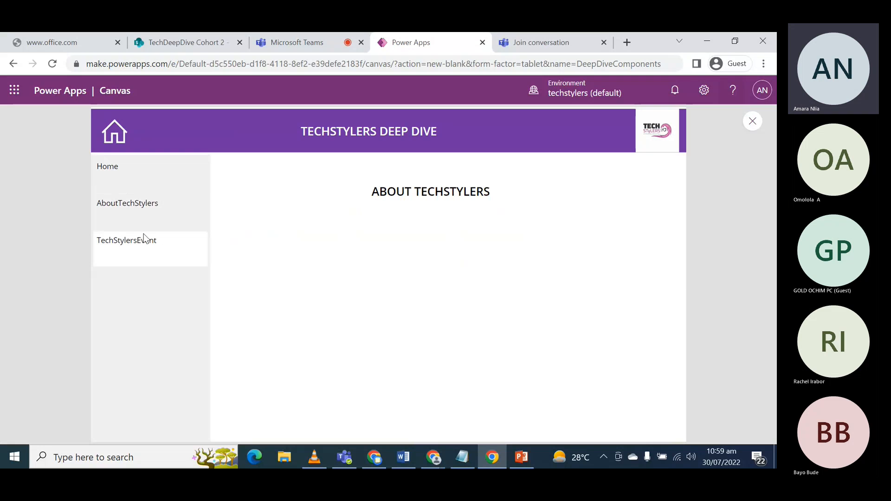
click(122, 176)
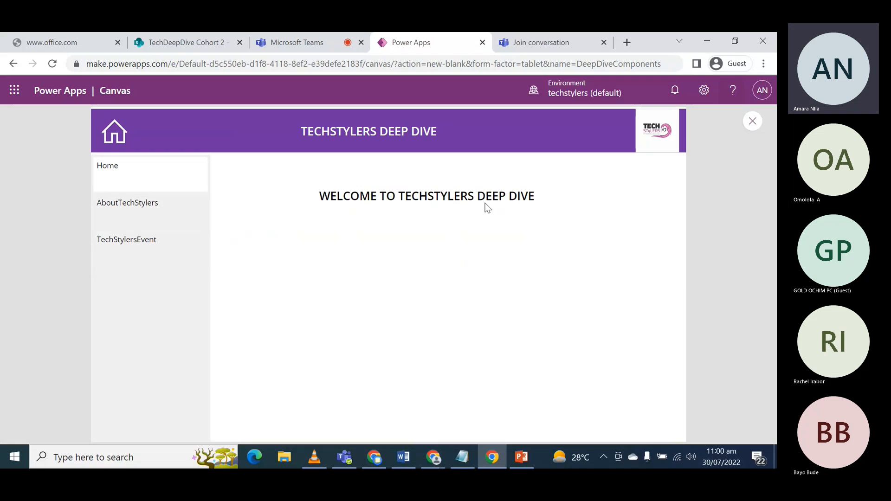
click(140, 206)
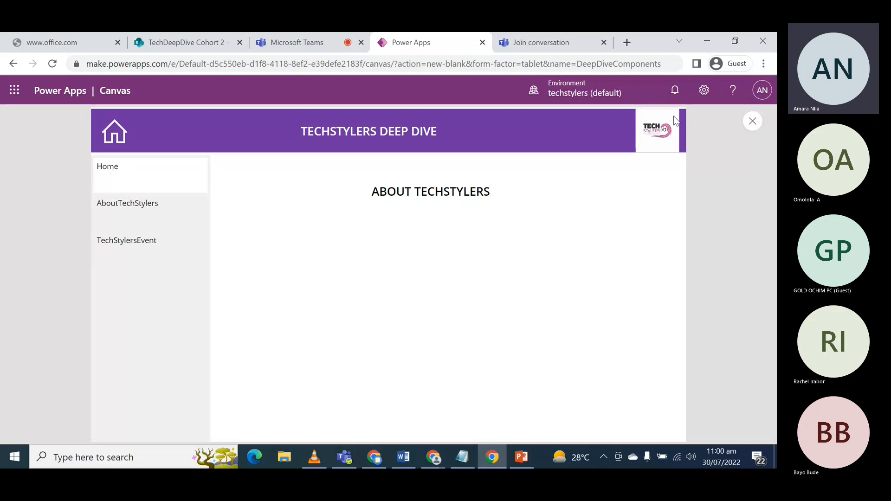
click(753, 123)
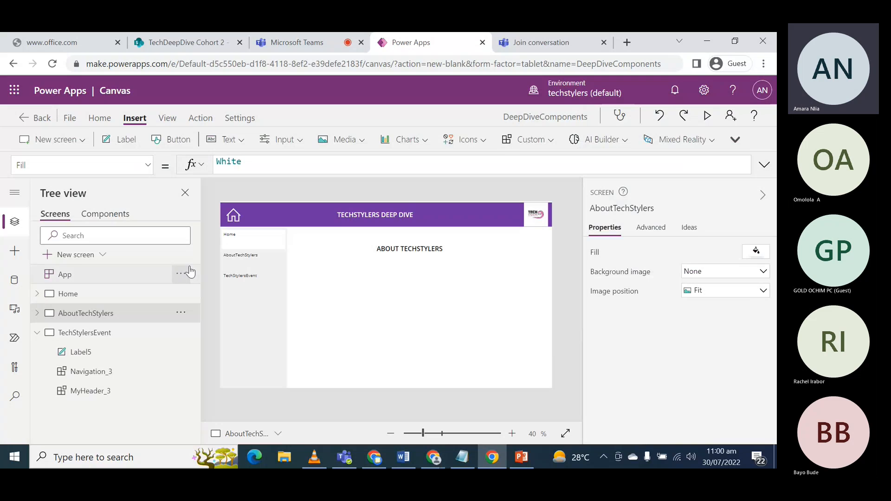
- Add a text input custom property named CurrentScreen to the Navigation component
click(103, 214)
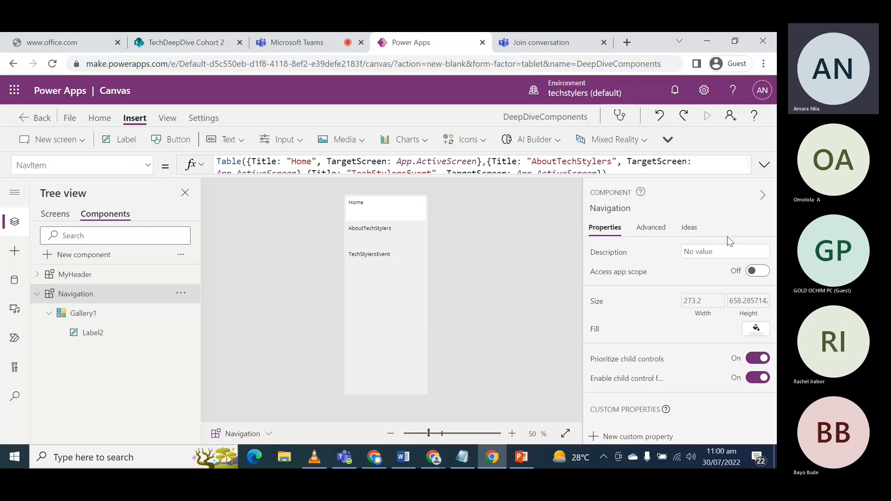
scroll(624, 362, down, 1)
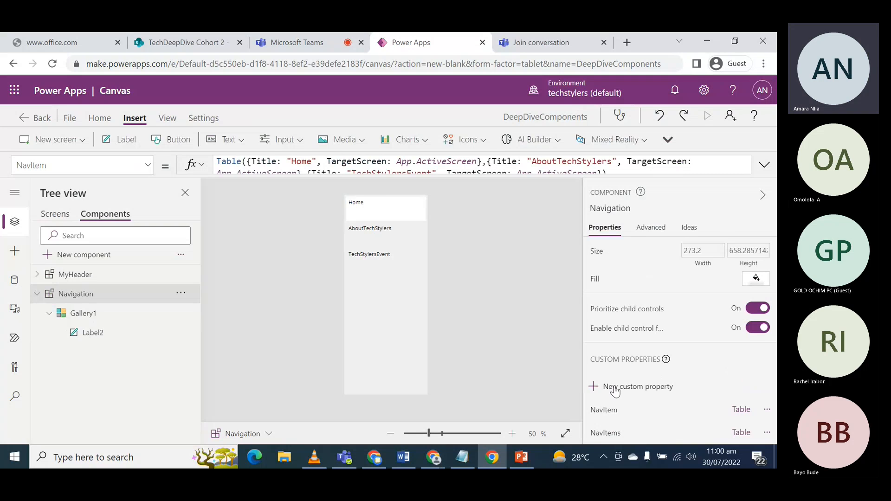
click(615, 389)
click(470, 242)
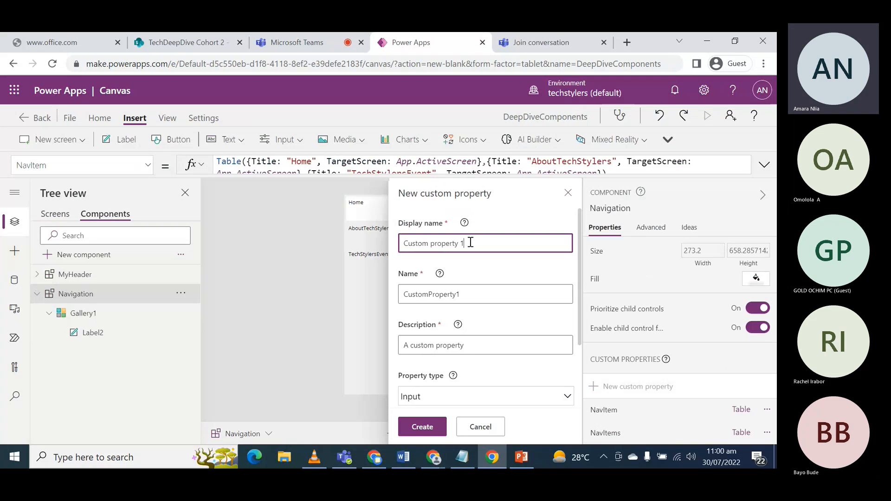
key(ctrl+a)
text(Cu)
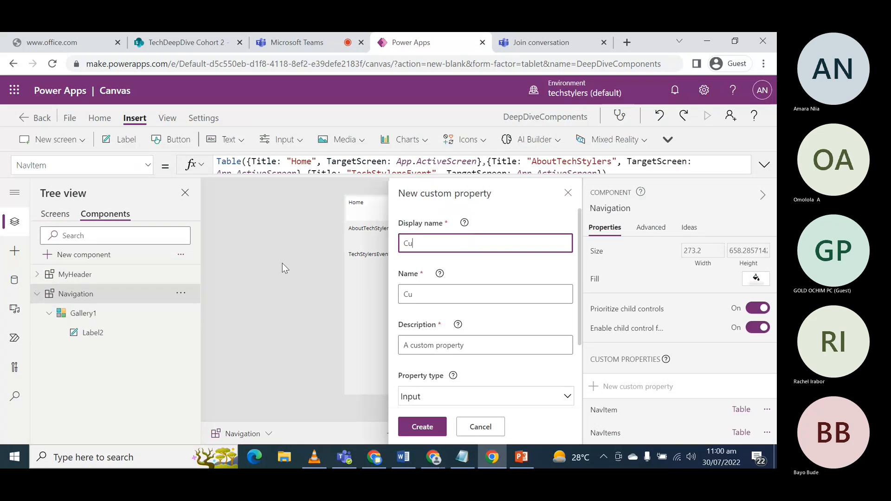
text(rrentScreen)
scroll(487, 334, down, 3)
click(420, 425)
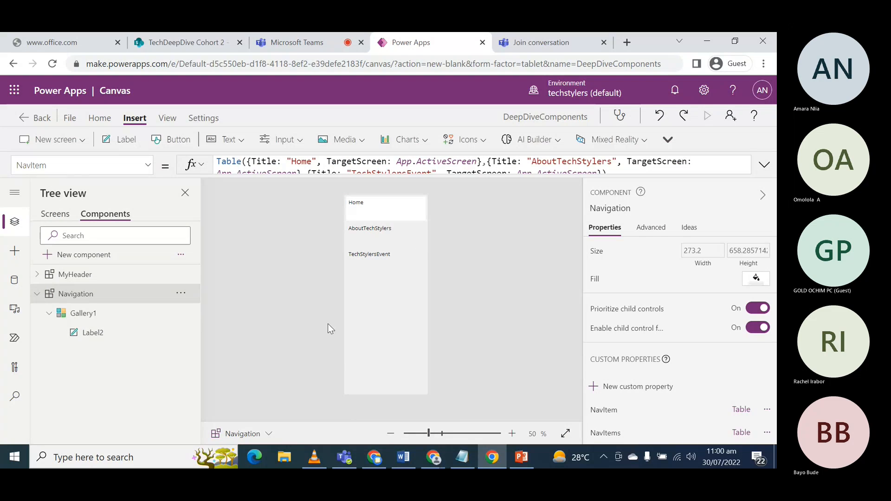
- Open the TemplateFill formula of the Navigation component's Gallery1 for editing at the ThisItem.IsSelected condition
click(93, 320)
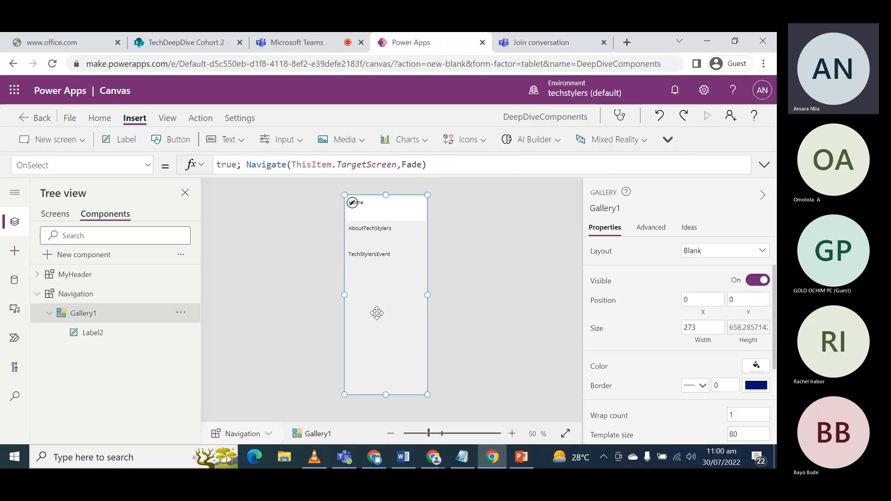
click(140, 165)
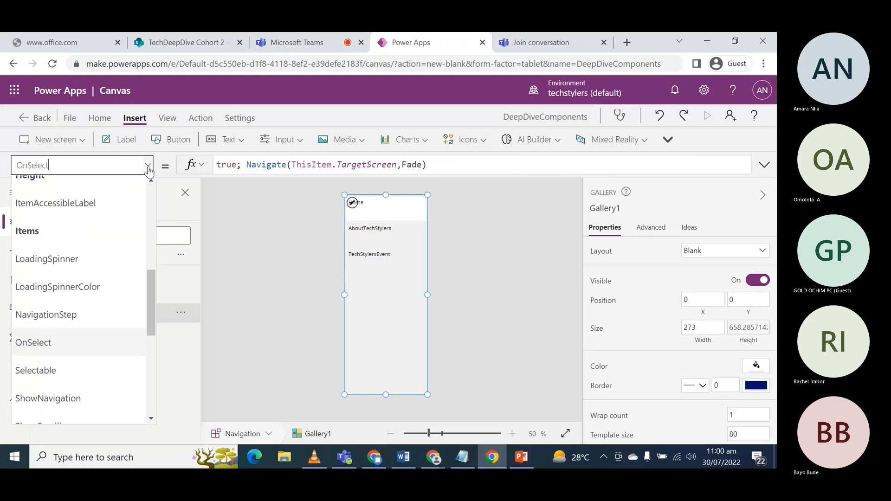
scroll(66, 346, down, 2)
scroll(66, 346, down, 3)
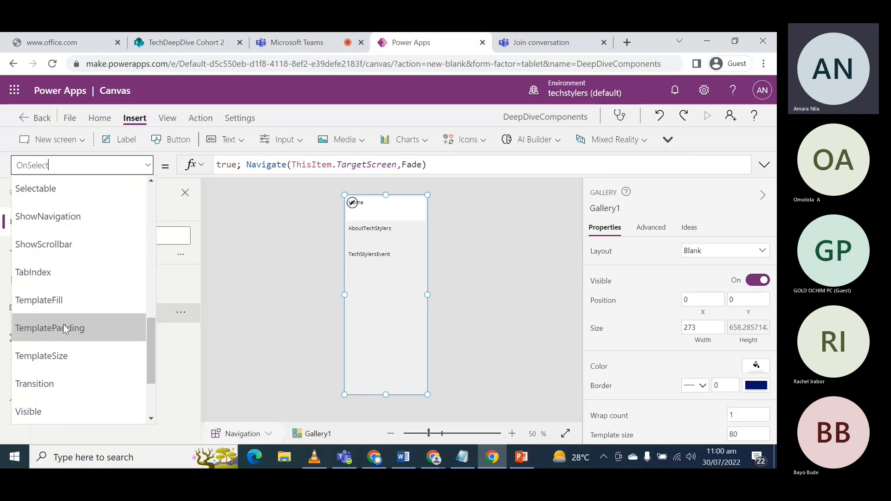
click(57, 303)
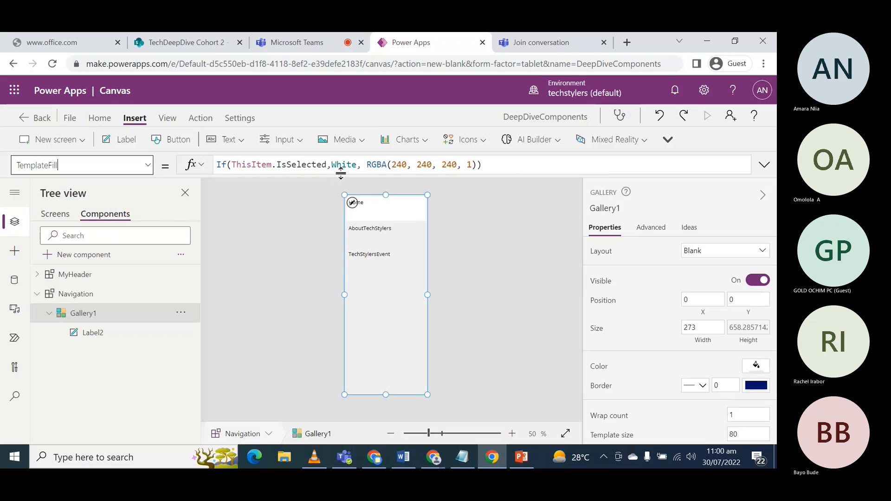
mouse_move(340, 174)
mouse_down()
mouse_move(341, 206)
mouse_move(338, 190)
mouse_up()
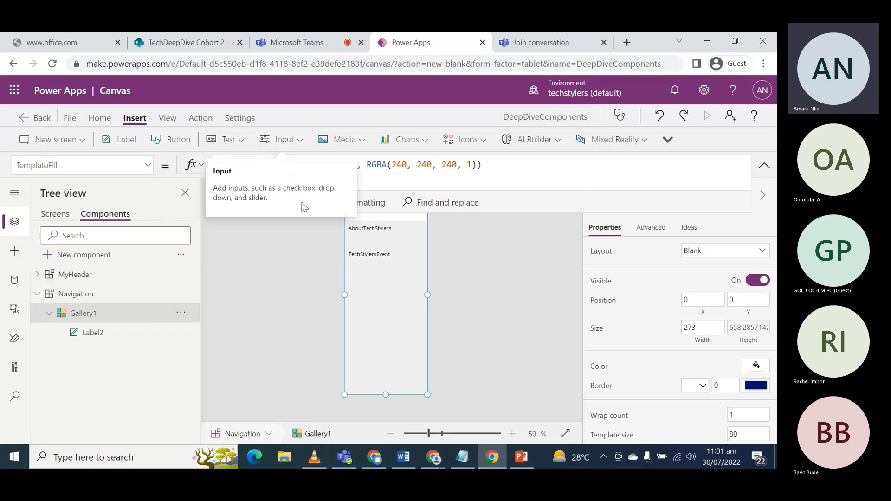
click(275, 166)
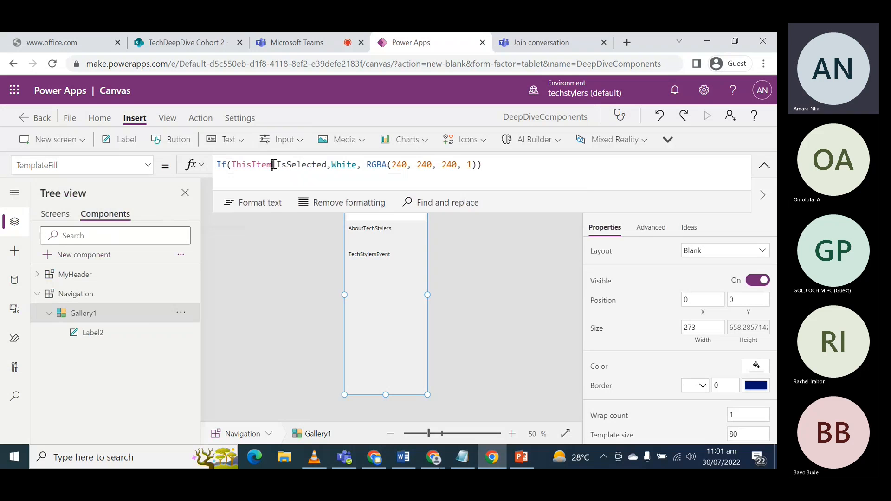
text(= )
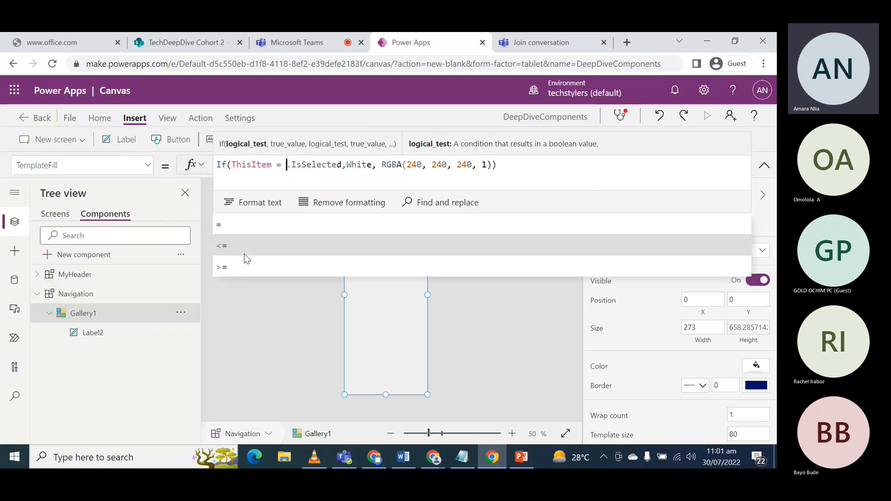
text(Title)
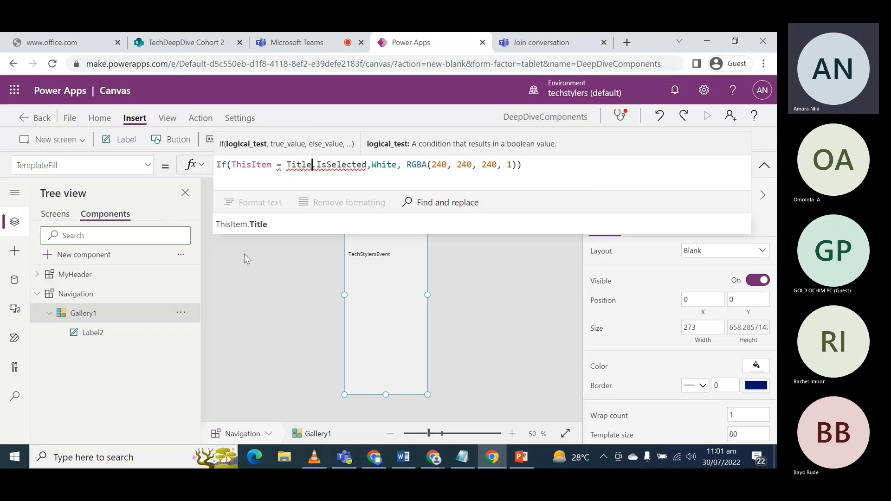
key(BackSpace)
key(BackSpace)
key(BackSpace)
key(BackSpace)
key(BackSpace)
key(BackSpace)
key(BackSpace)
key(BackSpace)
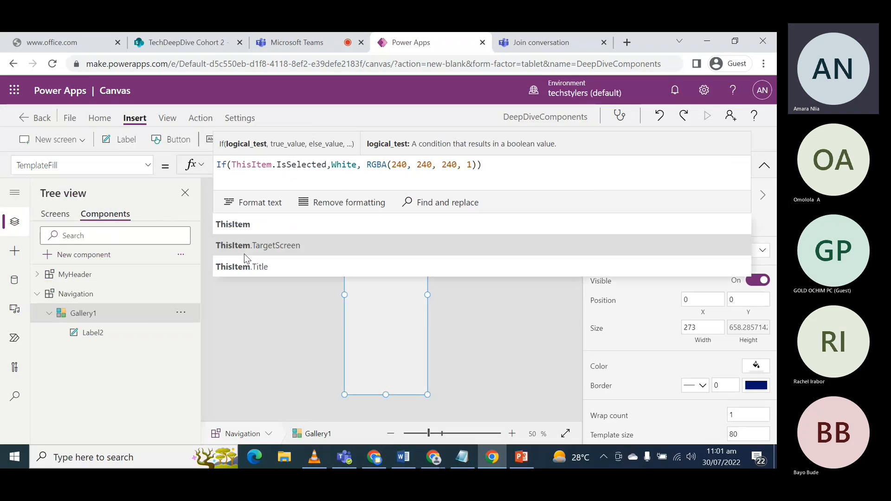
- Replace the If condition in Gallery1's TemplateFill formula with ThisItem.Title = Navigation.CurrentScreen
text(.)
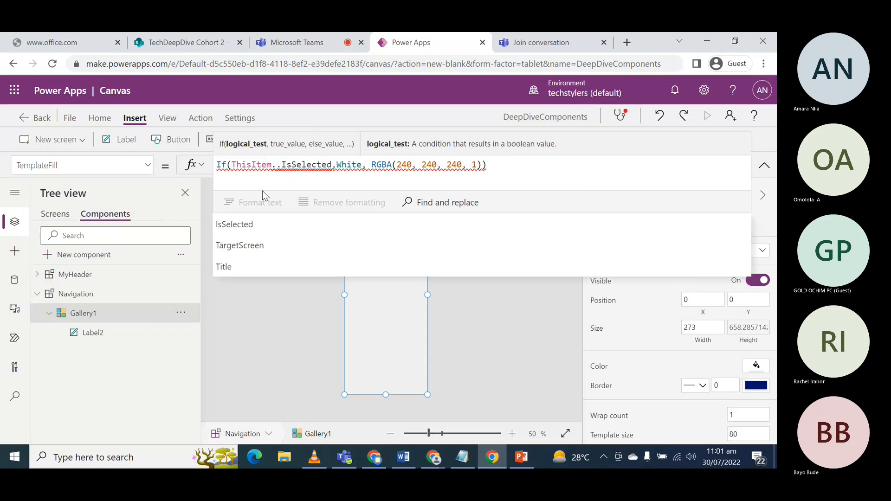
text(Ti)
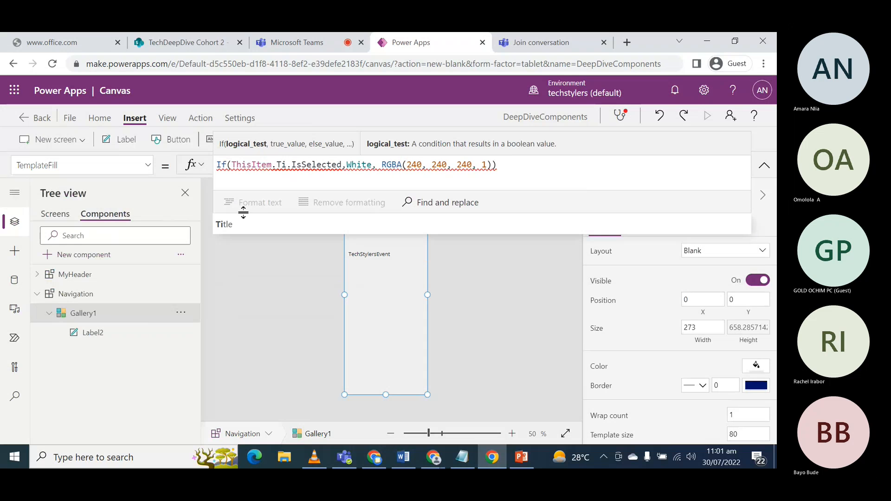
click(244, 226)
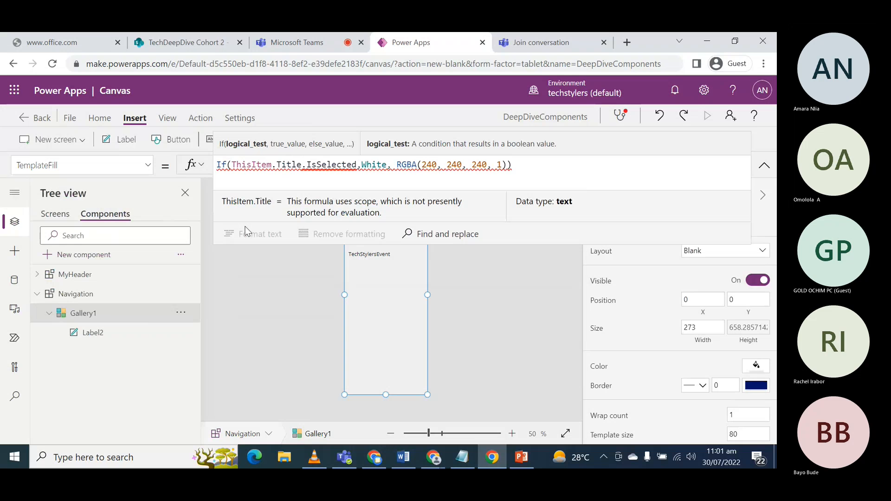
key(Delete)
text(= )
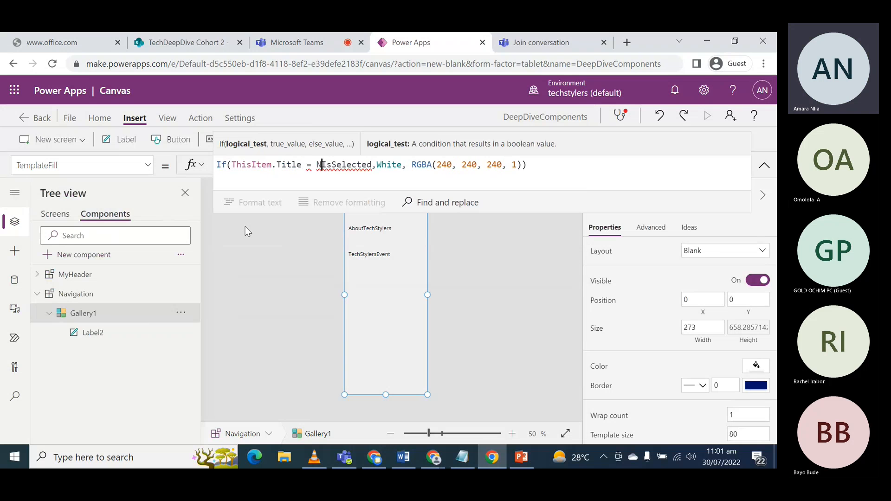
text(Navih)
key(BackSpace)
text(gatio)
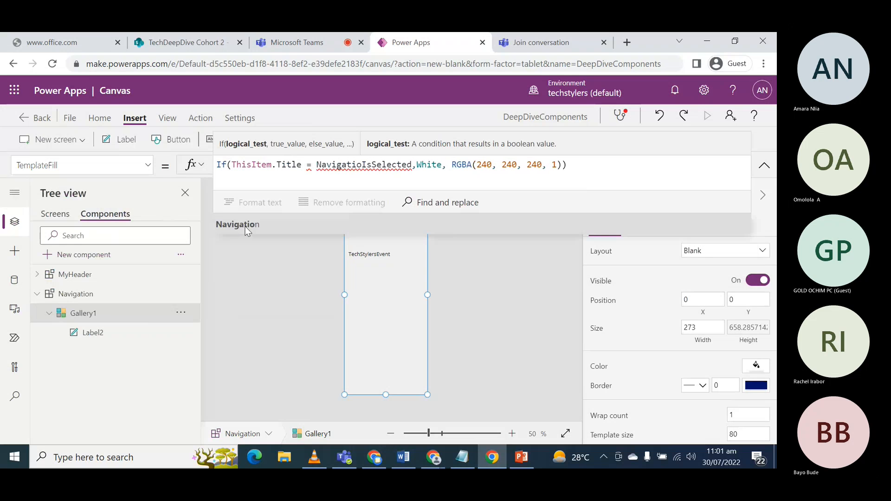
text(n.)
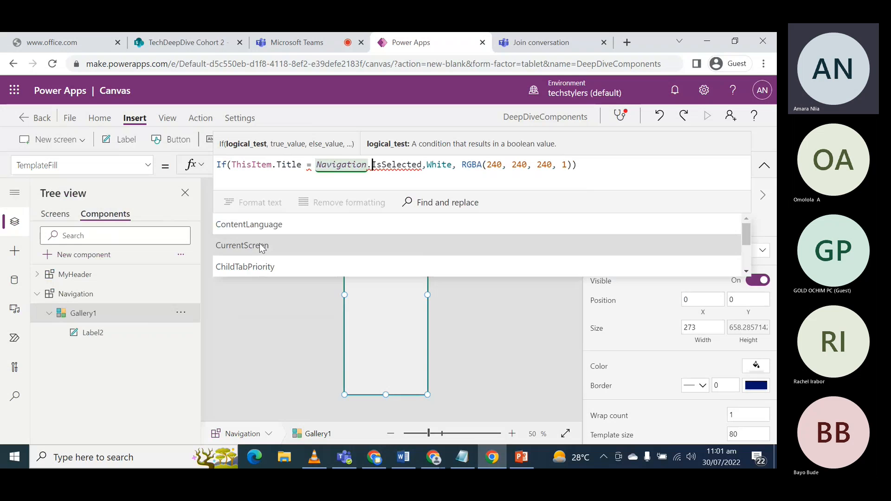
click(260, 241)
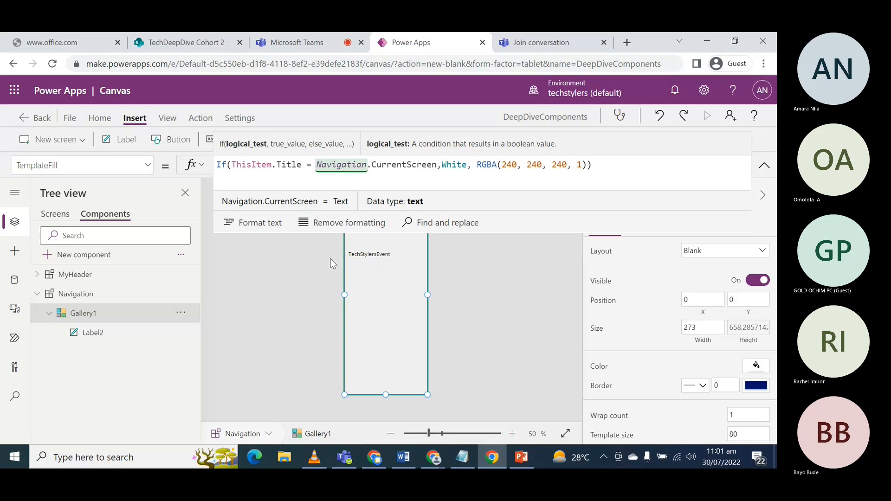
drag(361, 232, 361, 194)
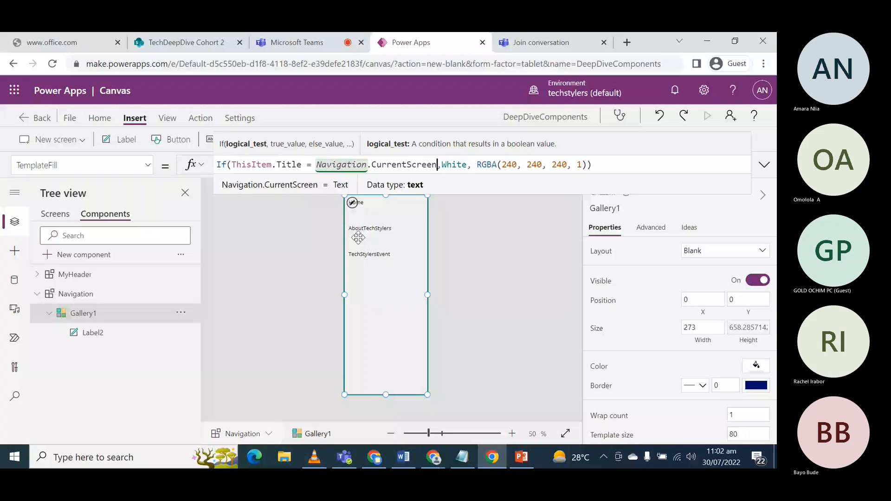
- Open the CurrentScreen value of Navigation_2 on the AboutTechStylers screen for editing
click(55, 215)
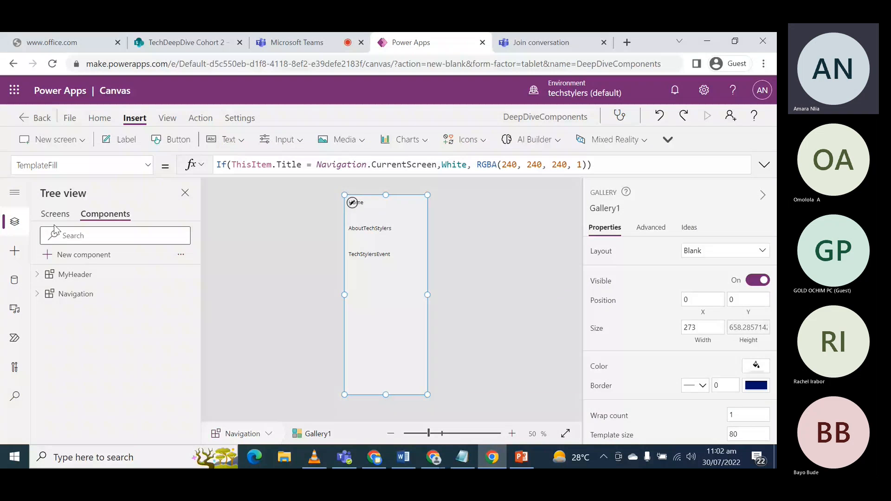
click(54, 214)
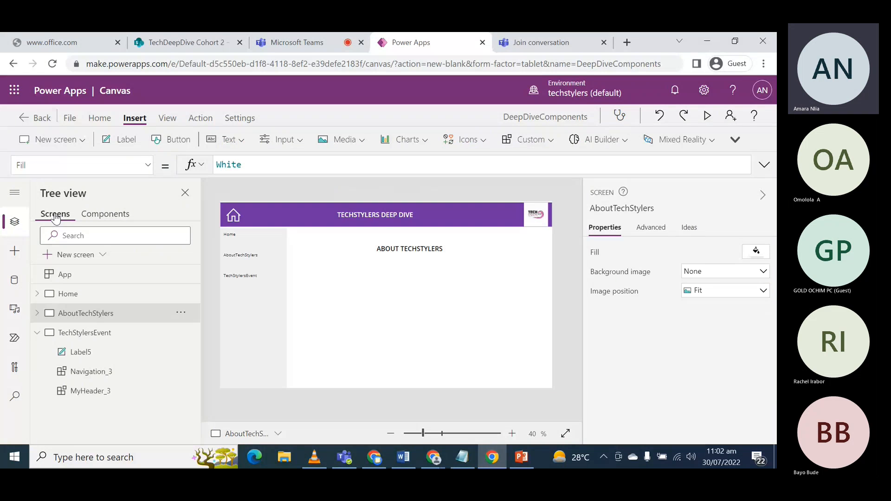
click(84, 314)
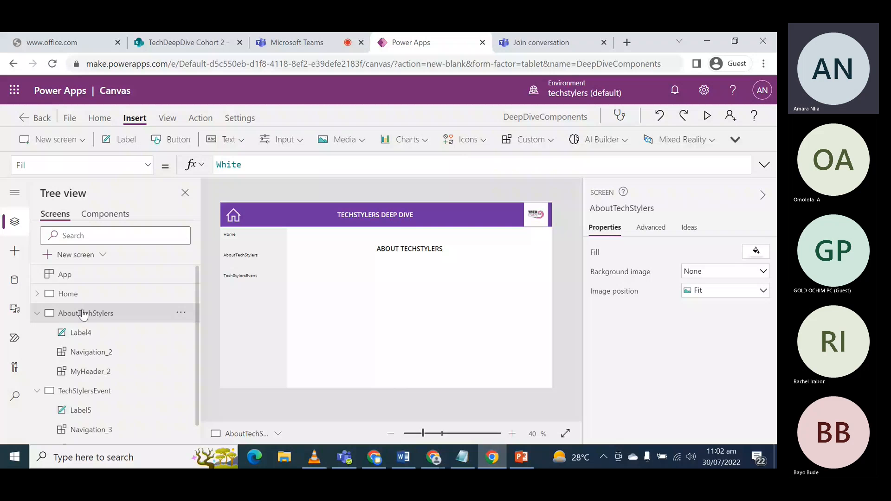
click(91, 352)
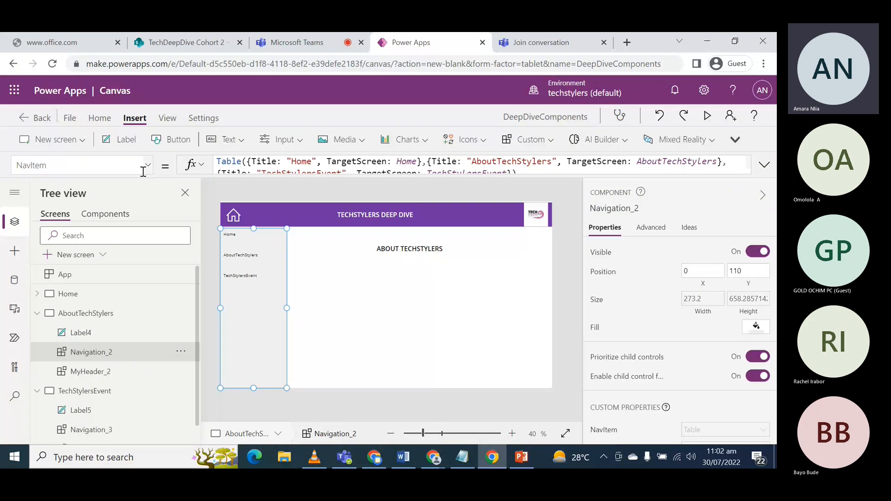
click(143, 170)
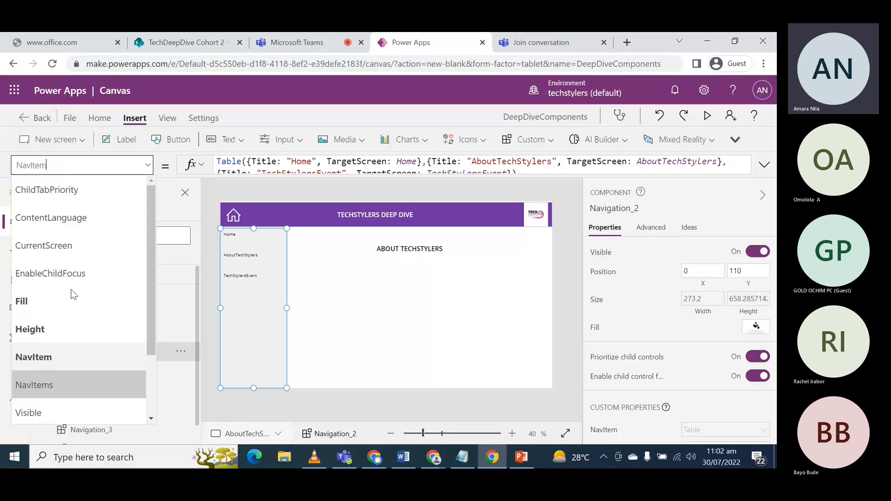
click(106, 246)
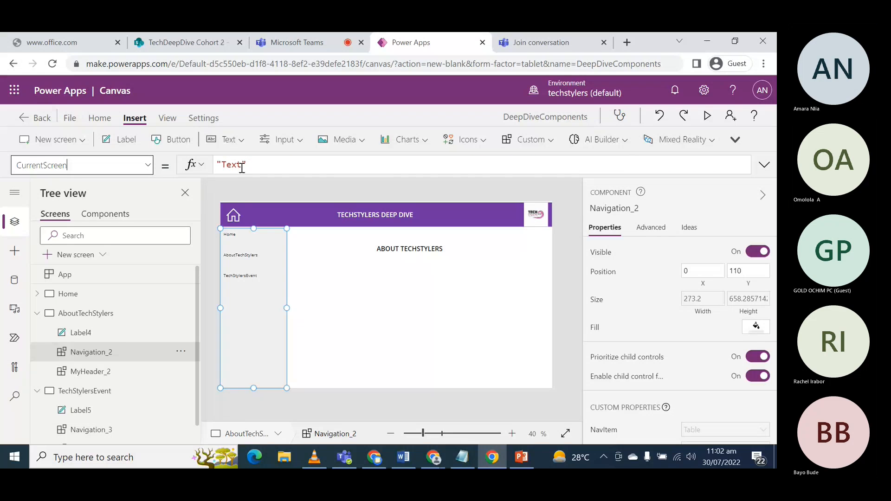
double_click(240, 165)
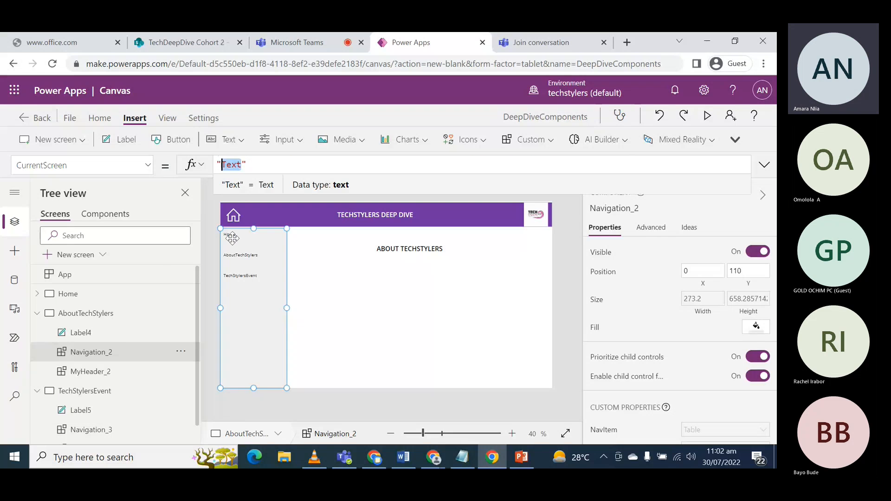
text(Home)
key(BackSpace)
key(BackSpace)
key(BackSpace)
key(BackSpace)
- Set the CurrentScreen property of the AboutTechStylers screen's Navigation_2 to "About TechStylers"
text(ABOUT)
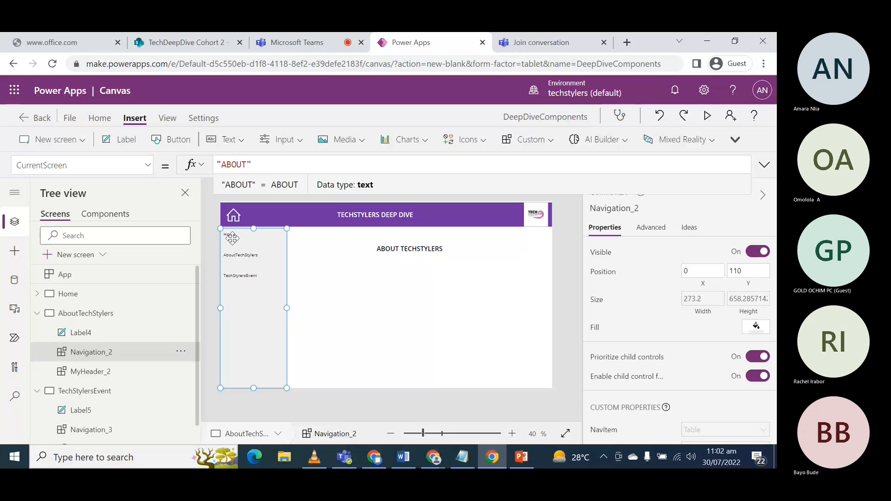
key(BackSpace)
key(BackSpace)
key(BackSpace)
key(BackSpace)
text(bo)
text(ut T)
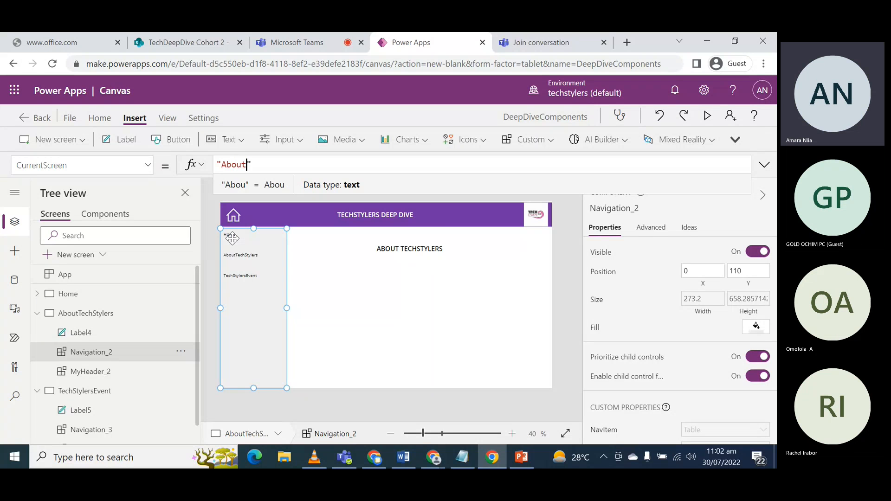
text(echS)
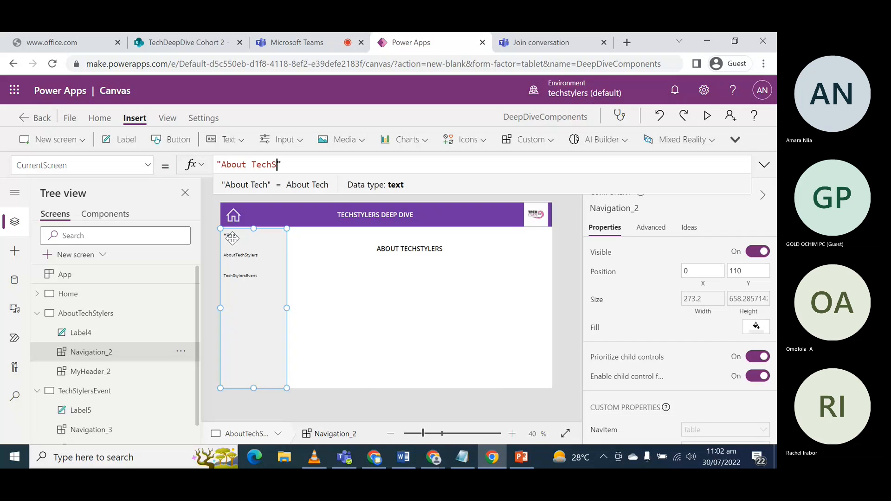
text(tylers)
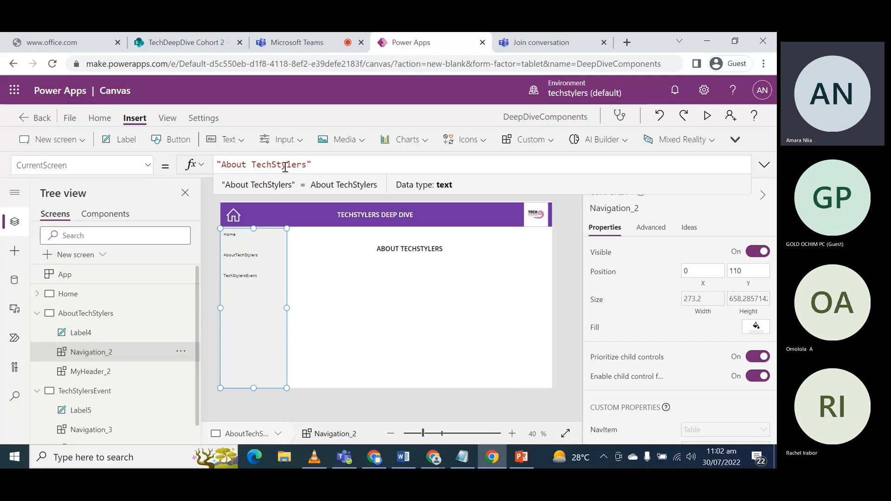
click(310, 296)
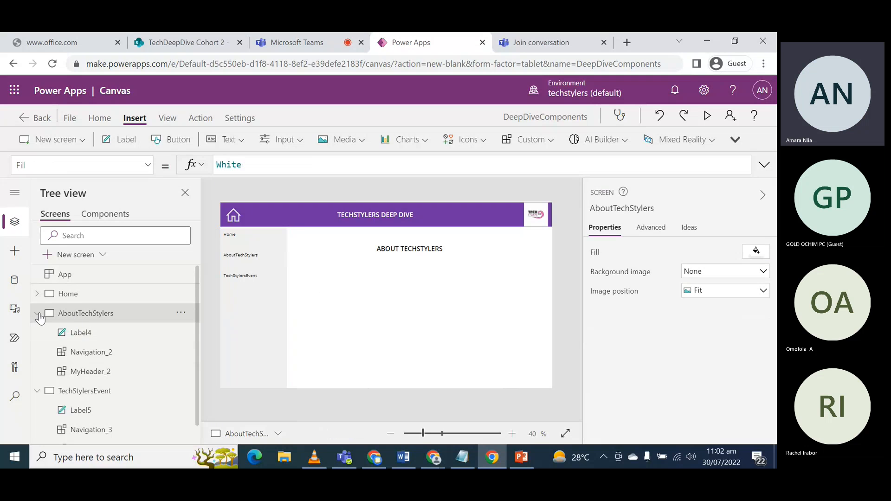
- Set the CurrentScreen property of Navigation_1 on the Home screen to "Home"
click(37, 313)
click(69, 297)
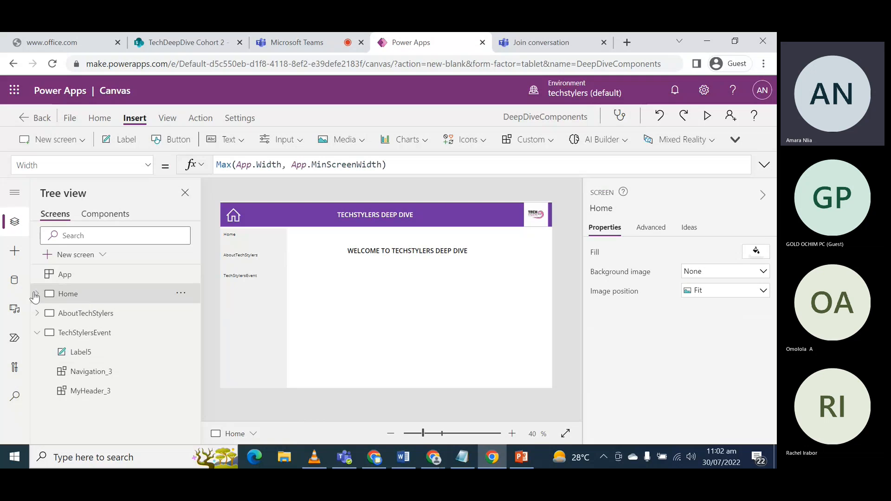
click(38, 294)
click(87, 337)
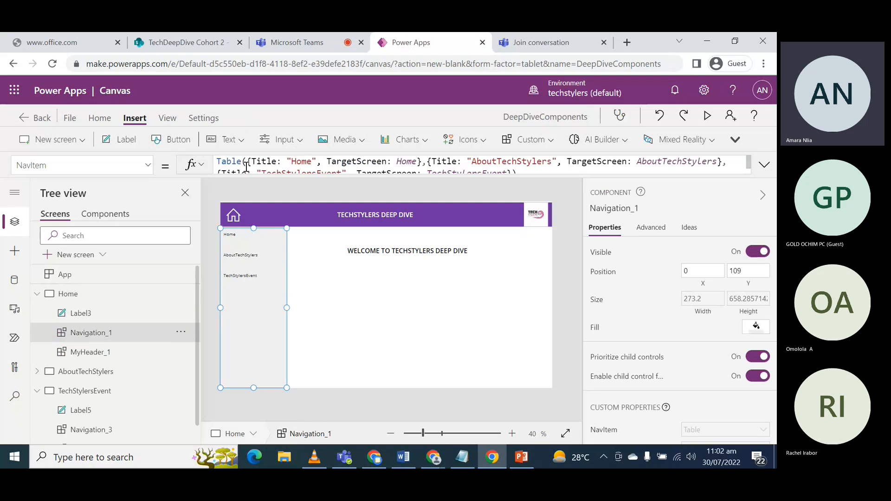
click(145, 166)
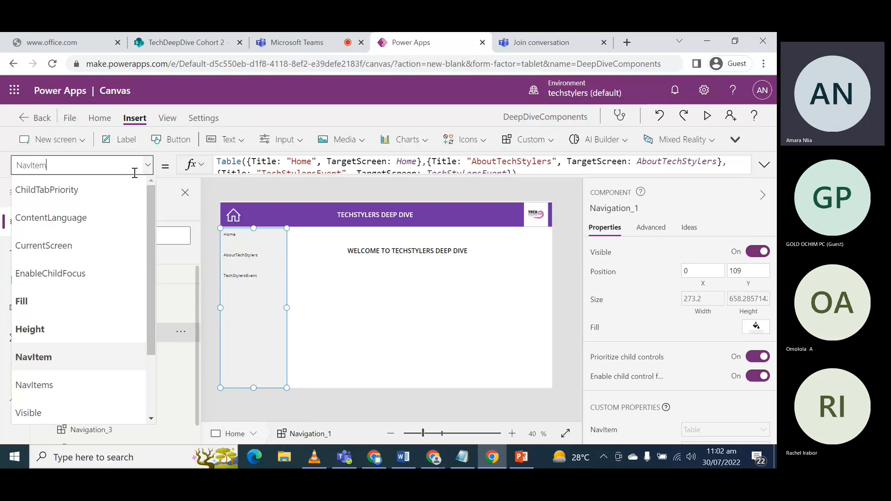
click(65, 244)
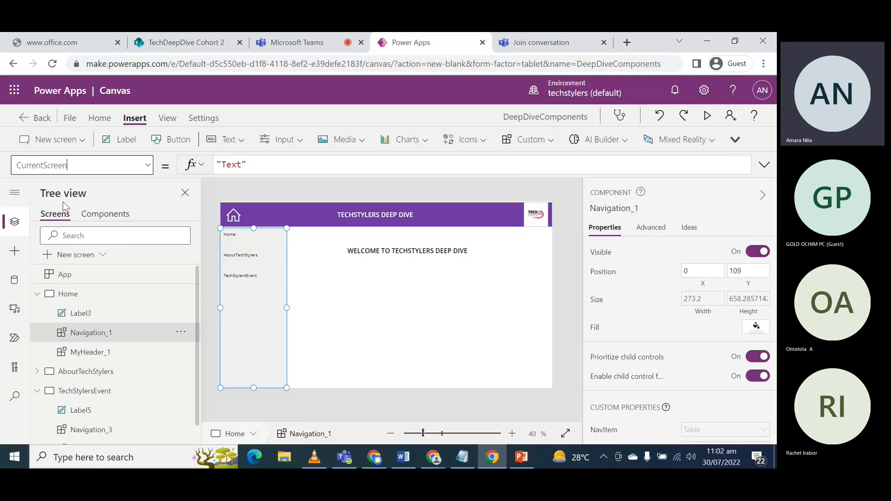
double_click(241, 167)
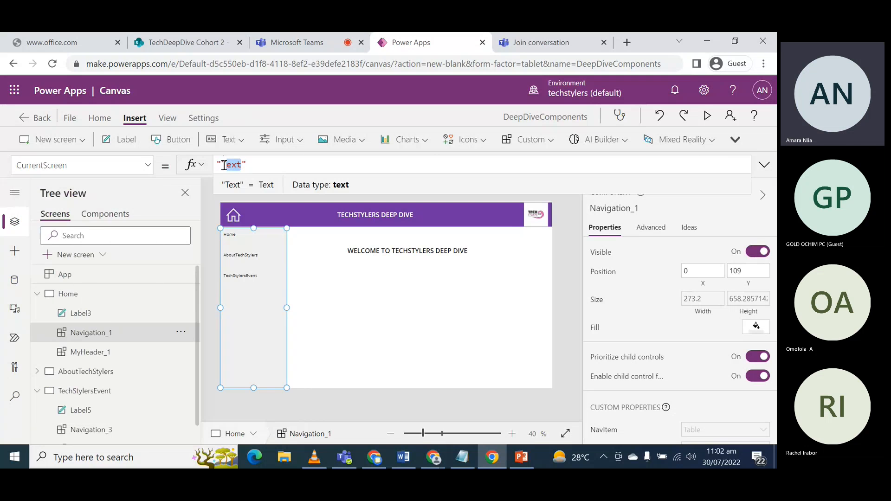
text(Home)
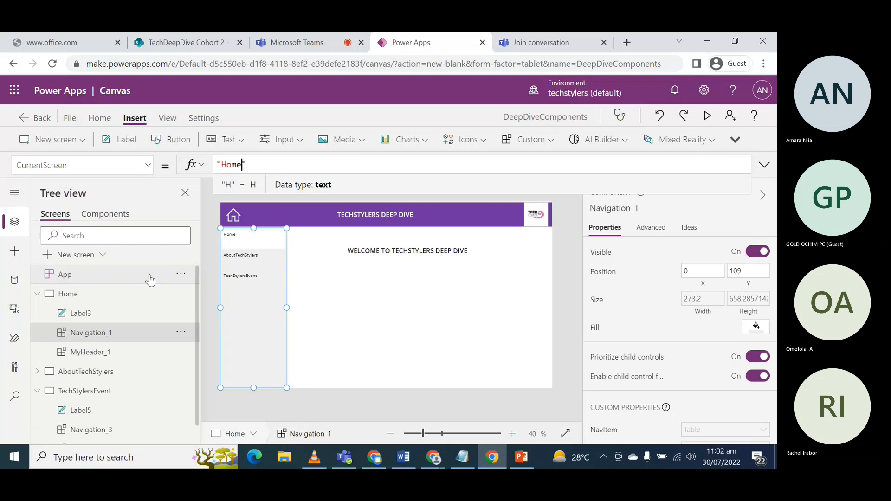
- Set the CurrentScreen property of Navigation_3 on the TechStylersEvent screen to "TechStylersEvent"
click(37, 294)
click(63, 333)
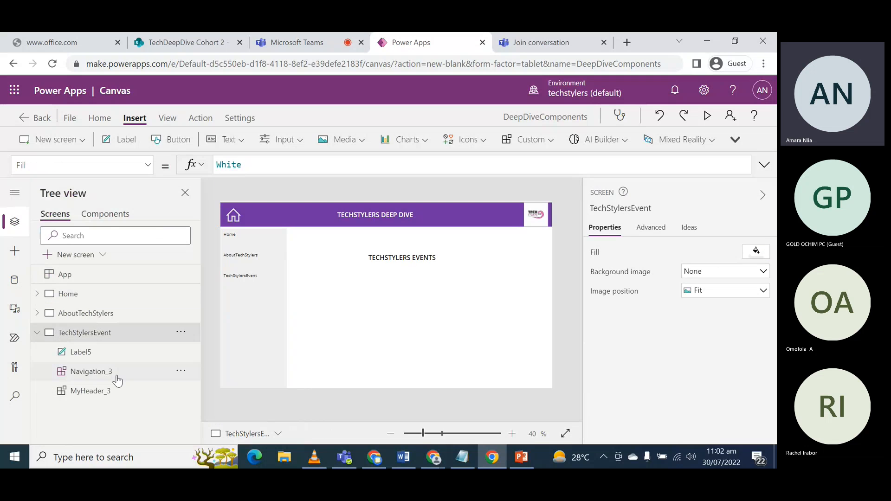
click(147, 165)
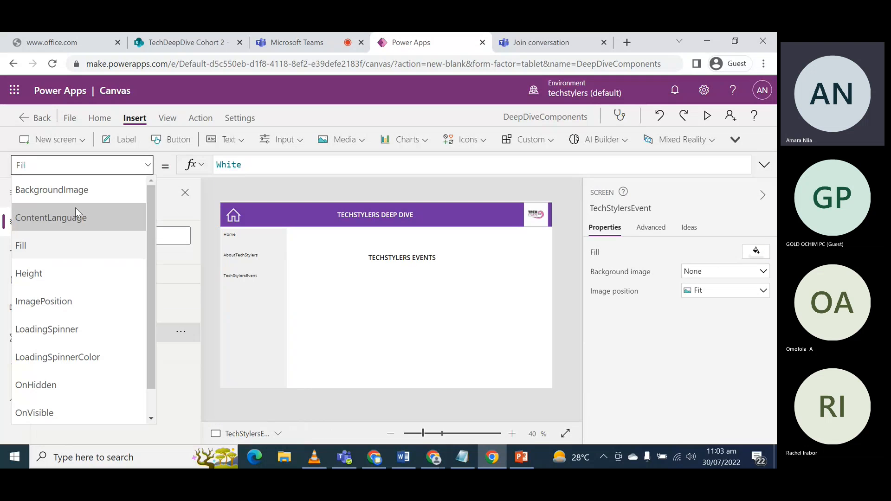
scroll(38, 381, down, 1)
scroll(50, 356, up, 1)
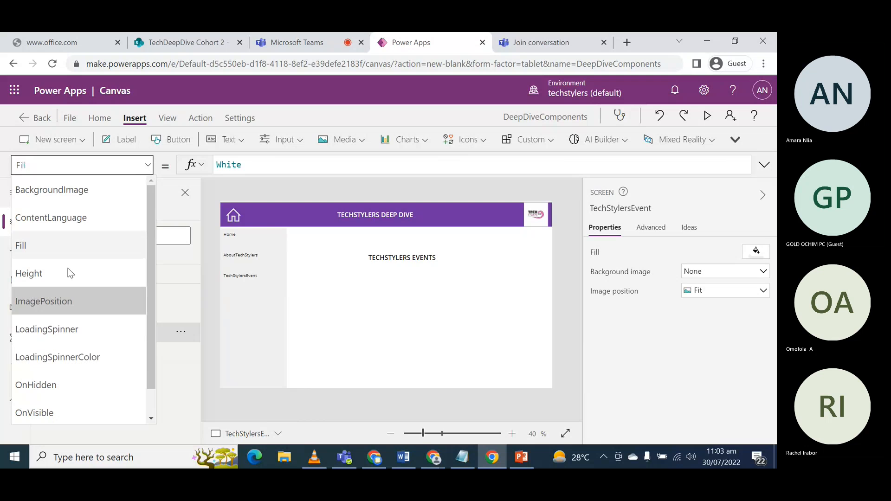
click(249, 338)
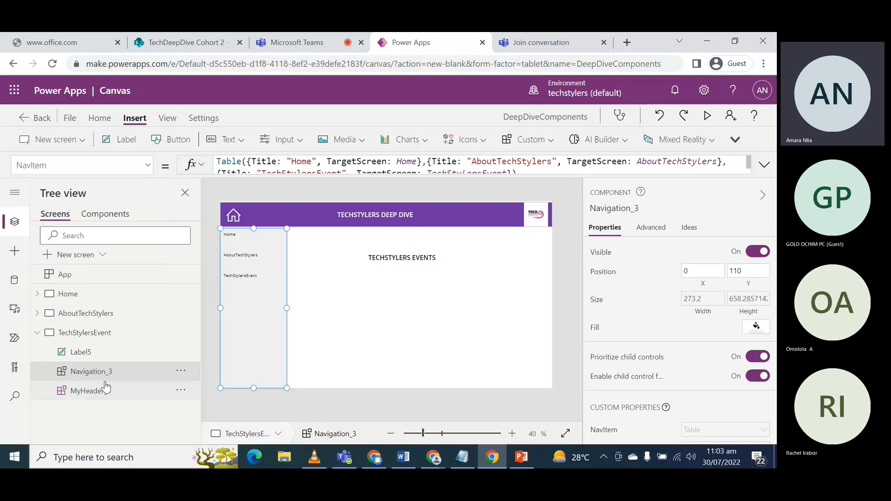
click(141, 166)
click(45, 245)
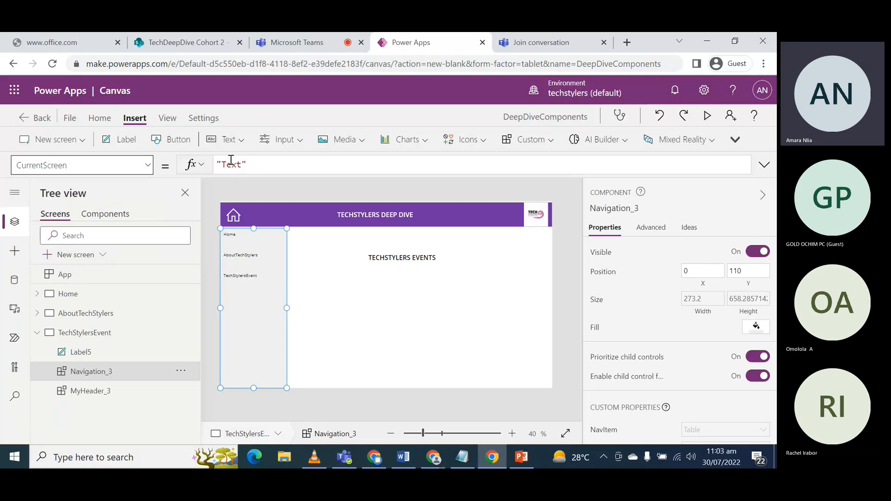
double_click(241, 164)
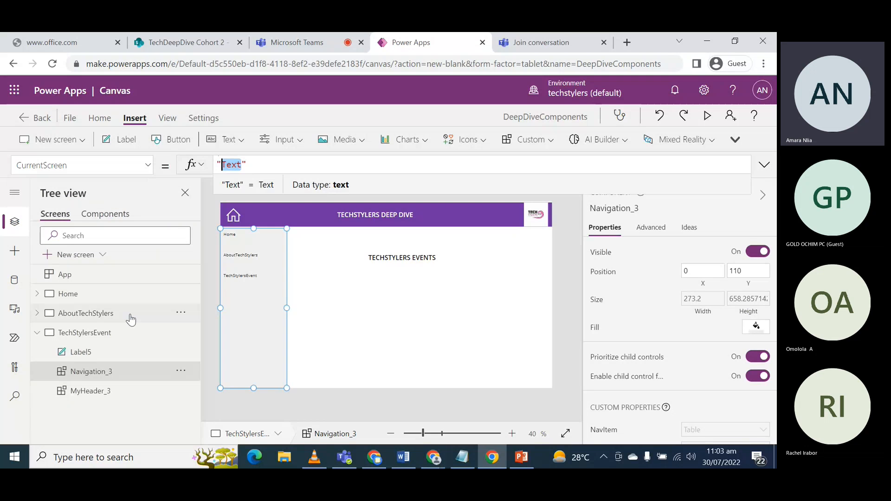
text(TechSt)
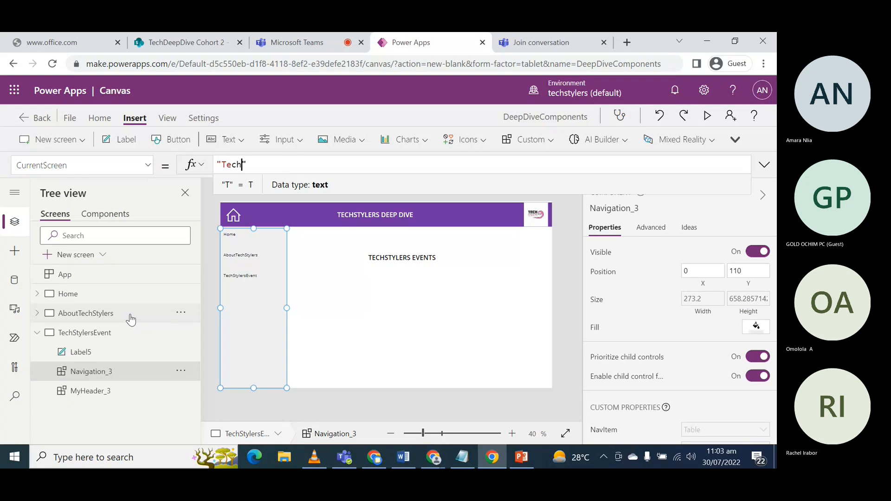
text(ylersEvent)
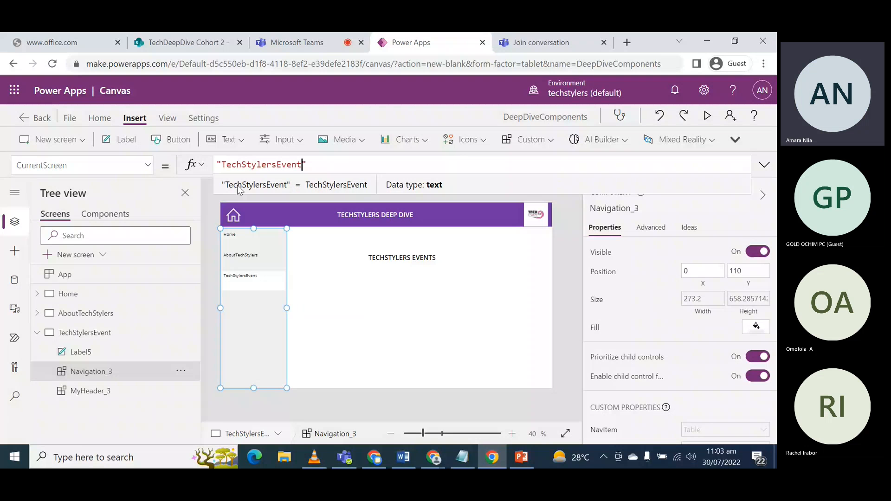
click(37, 332)
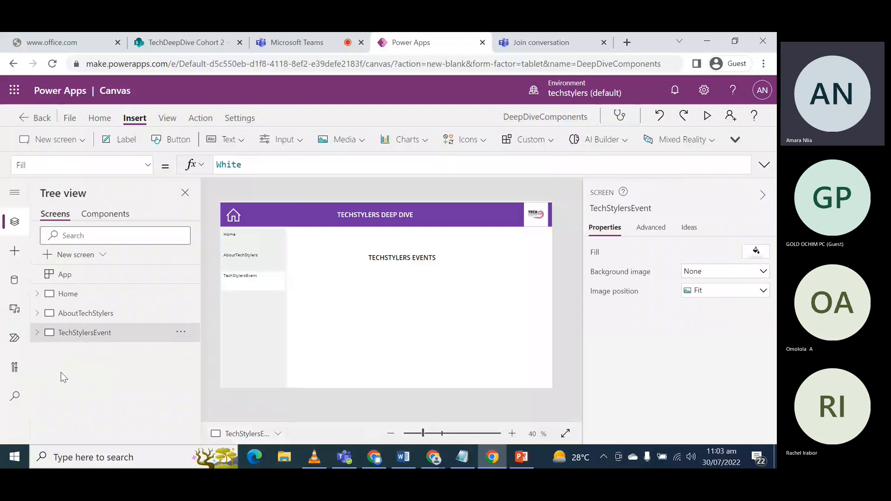
- Preview the app, visit the Home, AboutTechStylers and TechStylersEvent items to check the highlighting, and close the preview
click(706, 119)
click(111, 175)
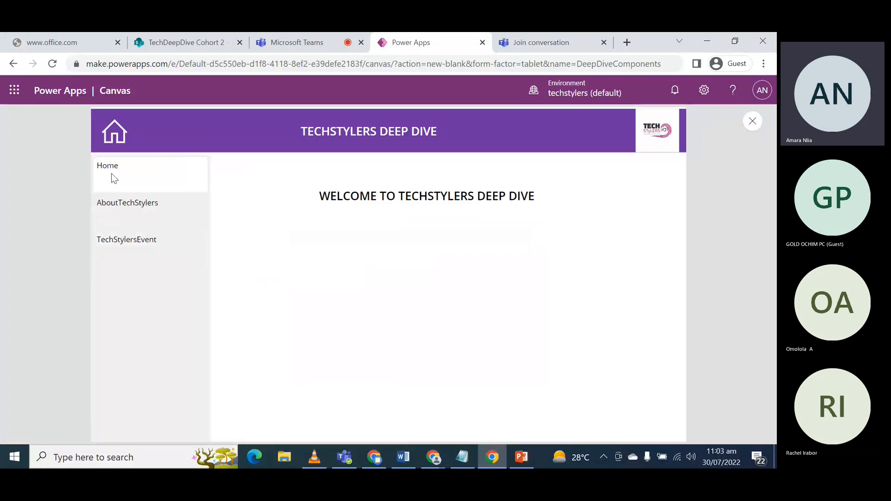
click(111, 200)
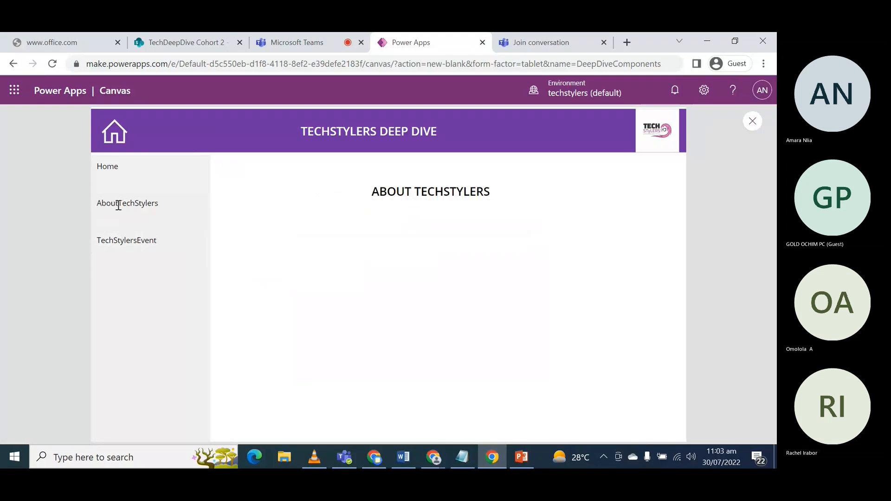
click(124, 239)
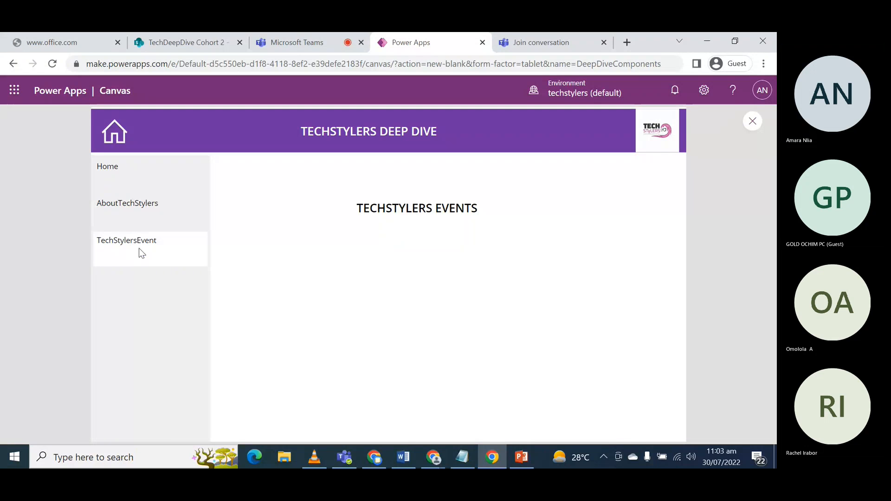
click(156, 205)
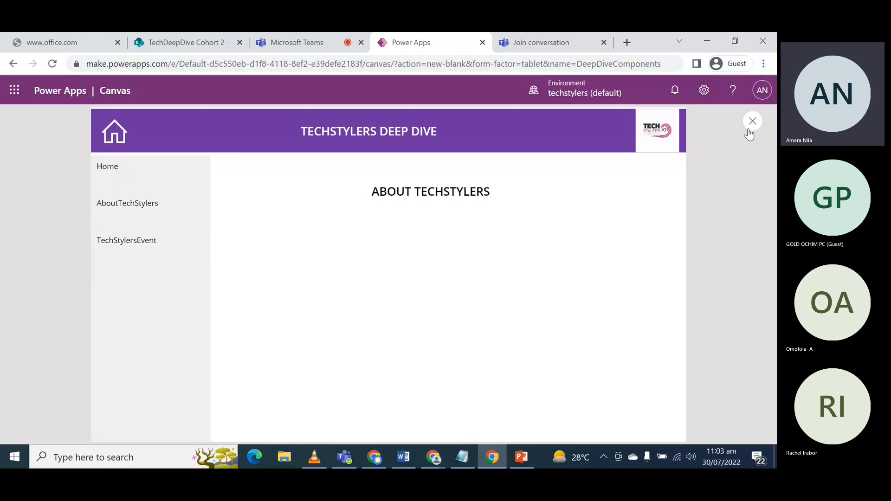
click(752, 121)
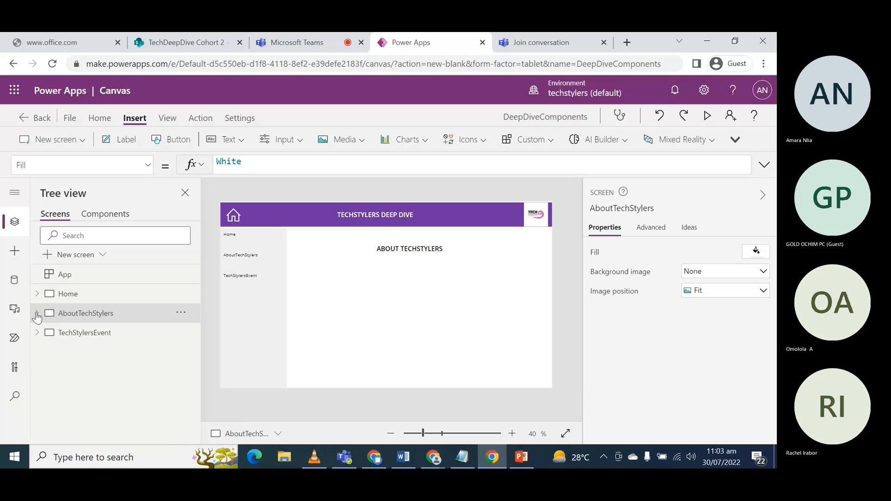
- Set the CurrentScreen property of Navigation_2 on the AboutTechStylers screen to "AboutTechStylers"
click(37, 314)
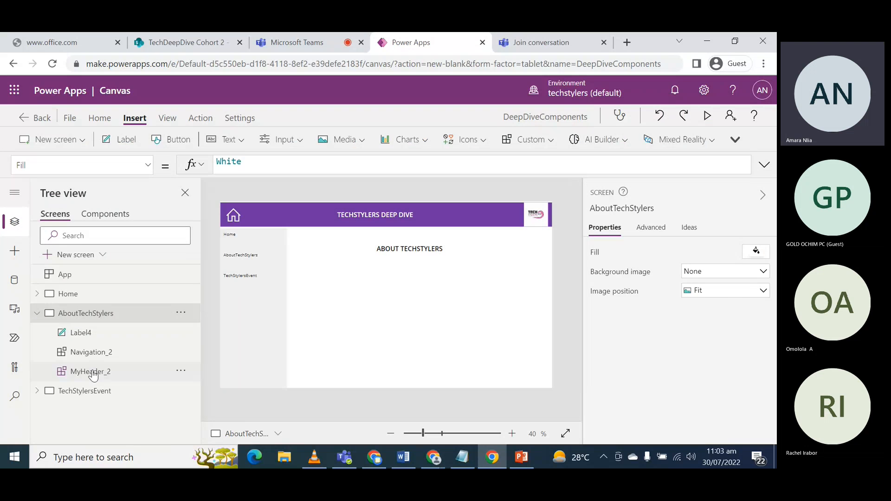
click(89, 354)
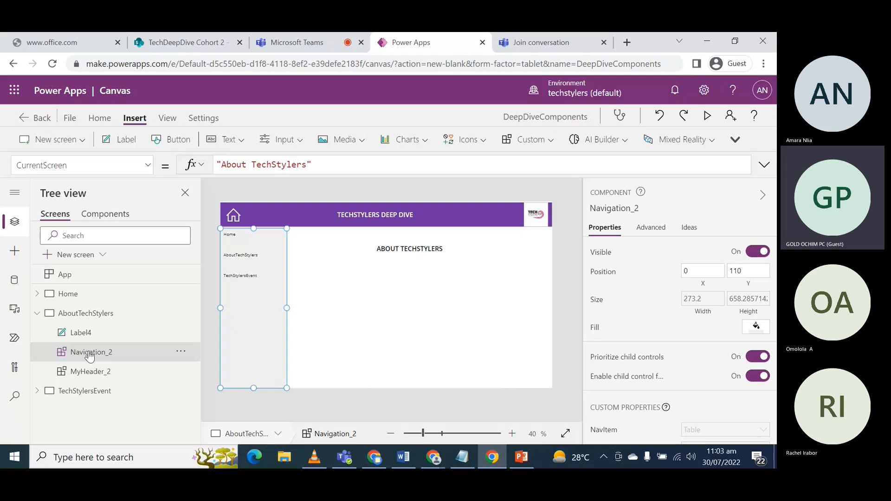
click(252, 165)
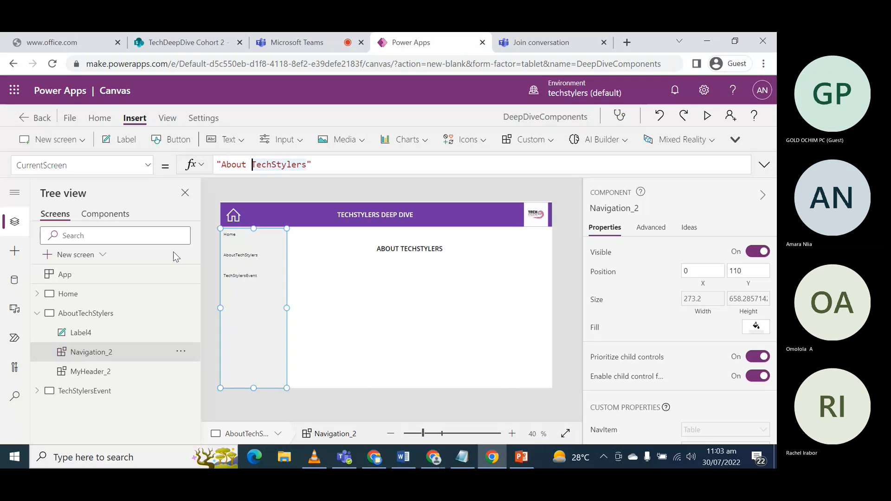
key(BackSpace)
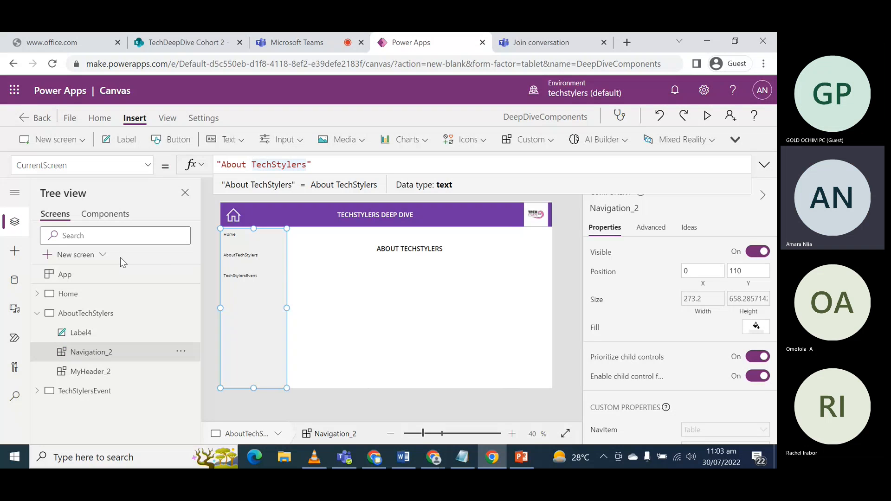
click(37, 314)
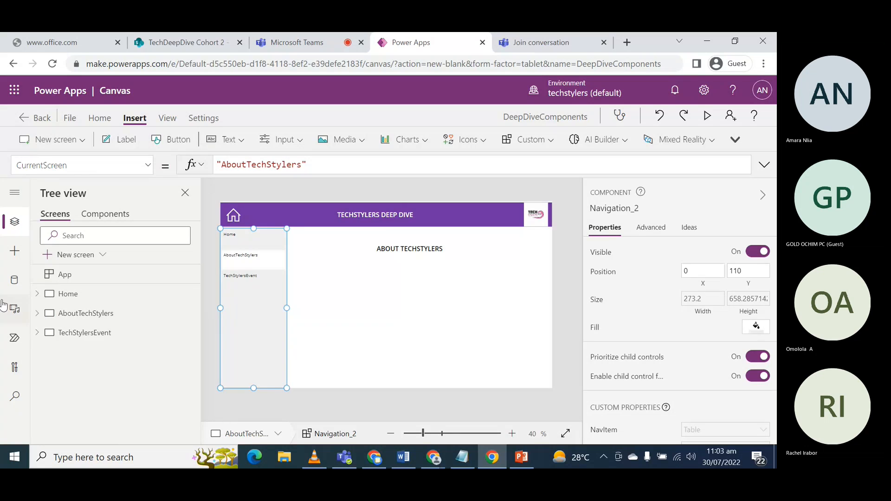
- Preview the app, visit Home, AboutTechStylers and TechStylersEvent to check each item's highlighting, and close the preview
key(F5)
click(125, 169)
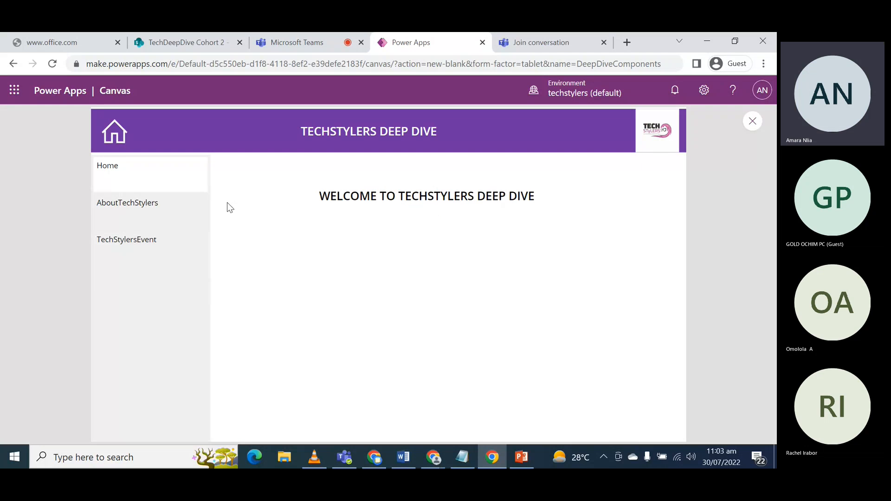
click(144, 203)
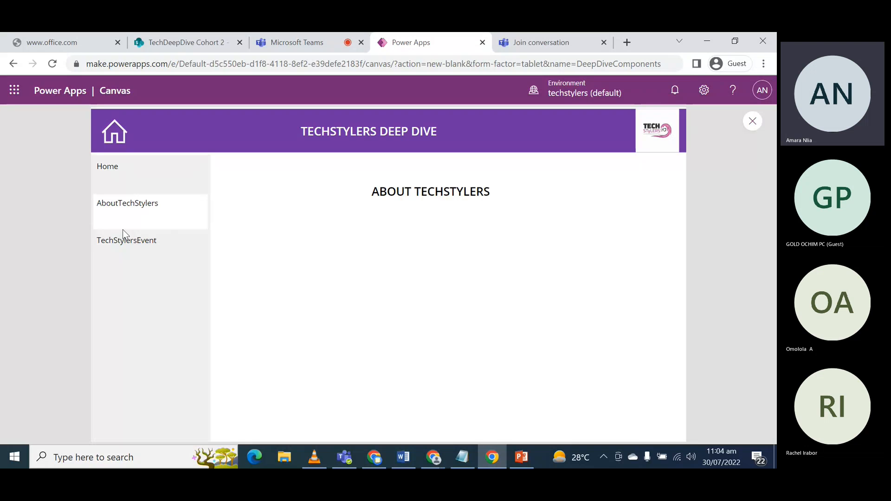
click(130, 242)
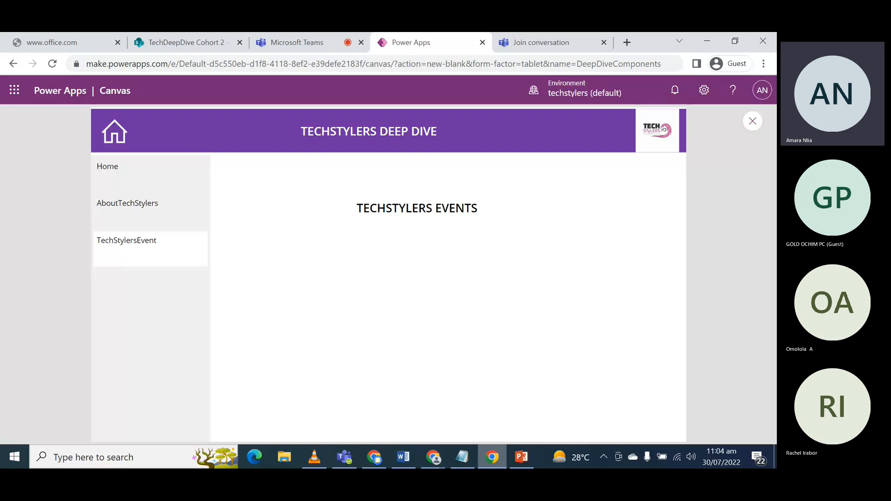
click(751, 122)
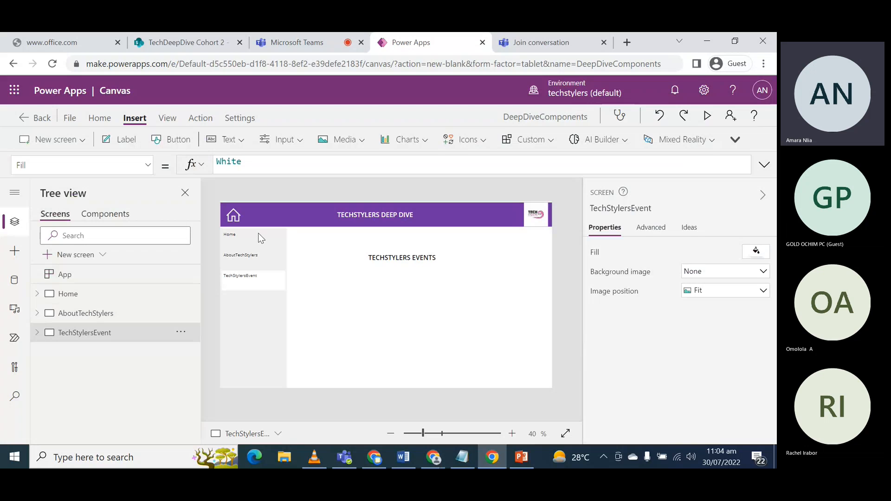
- Inspect Navigation_3's CurrentScreen value and compare the navigation highlighting on the app's screens in the editor
click(249, 246)
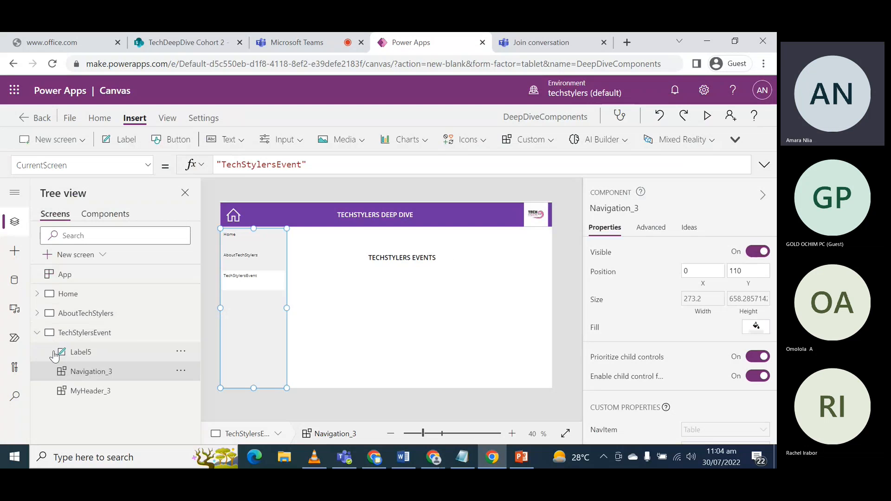
click(37, 332)
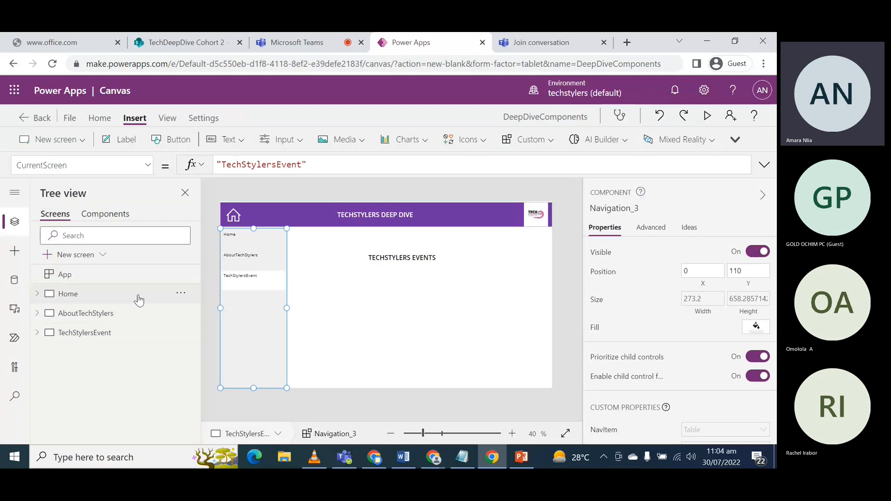
click(107, 300)
click(91, 316)
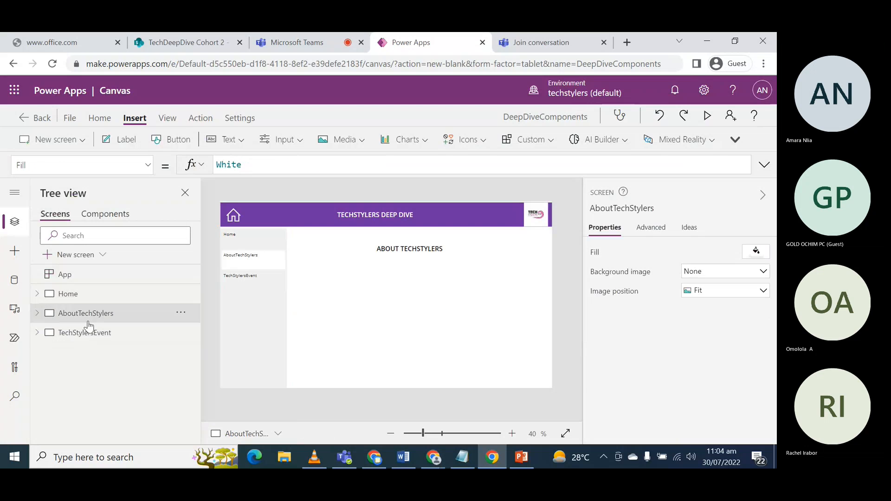
click(88, 332)
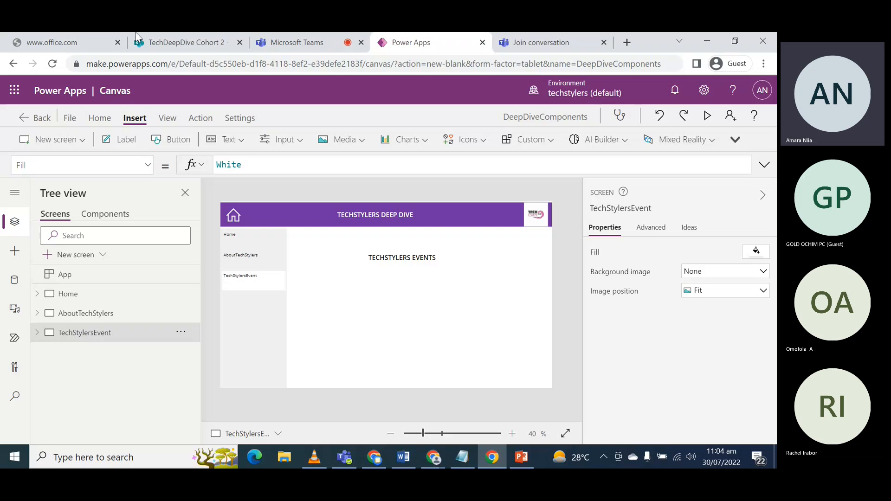
- Switch to the Microsoft Teams meeting, raise the volume, admit the guest waiting in the lobby, and return to Power Apps
click(291, 43)
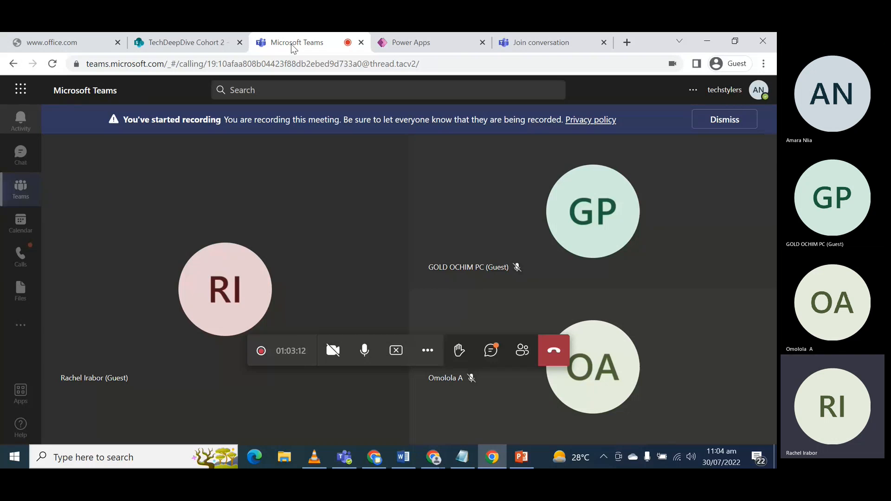
key(XF86AudioRaiseVolume)
key(XF86AudioRaiseVolume)
key(XF86AudioRaiseVolume)
key(XF86AudioRaiseVolume)
key(XF86AudioRaiseVolume)
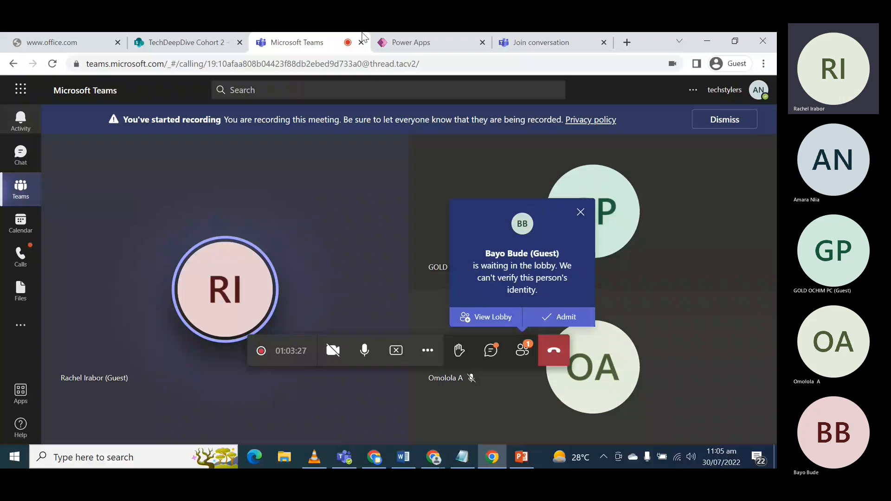
click(570, 324)
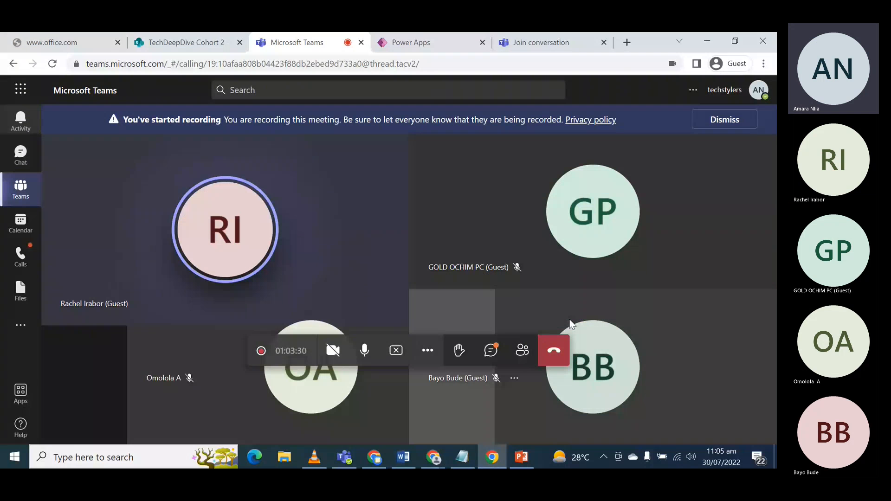
click(409, 46)
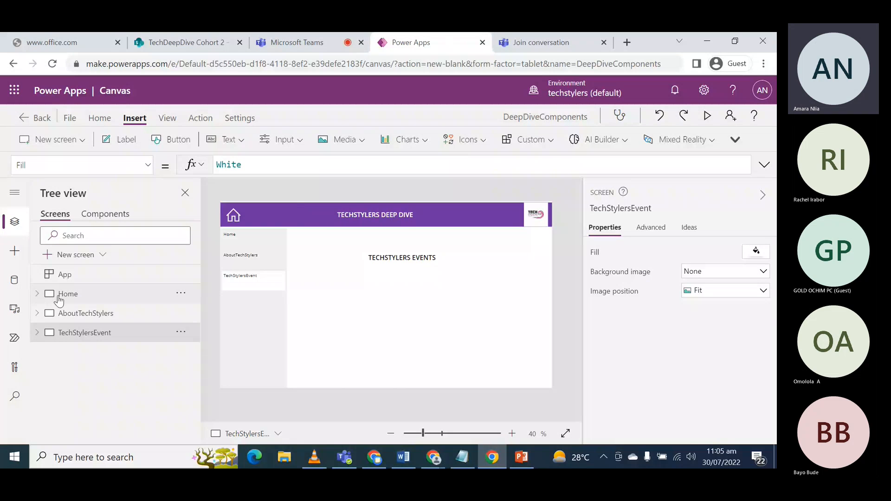
- Create a new component and set its size to 1366 wide and 500 high
click(105, 214)
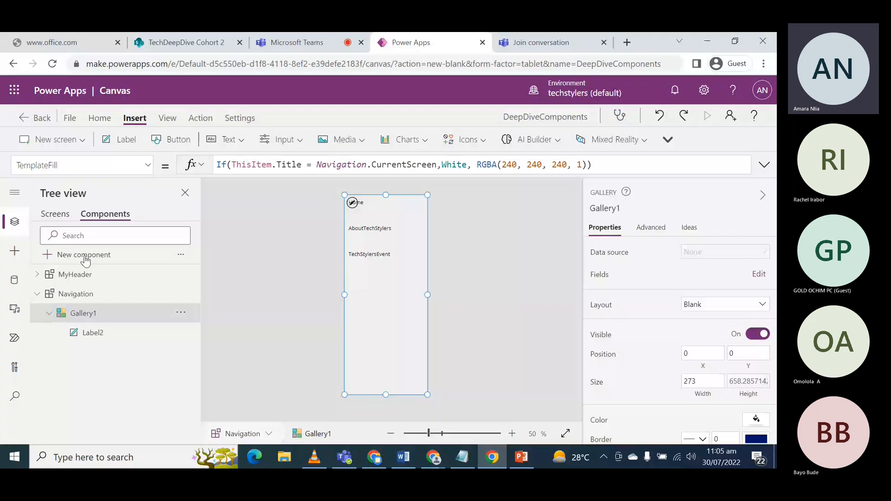
click(85, 256)
click(700, 300)
key(ctrl+a)
text(136)
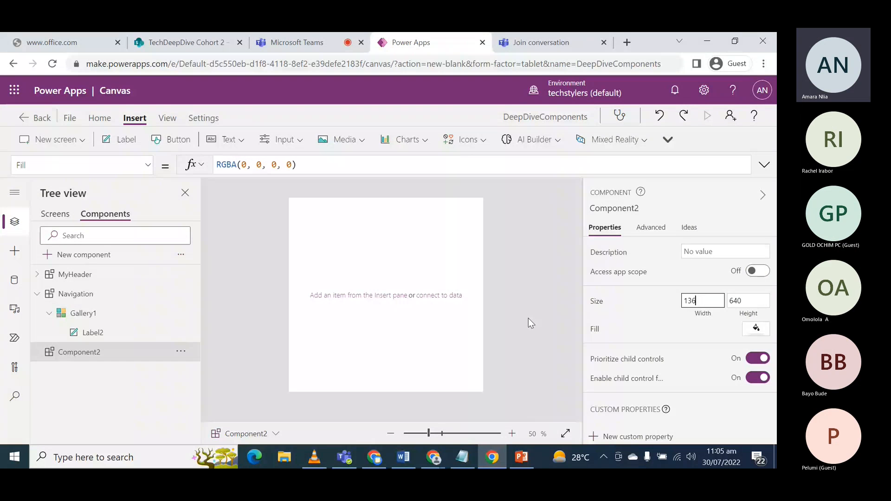
text(6)
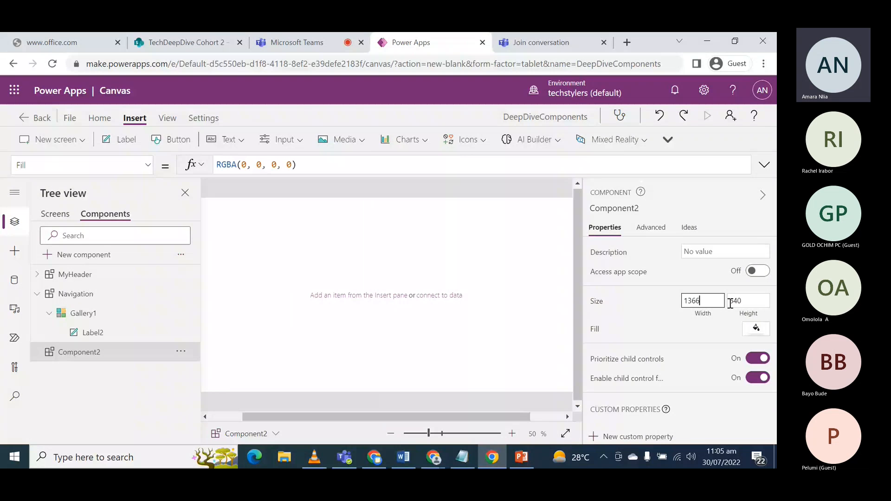
click(748, 302)
key(BackSpace)
key(BackSpace)
key(BackSpace)
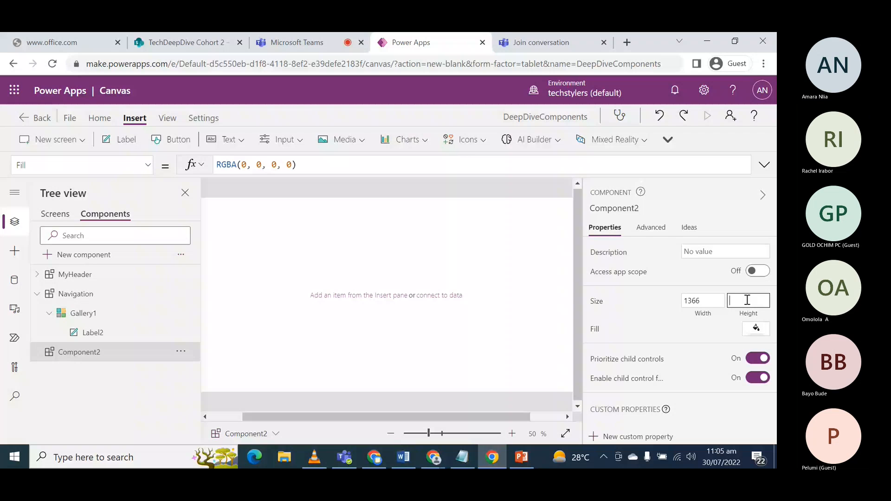
text(500)
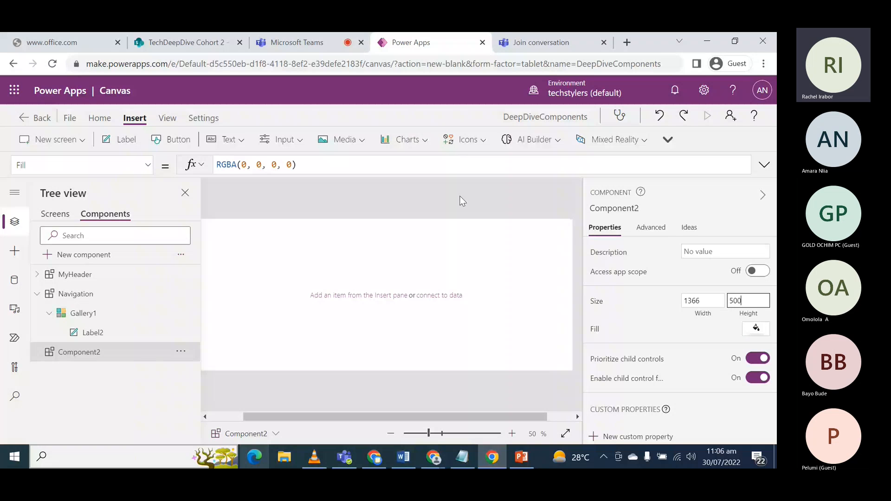
- Save the app to the cloud as DeepDiveComponents and open its sharing settings
click(70, 118)
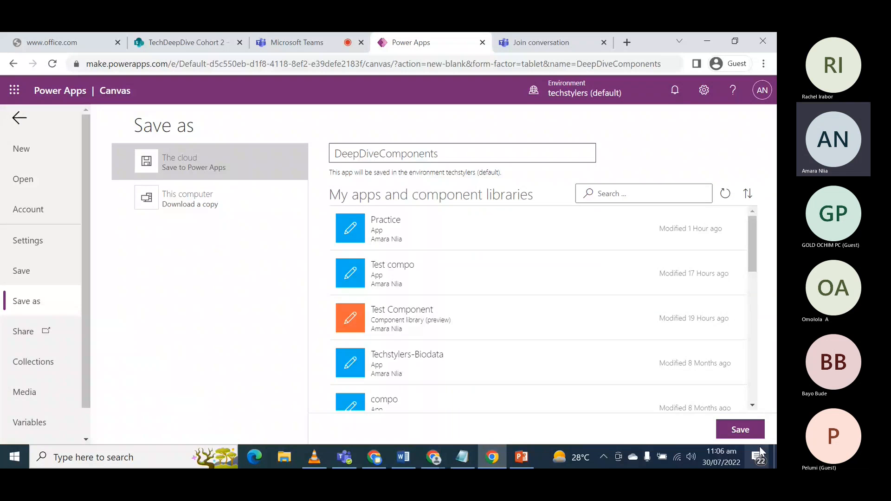
click(740, 429)
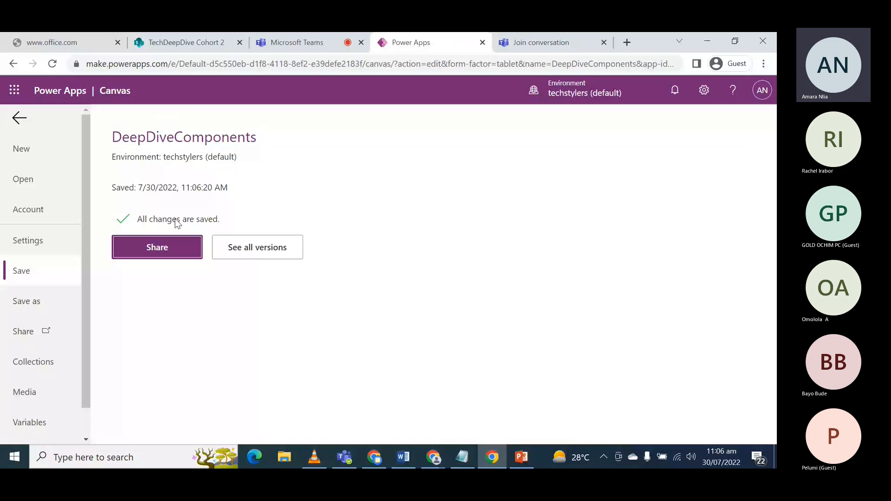
click(149, 243)
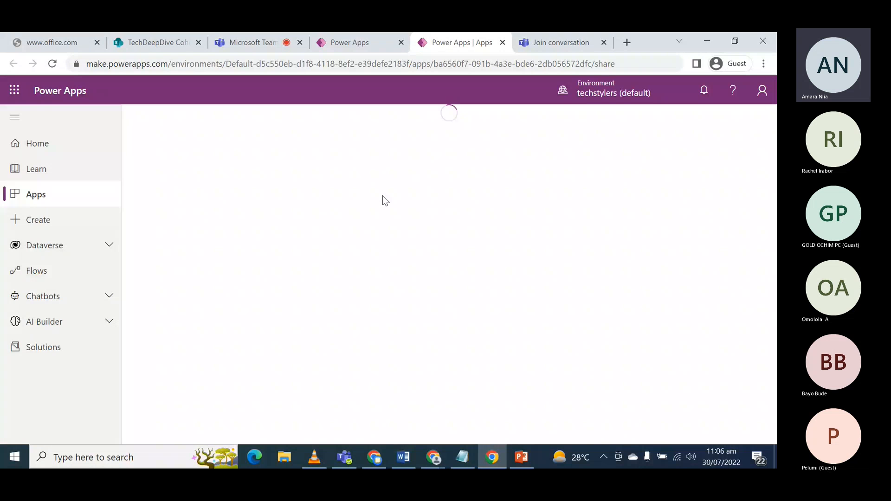
- Share DeepDiveComponents with the meeting participant's account as Co-owner and close the sharing settings
click(106, 156)
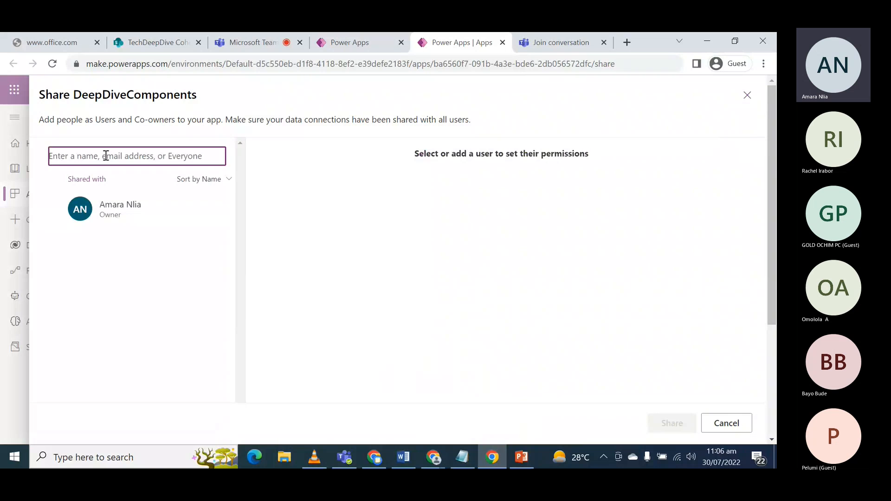
text(omol)
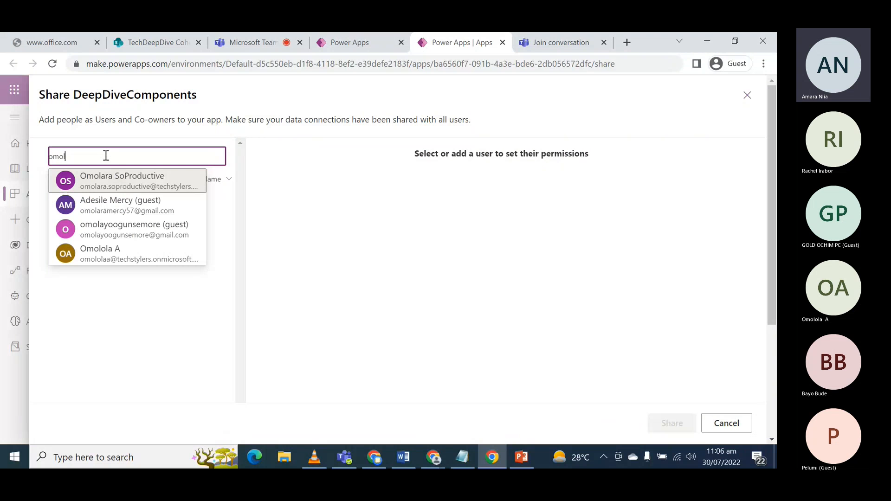
click(117, 253)
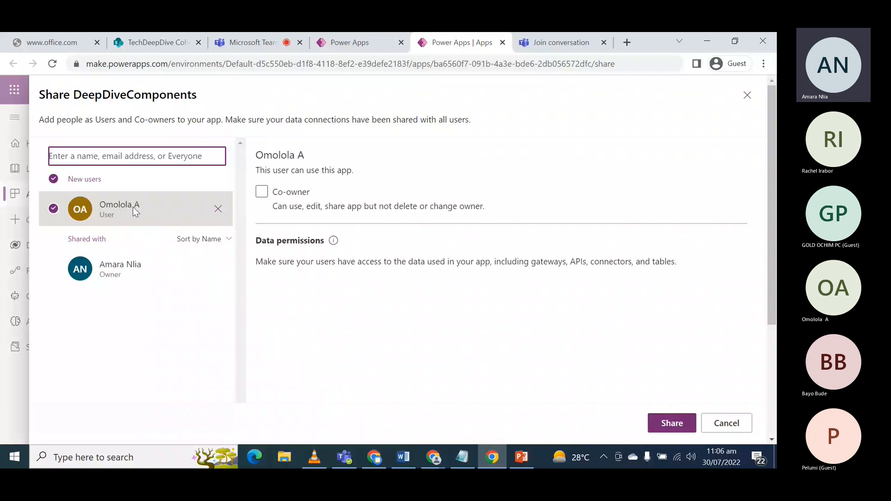
click(262, 192)
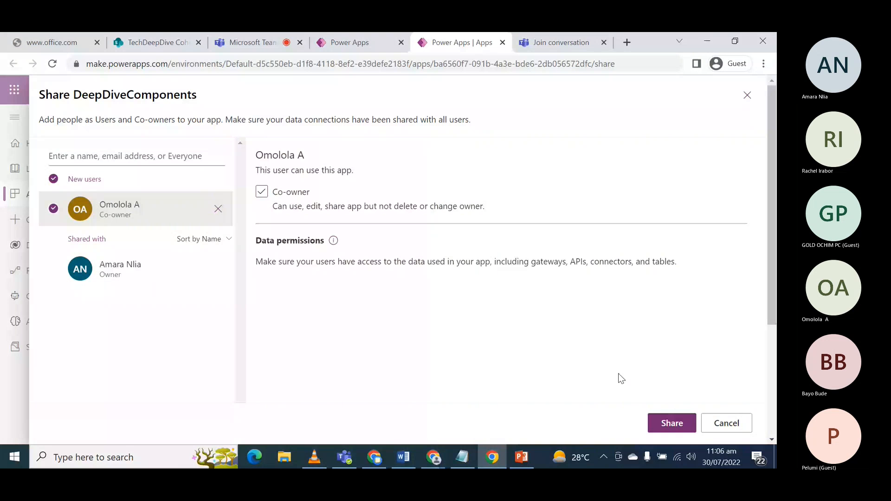
click(672, 425)
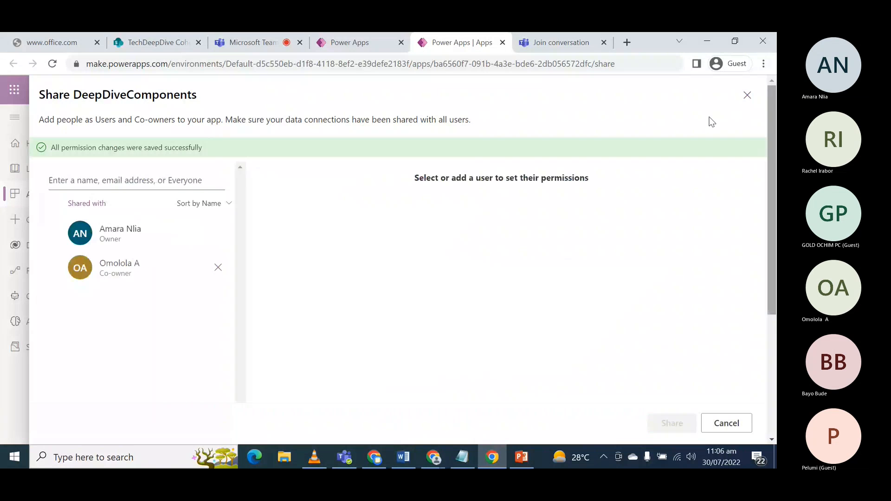
click(747, 96)
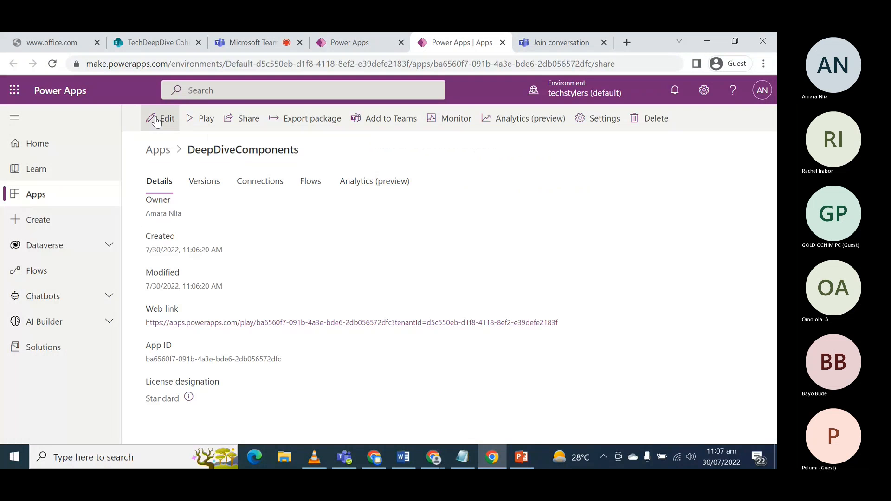
- Open DeepDiveComponents for editing with the session lock overridden, and return to Component2 in the original editor session
click(156, 120)
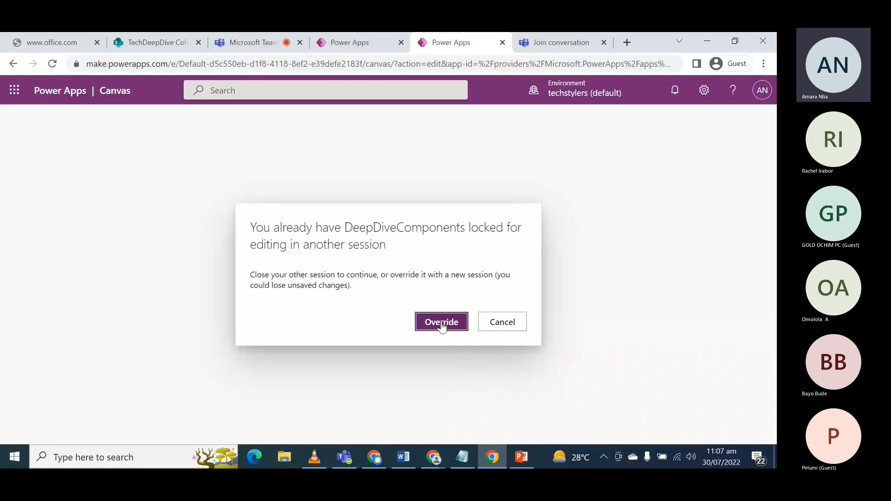
click(441, 322)
click(358, 44)
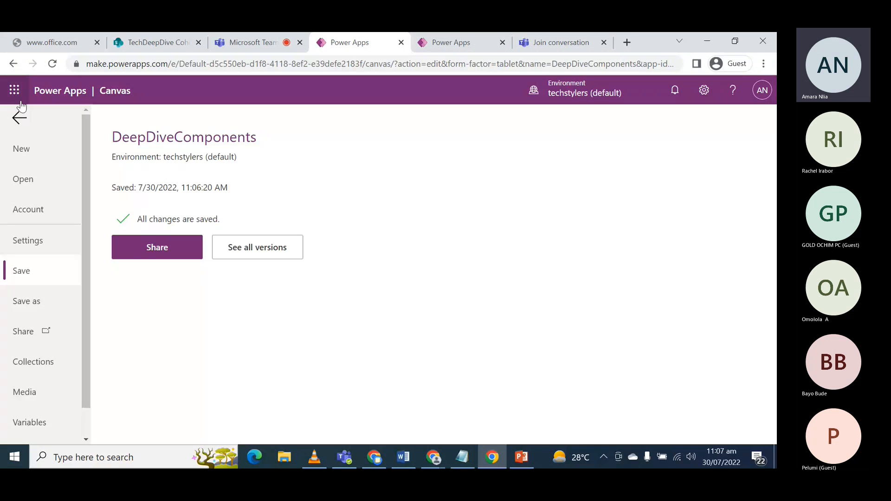
click(20, 116)
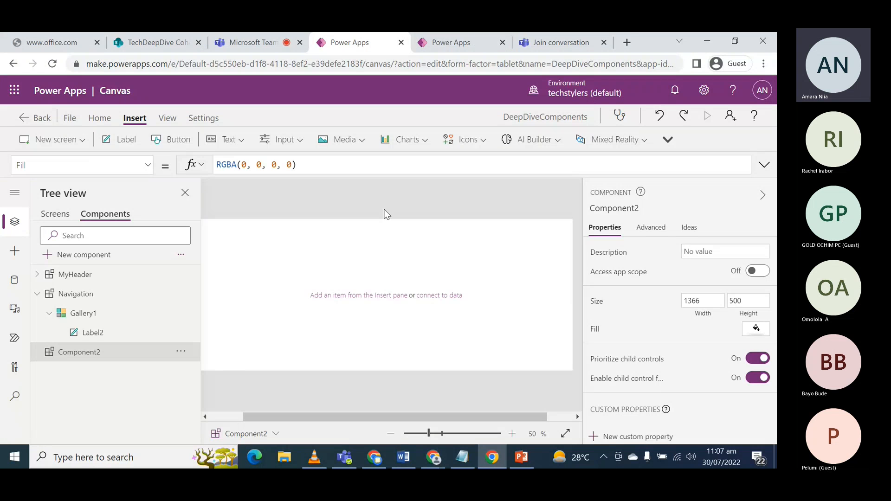
click(99, 118)
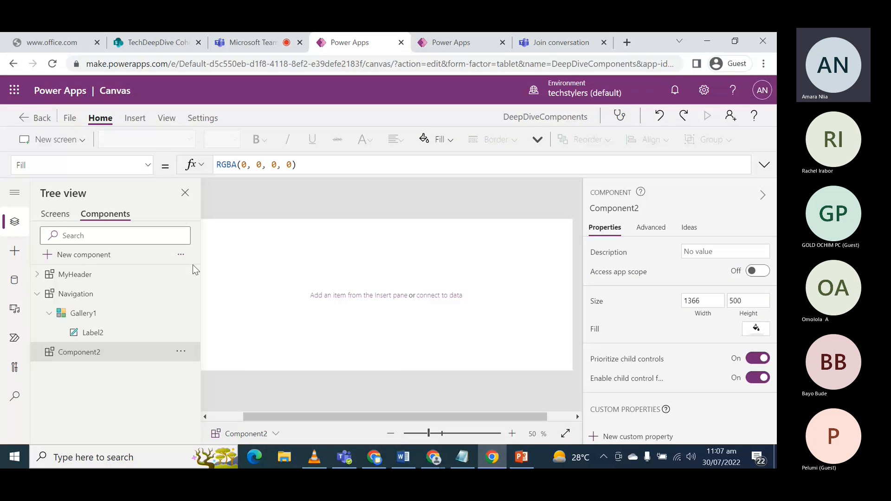
- From the TechStylersEvent screen, examine the apps available as component import sources and close the import list
click(56, 218)
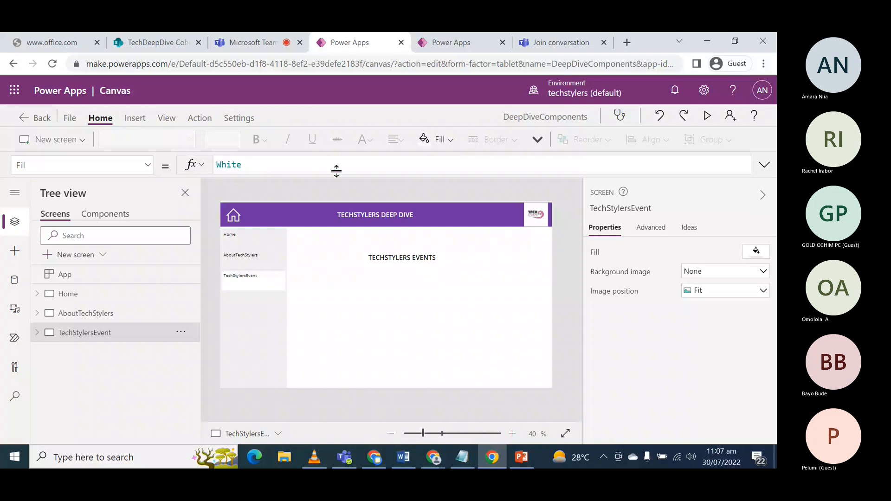
click(134, 118)
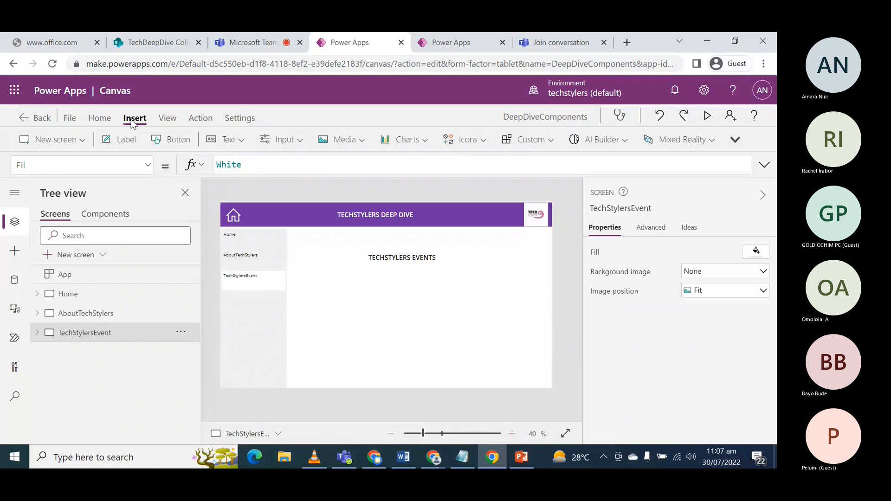
click(551, 145)
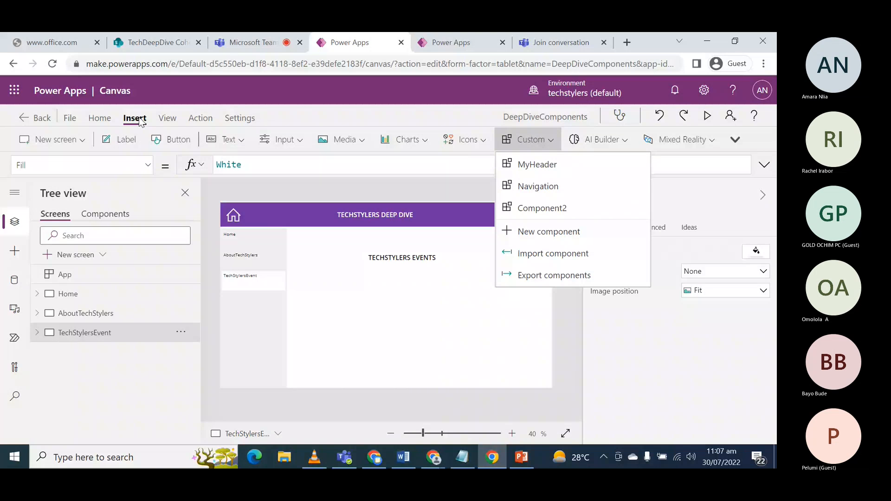
click(525, 254)
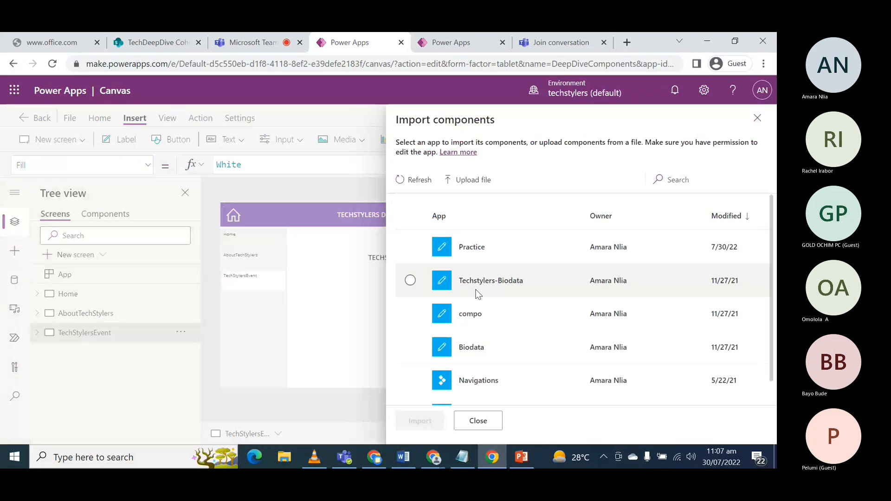
scroll(491, 333, down, 1)
scroll(487, 333, up, 1)
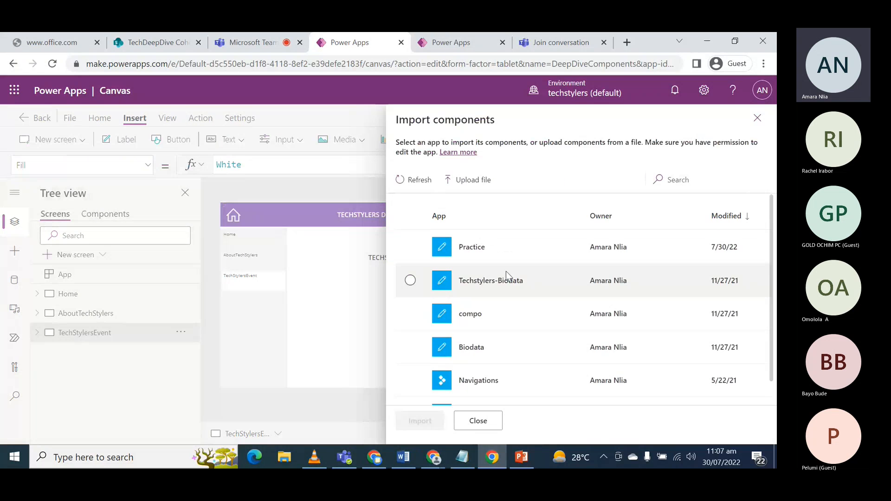
scroll(473, 265, down, 1)
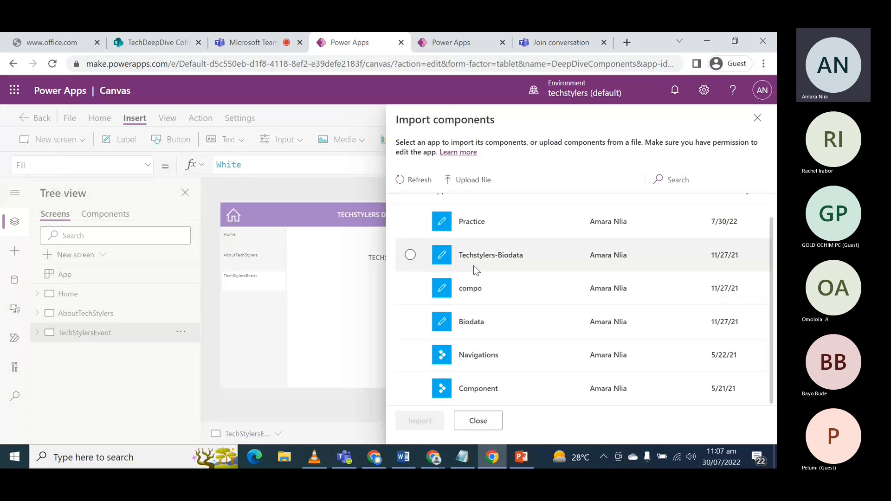
scroll(473, 266, up, 1)
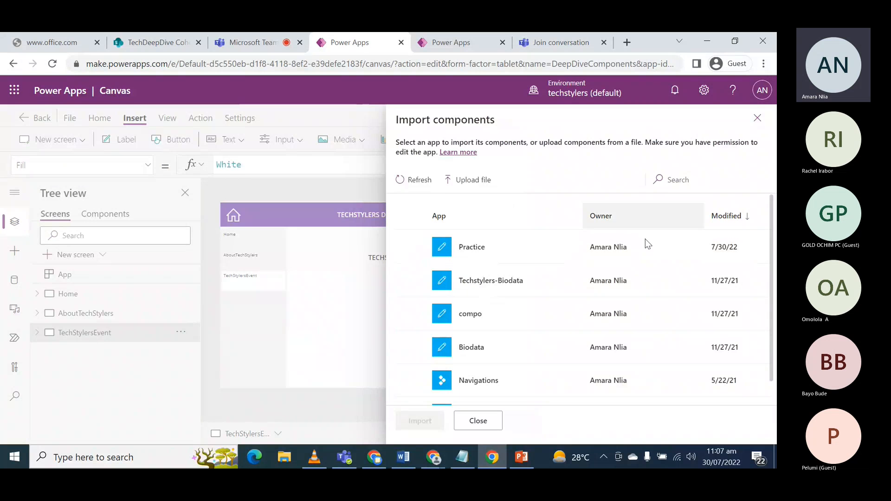
click(757, 118)
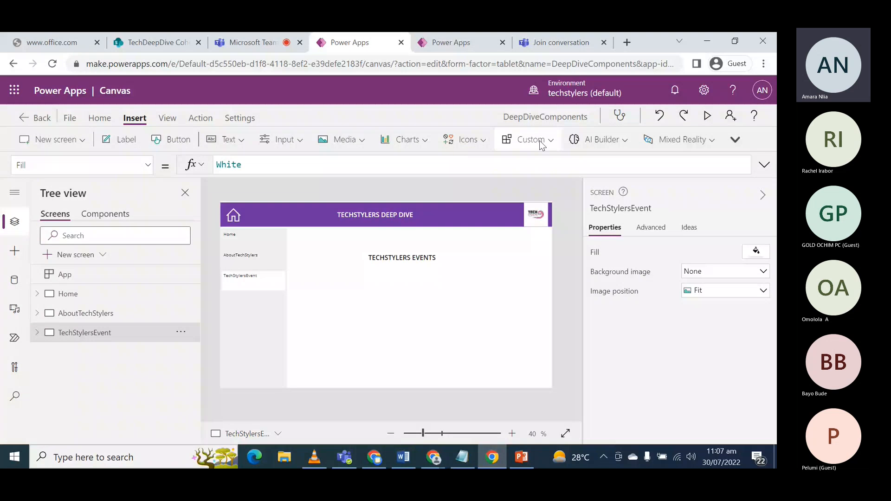
- Export the app's components to DeepDiveComponents.msapp and import them back from the downloaded file
key(ctrl+s)
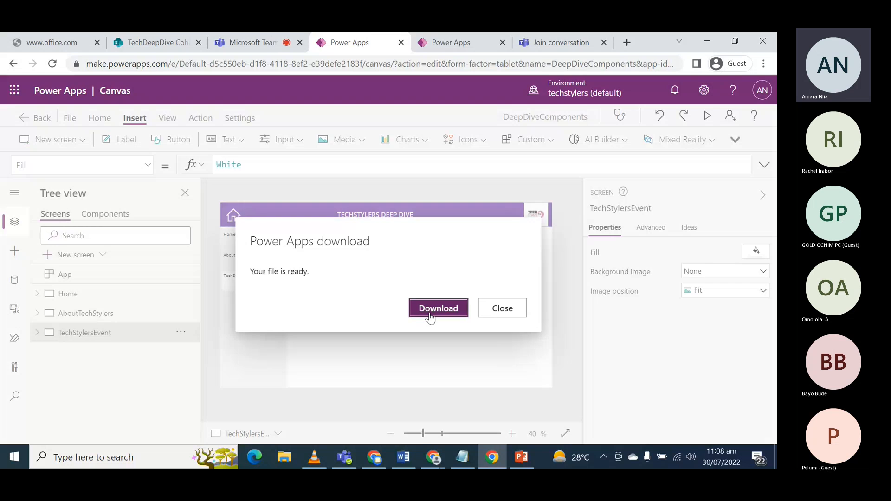
click(438, 309)
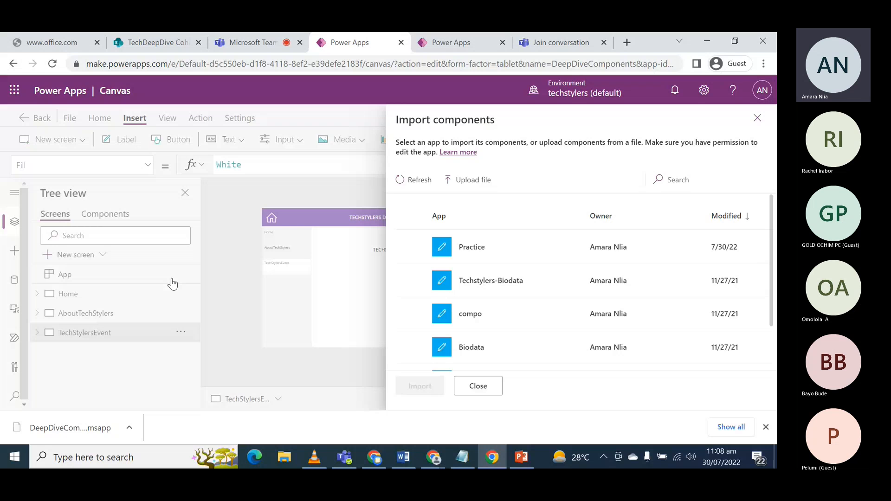
click(477, 181)
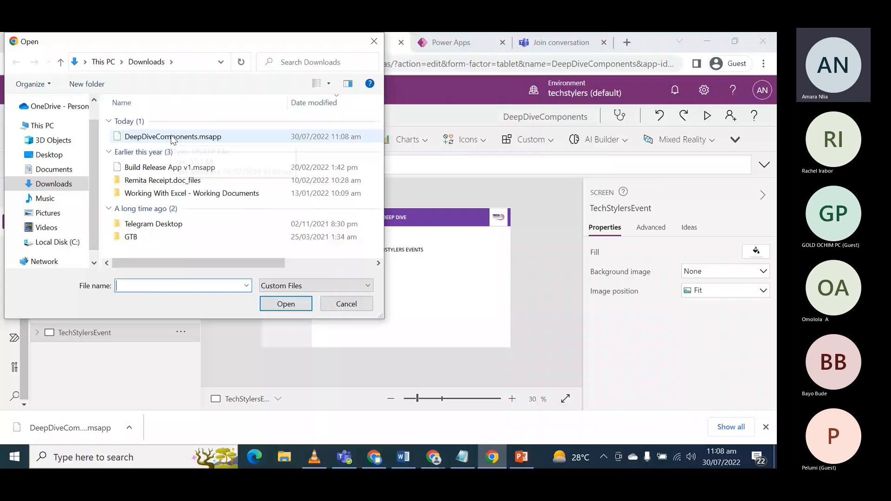
click(173, 137)
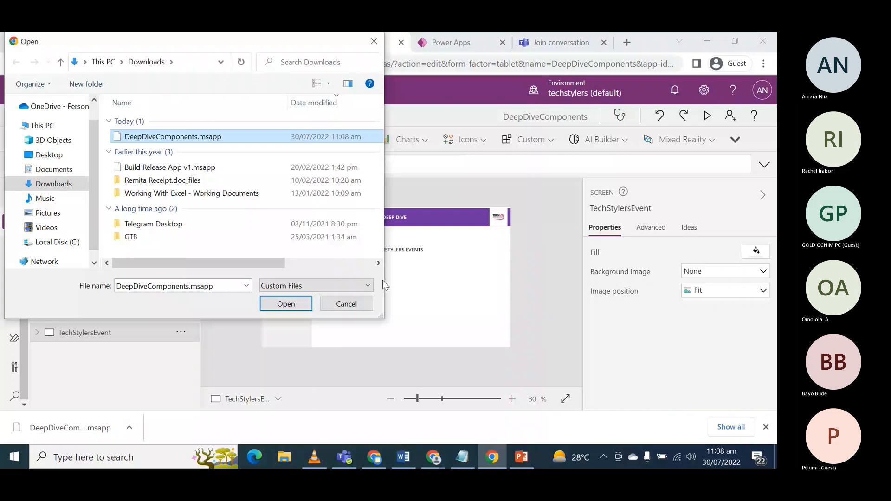
click(283, 305)
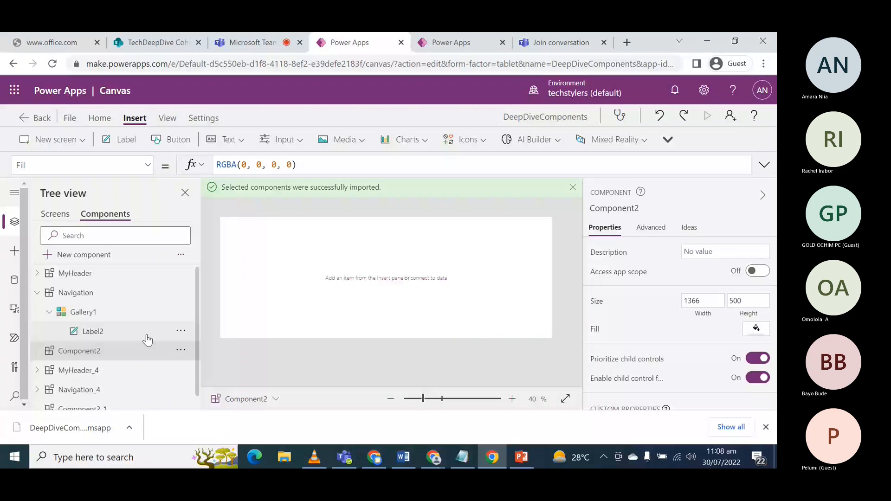
- Look through the component list with Navigation collapsed and open the imported MyHeader_4 component
scroll(146, 343, down, 1)
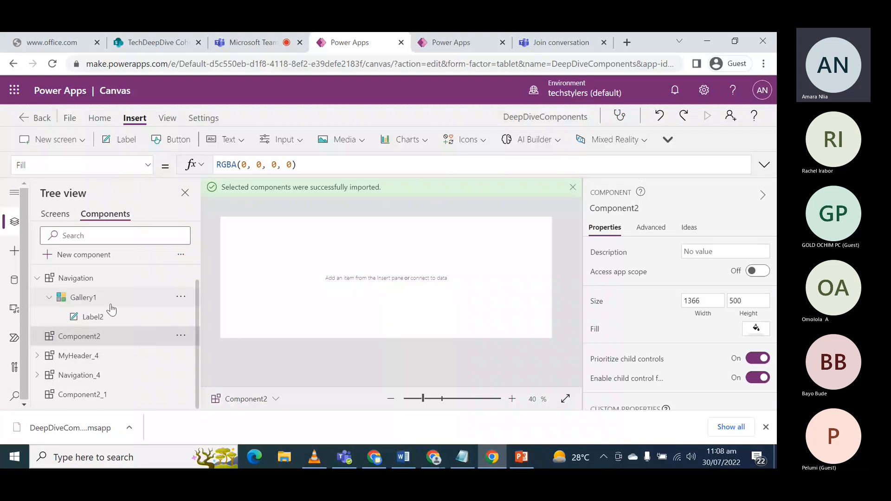
scroll(35, 299, up, 1)
click(35, 295)
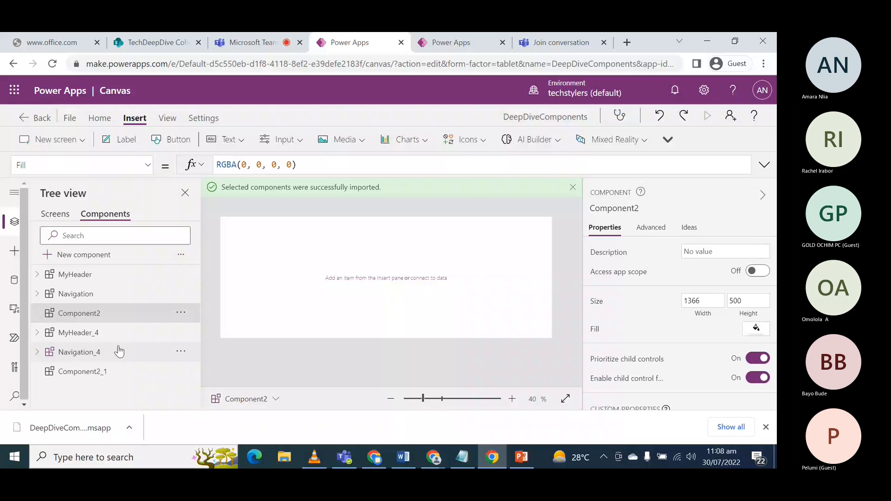
click(66, 337)
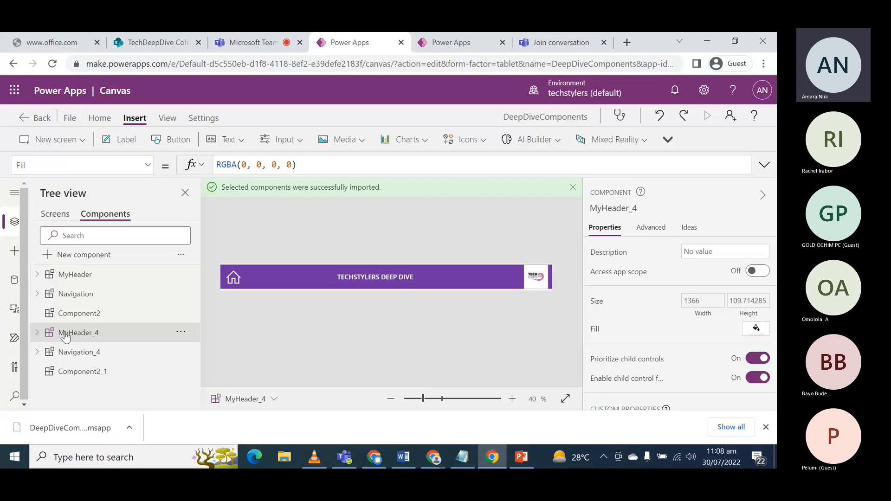
- Add a new blank screen and insert the imported MyHeader_4 component on it
click(55, 214)
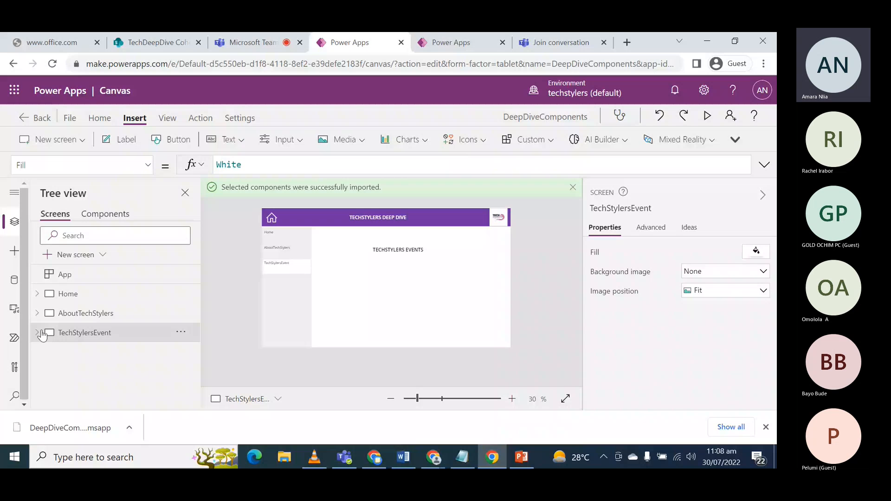
click(70, 255)
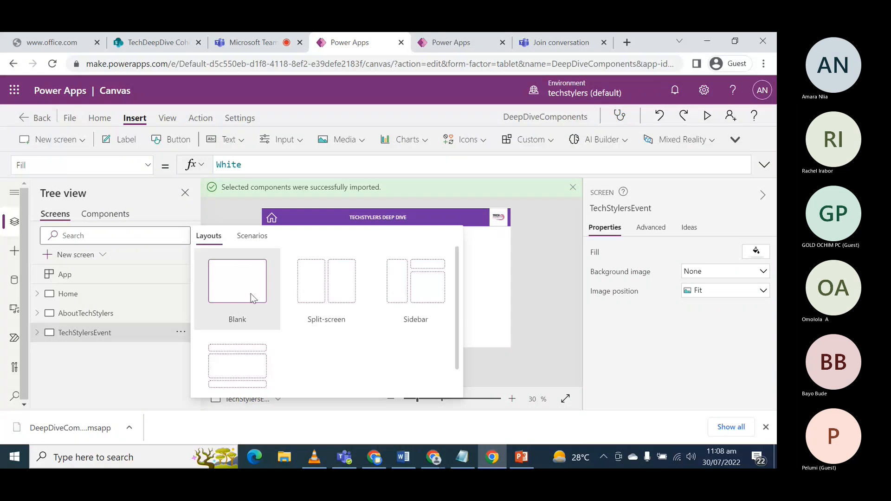
click(251, 297)
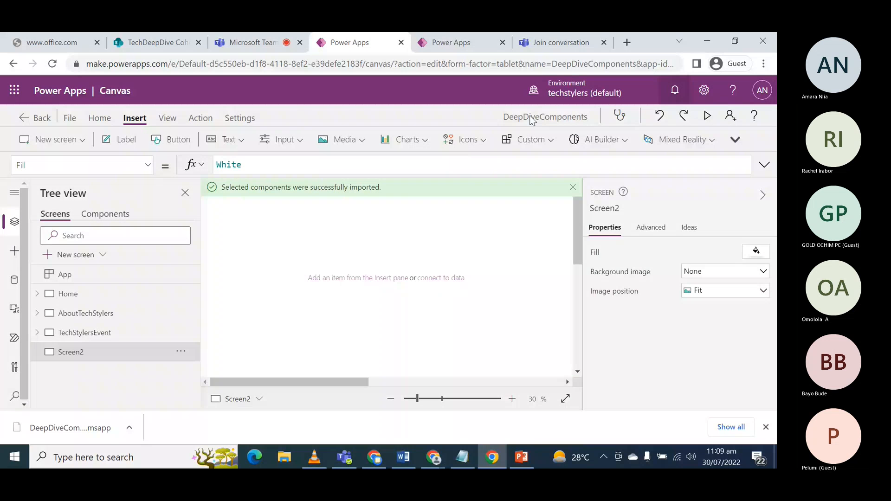
click(522, 142)
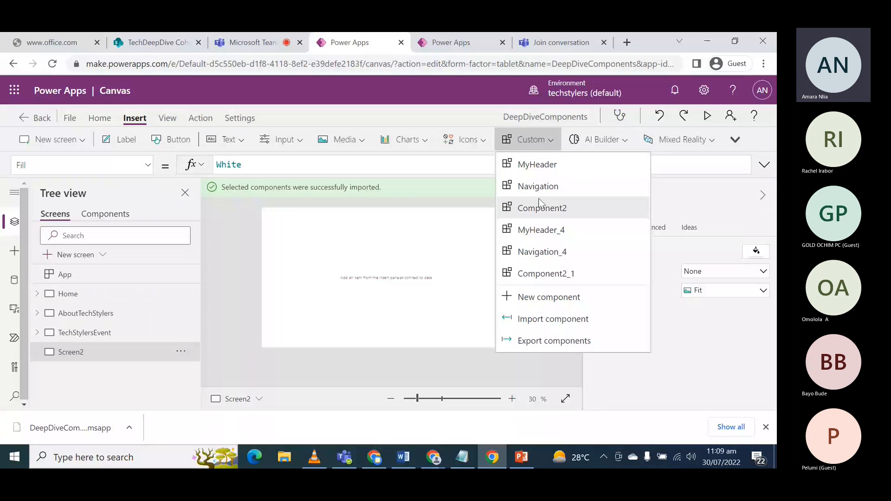
click(542, 231)
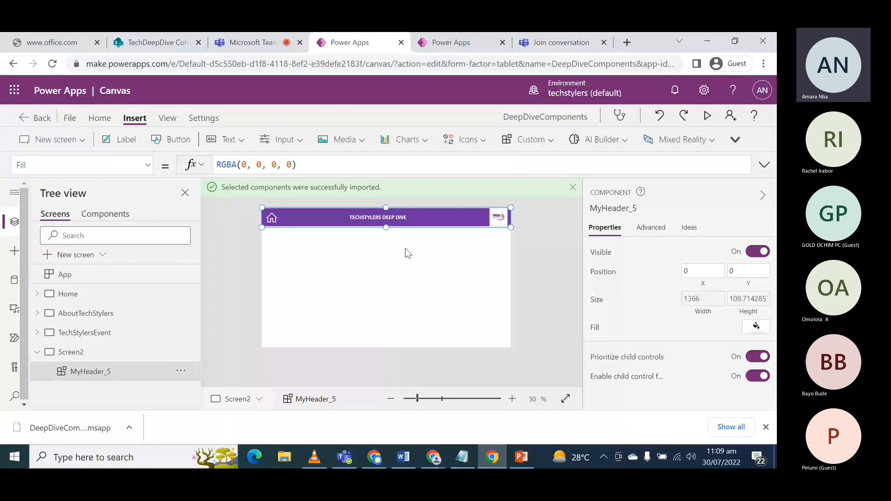
click(37, 351)
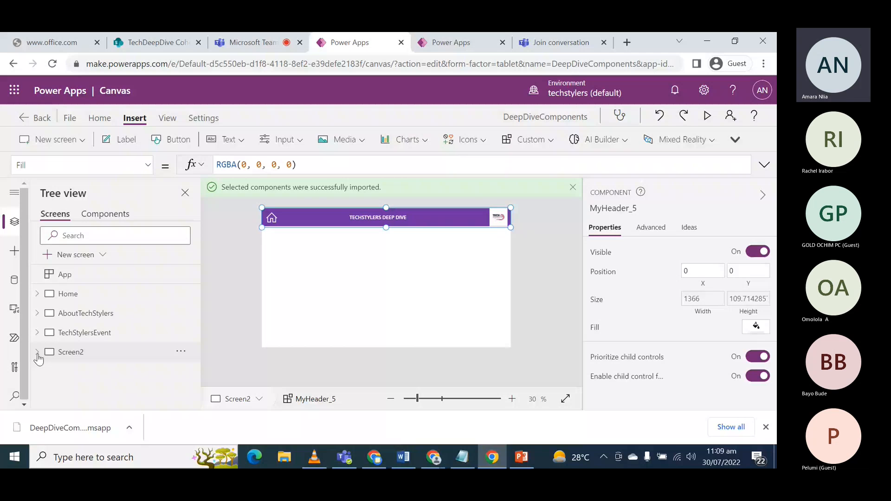
- Import the components from the existing compo app
click(530, 144)
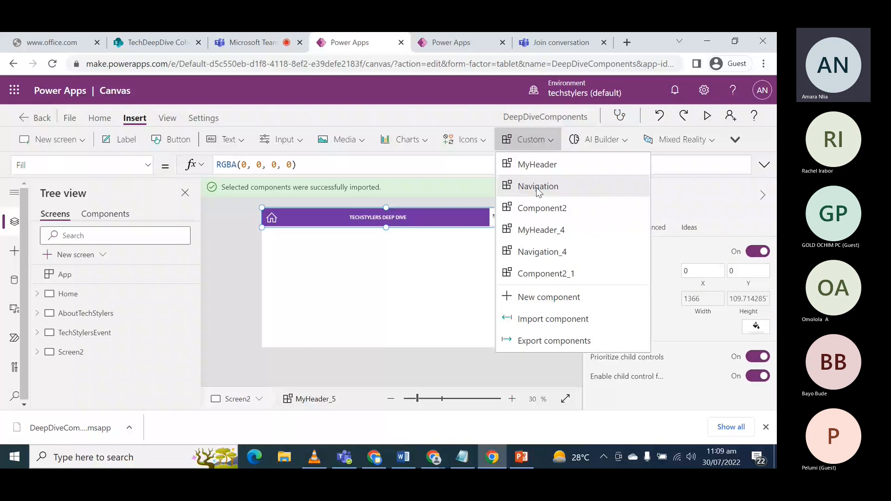
click(553, 319)
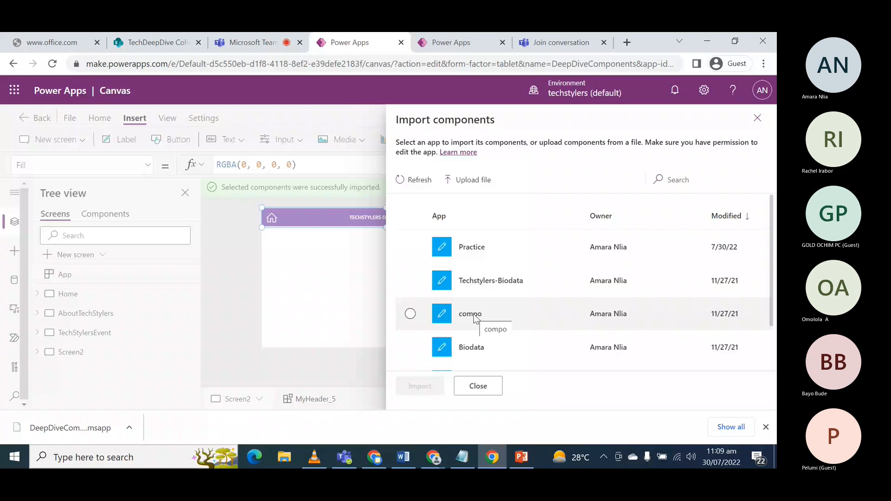
scroll(475, 318, down, 2)
click(478, 260)
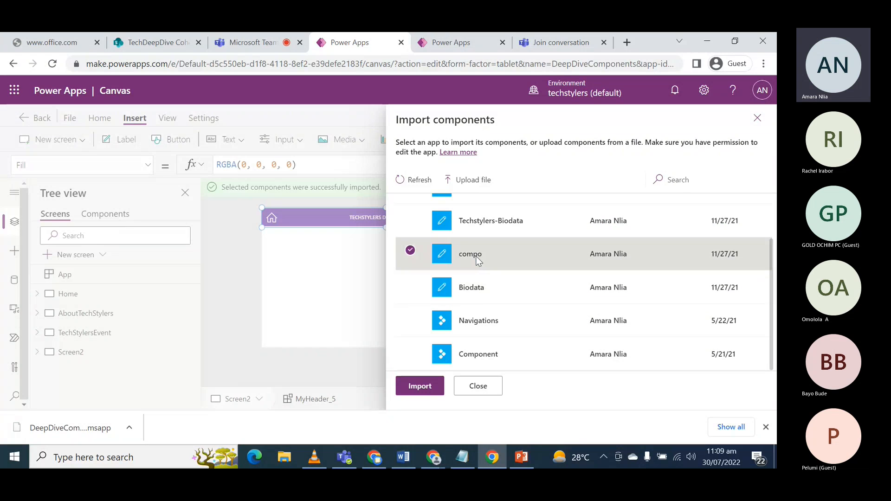
click(420, 386)
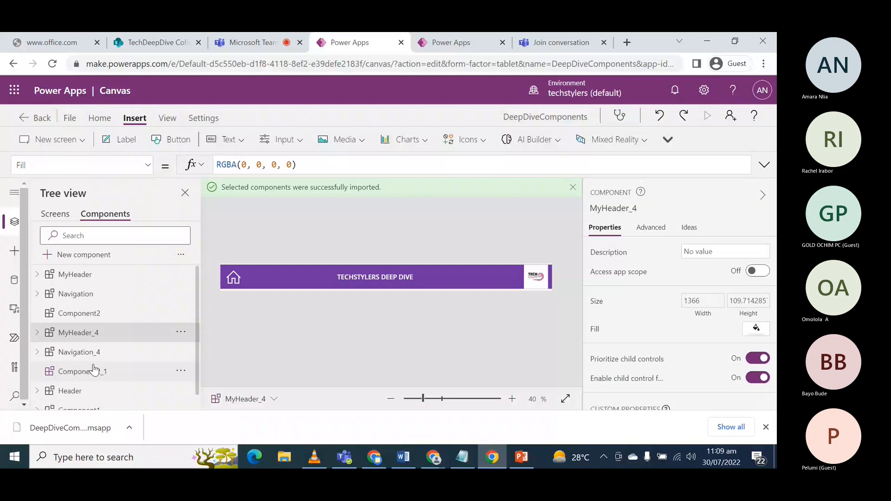
- Look through the components imported from compo and open the Header component
scroll(92, 367, down, 1)
scroll(91, 364, up, 1)
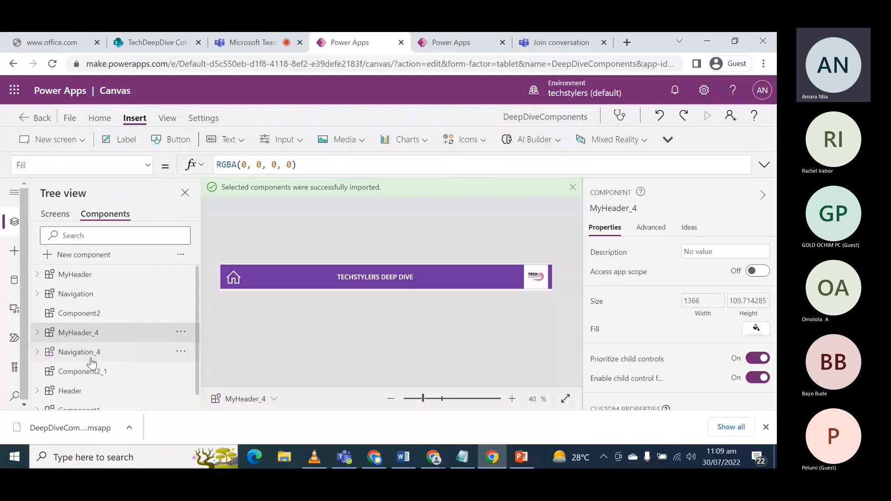
click(79, 405)
click(77, 378)
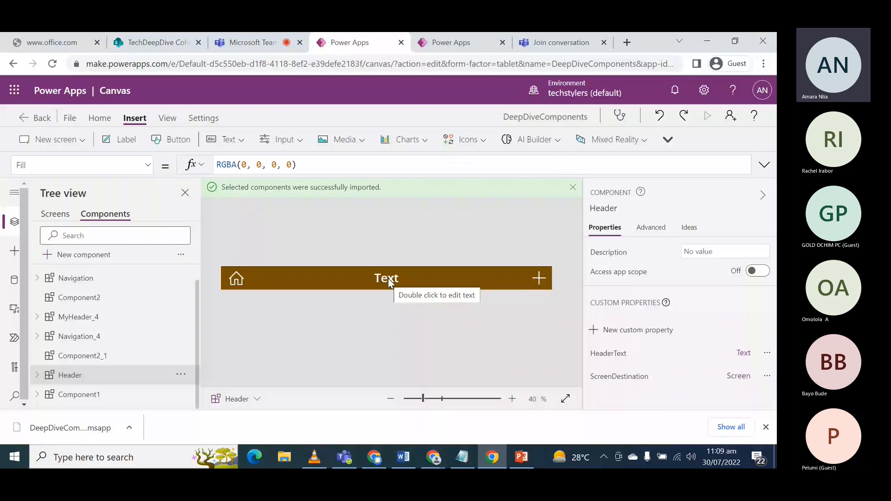
- Insert the imported Component1 on Screen2 and move it below the purple header
click(45, 217)
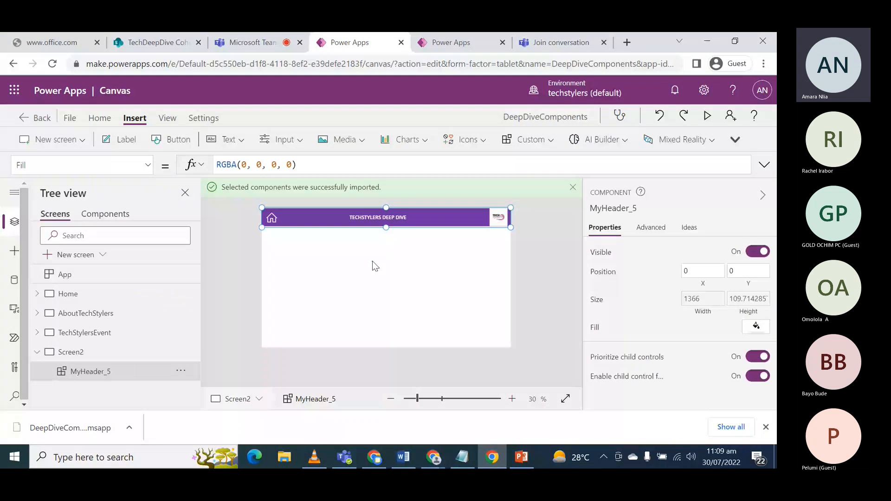
click(372, 262)
click(515, 140)
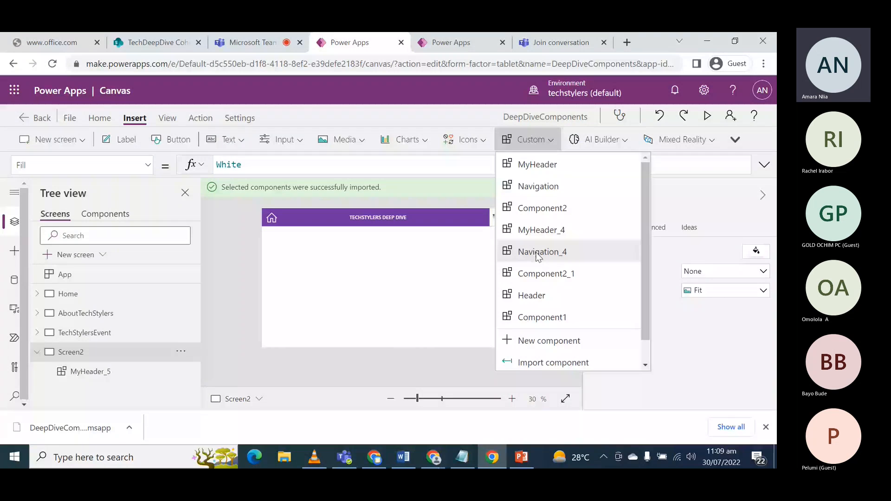
scroll(539, 273, down, 1)
click(540, 285)
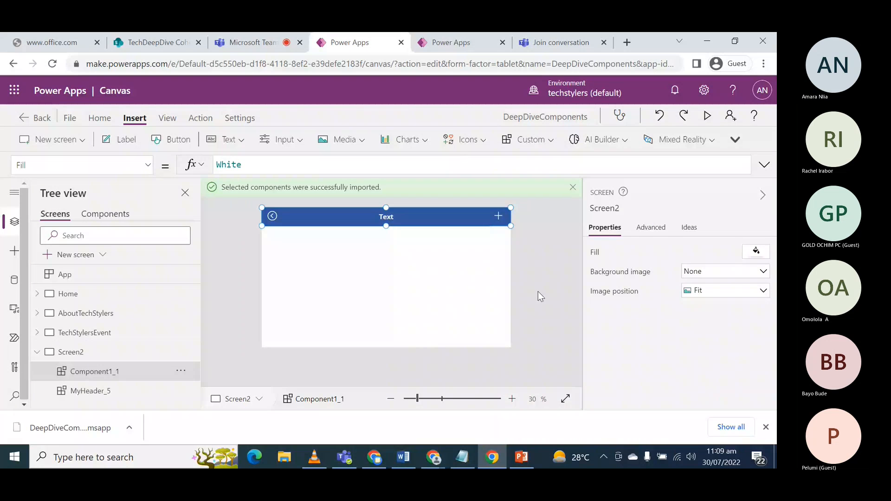
click(376, 218)
drag(377, 218, 394, 257)
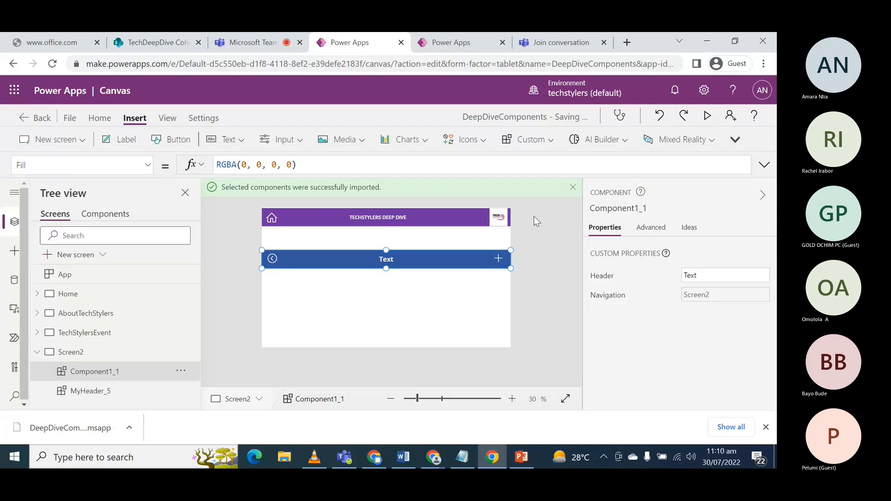
click(37, 352)
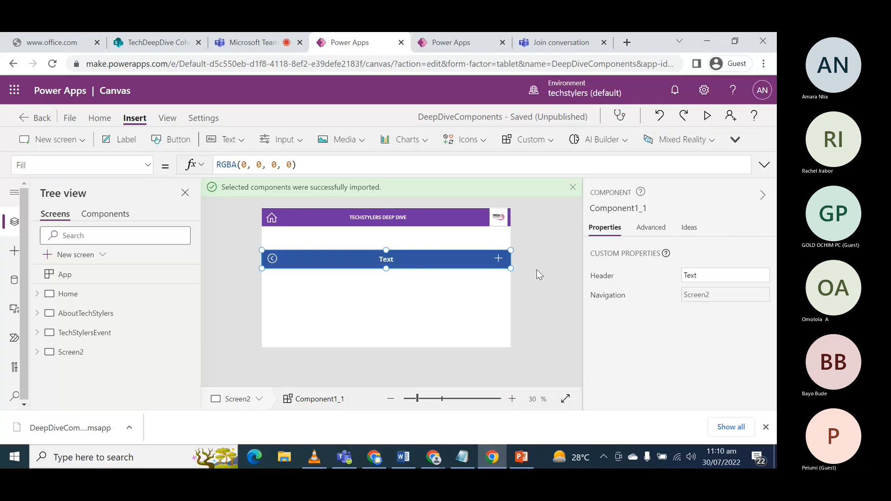
- Switch to the Microsoft Teams meeting and admit the guest waiting in the lobby
key(ctrl+shift+Tab)
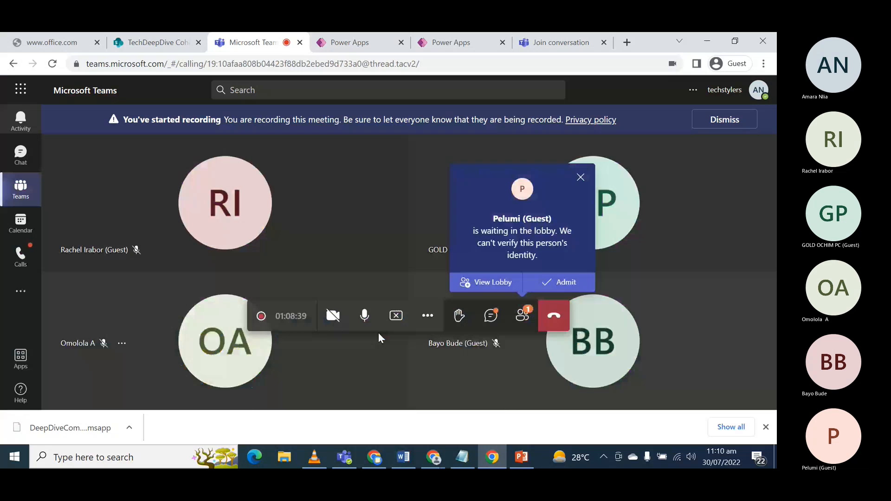
click(542, 285)
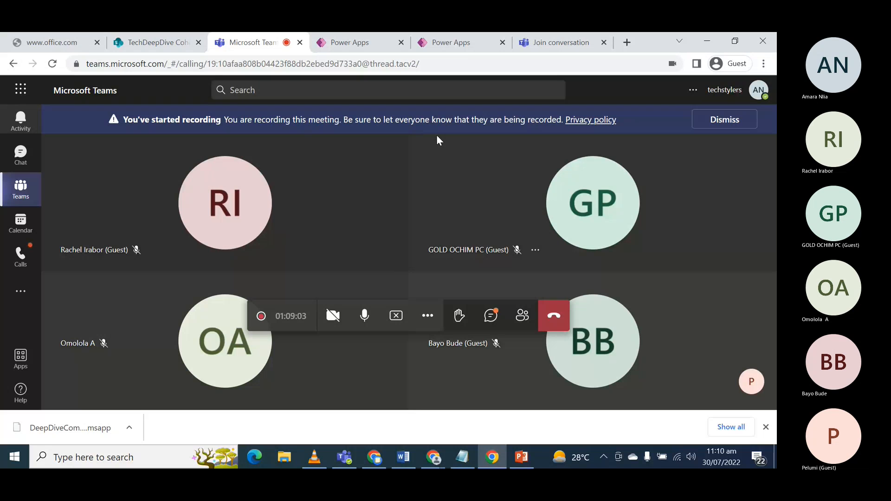
- Switch to Power Apps, skip the welcome dialog in the second DeepDiveComponents session to view its Home screen, and return to Screen2
click(350, 43)
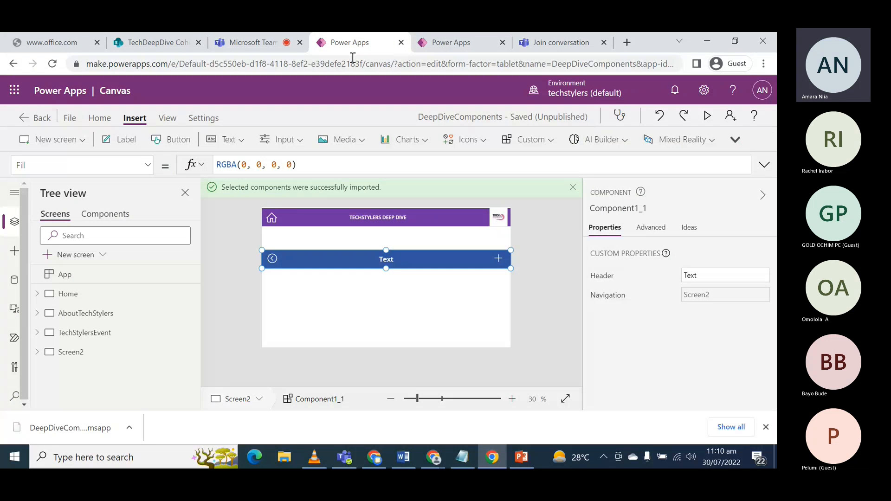
click(451, 43)
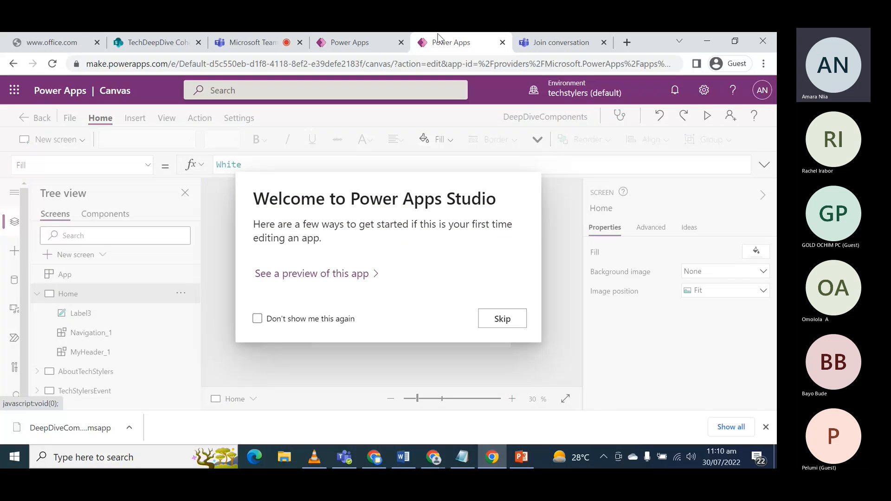
click(501, 319)
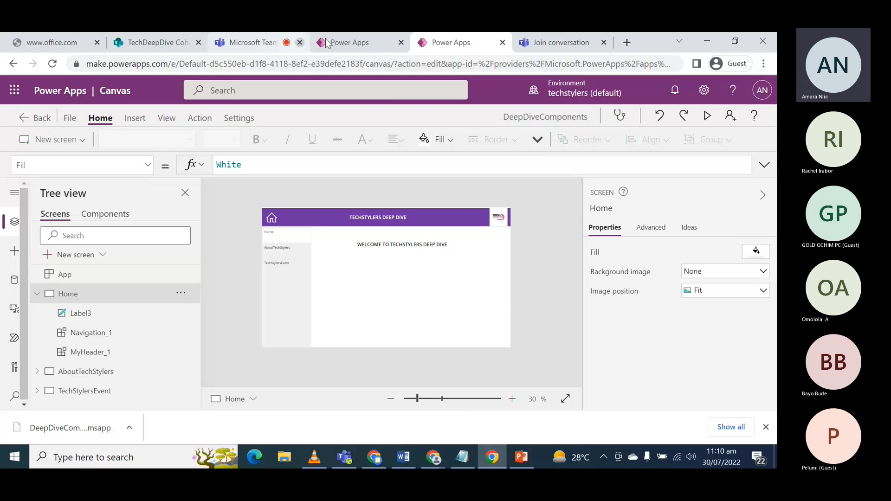
click(351, 43)
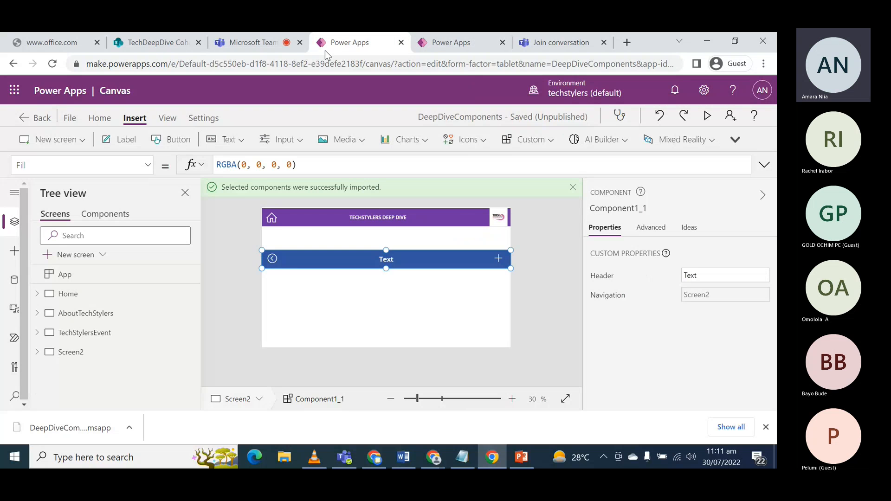
- Switch to the Microsoft Teams meeting and stop sharing the screen
click(253, 42)
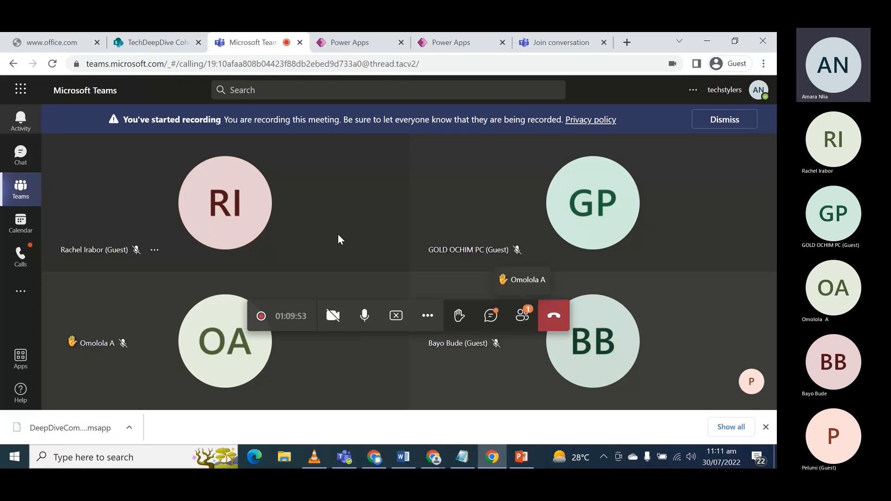
click(396, 320)
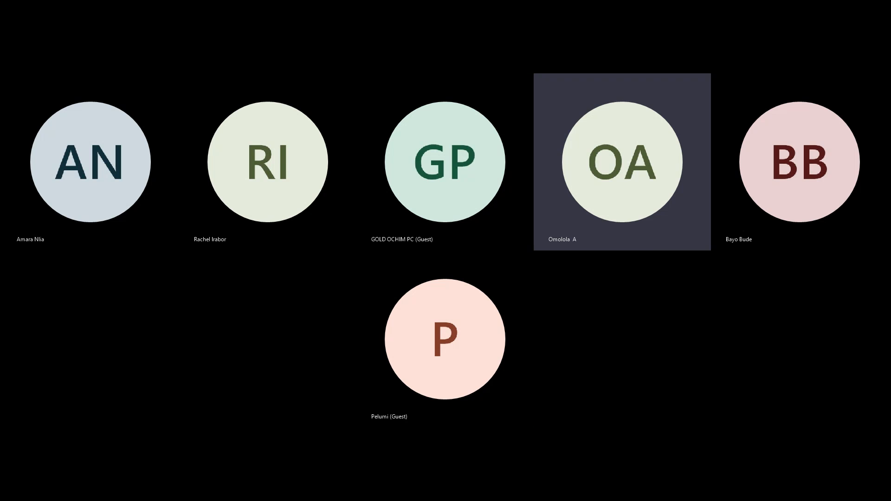